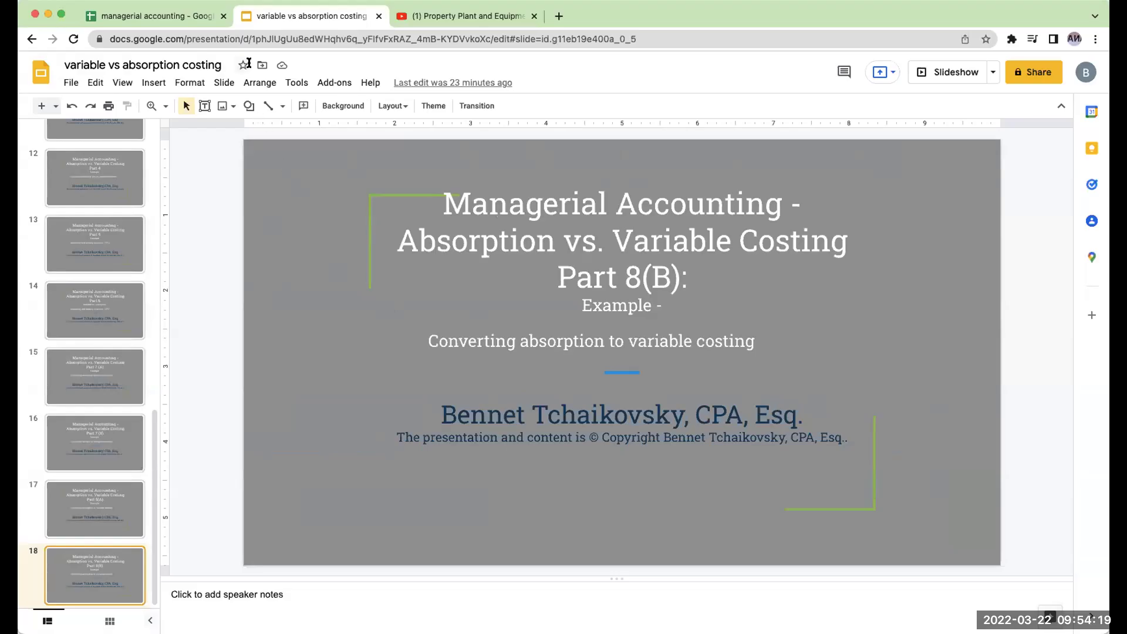
Step: Bring up the managerial accounting workbook and select the variable costing heading
{"action": "left_click", "coordinate": [170, 16]}
{"action": "scroll", "coordinate": [636, 383], "scroll_direction": "up", "scroll_amount": 5}
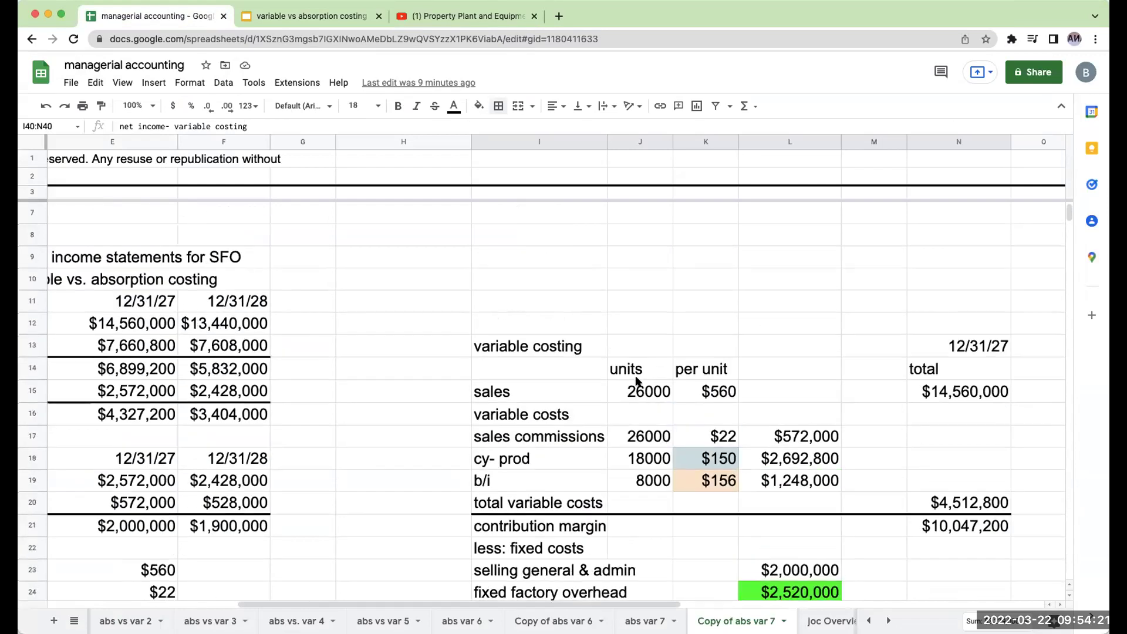
{"action": "scroll", "coordinate": [605, 500], "scroll_direction": "down", "scroll_amount": 3}
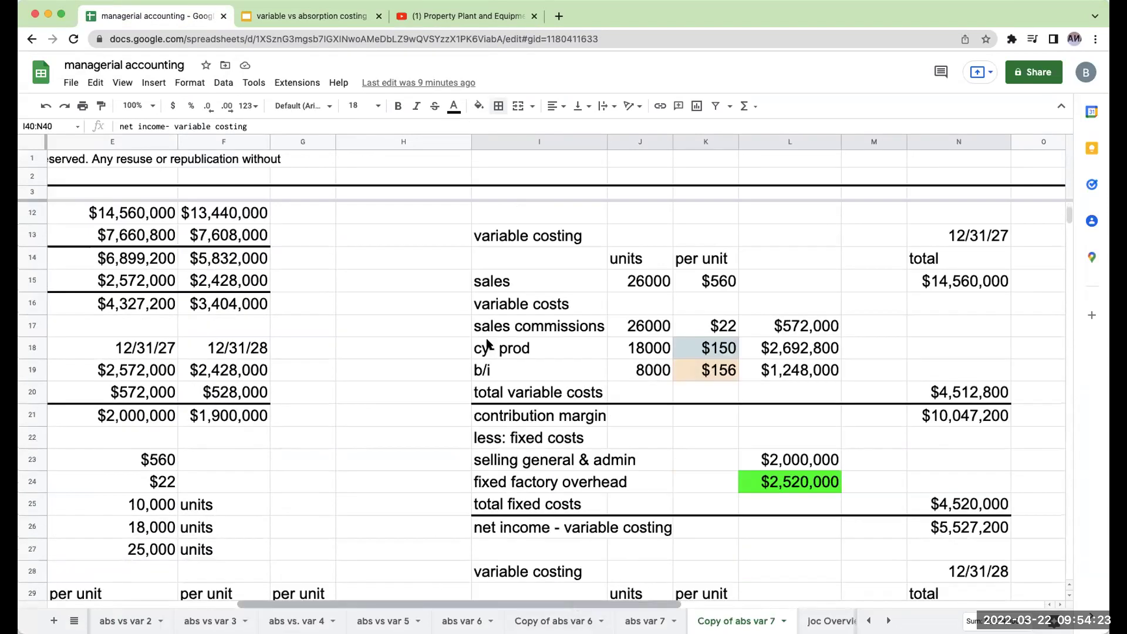
{"action": "scroll", "coordinate": [489, 345], "scroll_direction": "left", "scroll_amount": 6}
{"action": "scroll", "coordinate": [490, 345], "scroll_direction": "up", "scroll_amount": 2}
{"action": "left_click", "coordinate": [880, 281]}
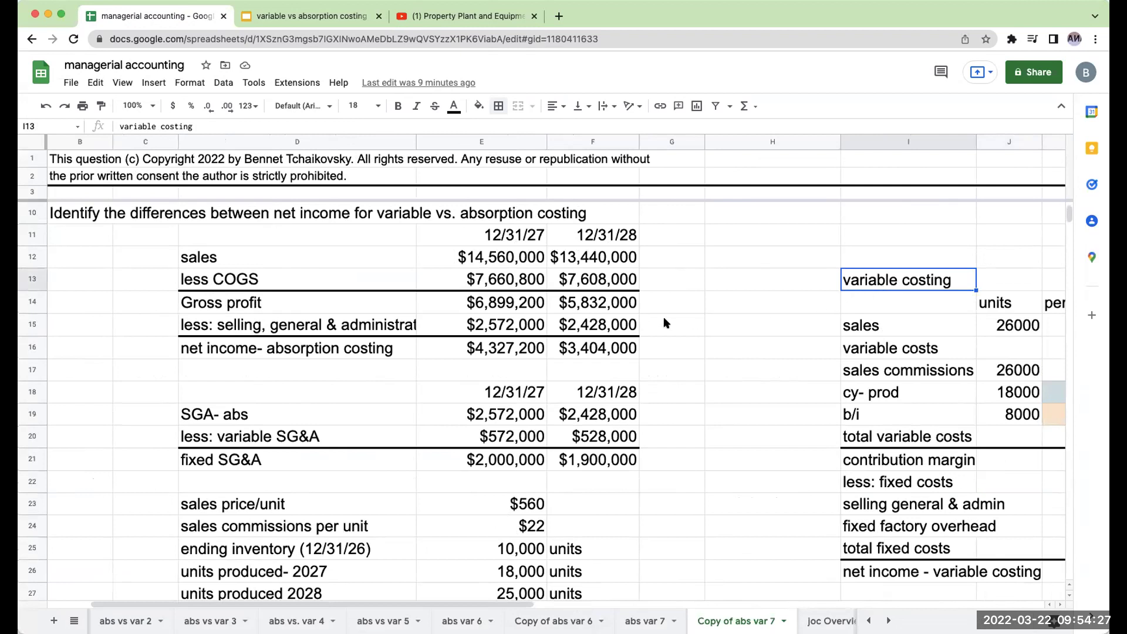
{"action": "scroll", "coordinate": [753, 348], "scroll_direction": "down", "scroll_amount": 2}
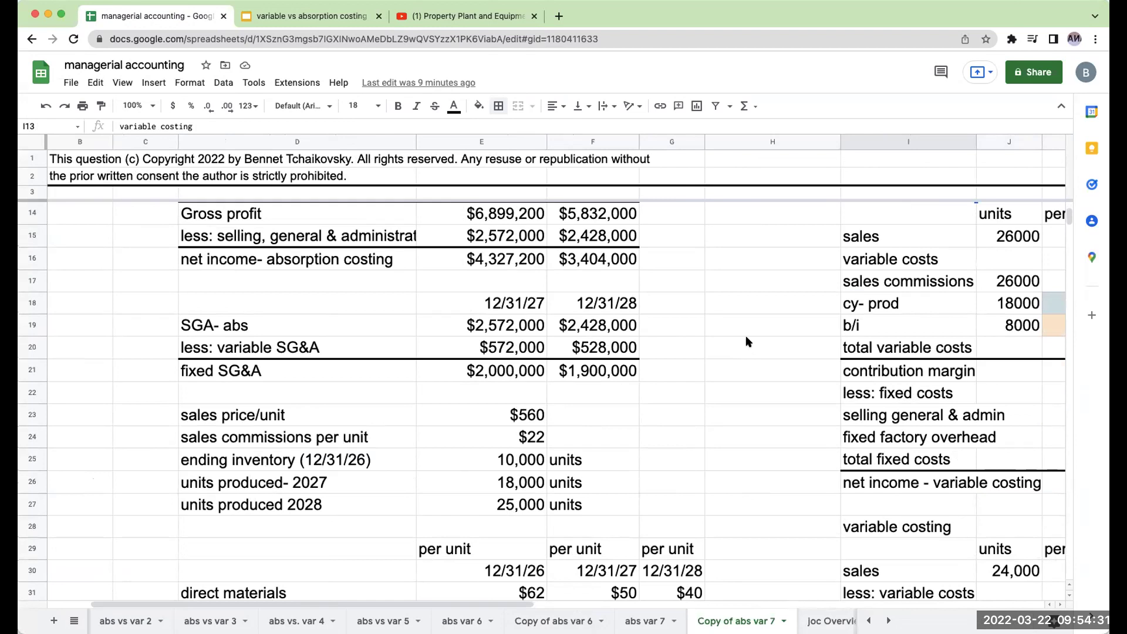
{"action": "scroll", "coordinate": [748, 337], "scroll_direction": "up", "scroll_amount": 2}
Step: Inspect the fixed factory overhead row and the formulas behind the $140 rate and 18,000 units
{"action": "left_click", "coordinate": [906, 519]}
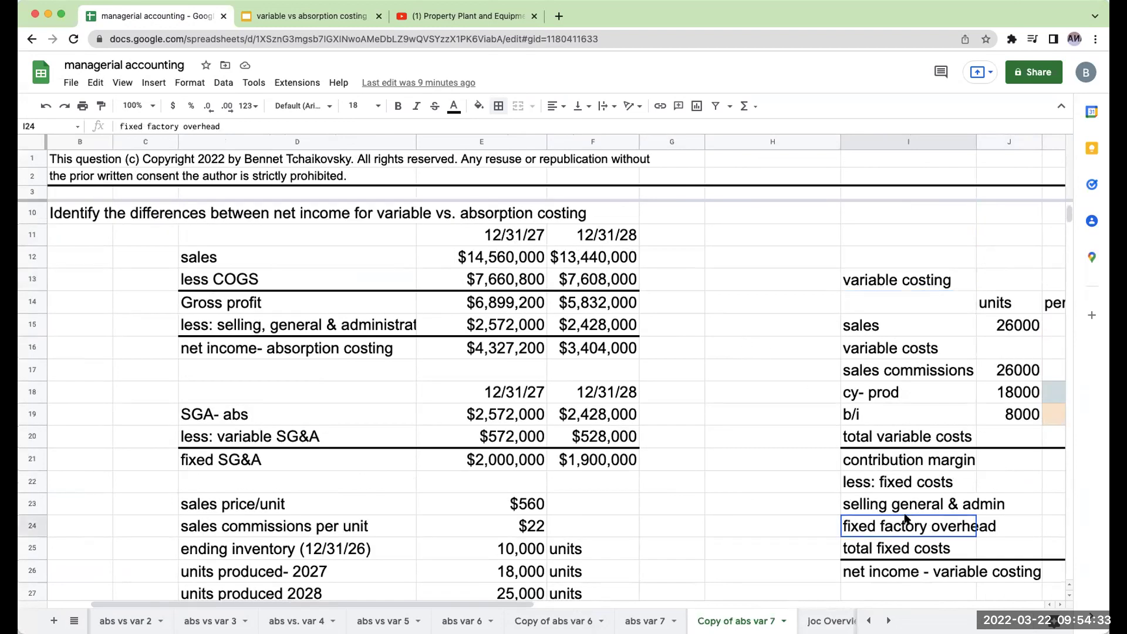
{"action": "key", "text": "Right"}
{"action": "key", "text": "Right"}
{"action": "key", "text": "Right"}
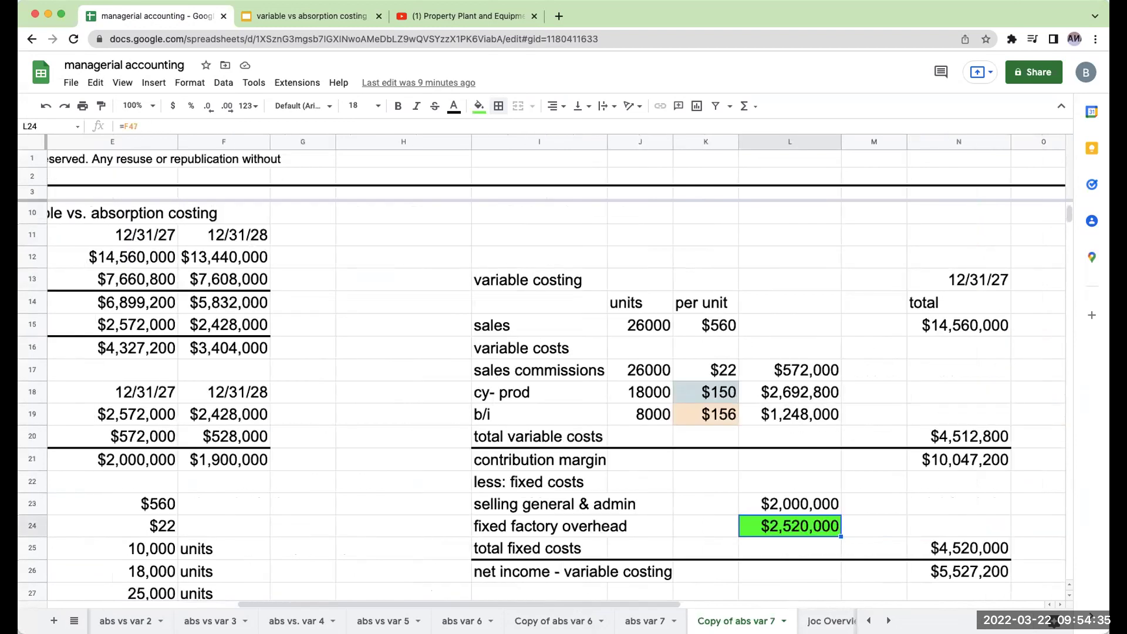
{"action": "key", "text": "Left"}
{"action": "key", "text": "Left"}
{"action": "key", "text": "Left"}
{"action": "key", "text": "Left"}
{"action": "key", "text": "Left"}
{"action": "key", "text": "Left"}
{"action": "key", "text": "Left"}
{"action": "key", "text": "Left"}
{"action": "key", "text": "Left"}
{"action": "key", "text": "Left"}
{"action": "scroll", "coordinate": [832, 407], "scroll_direction": "down", "scroll_amount": 5}
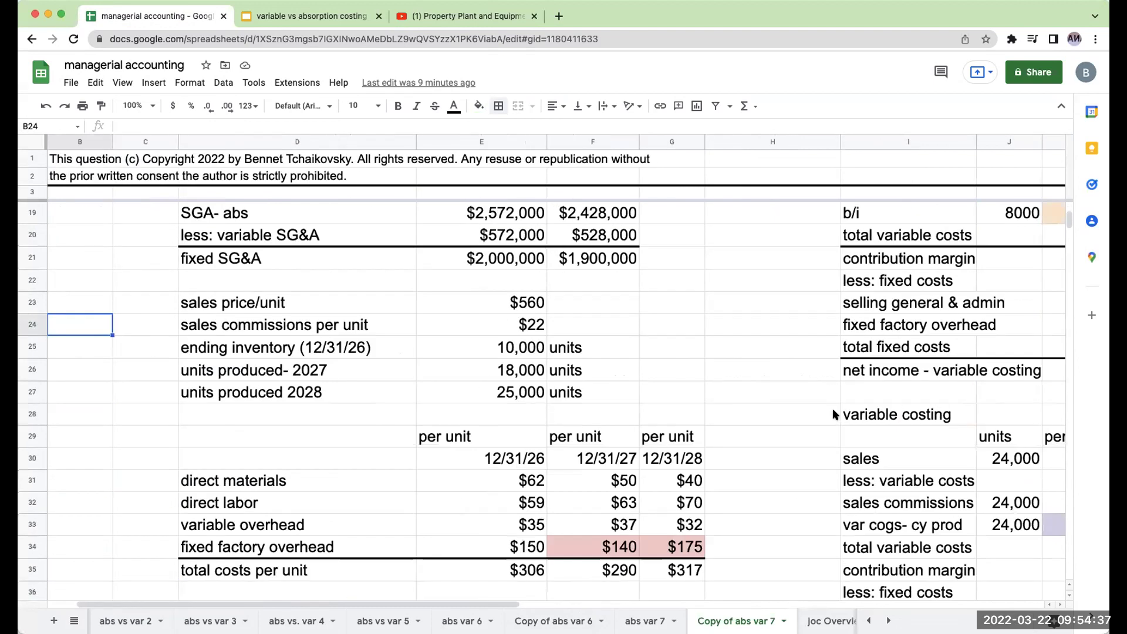
{"action": "scroll", "coordinate": [832, 407], "scroll_direction": "down", "scroll_amount": 3}
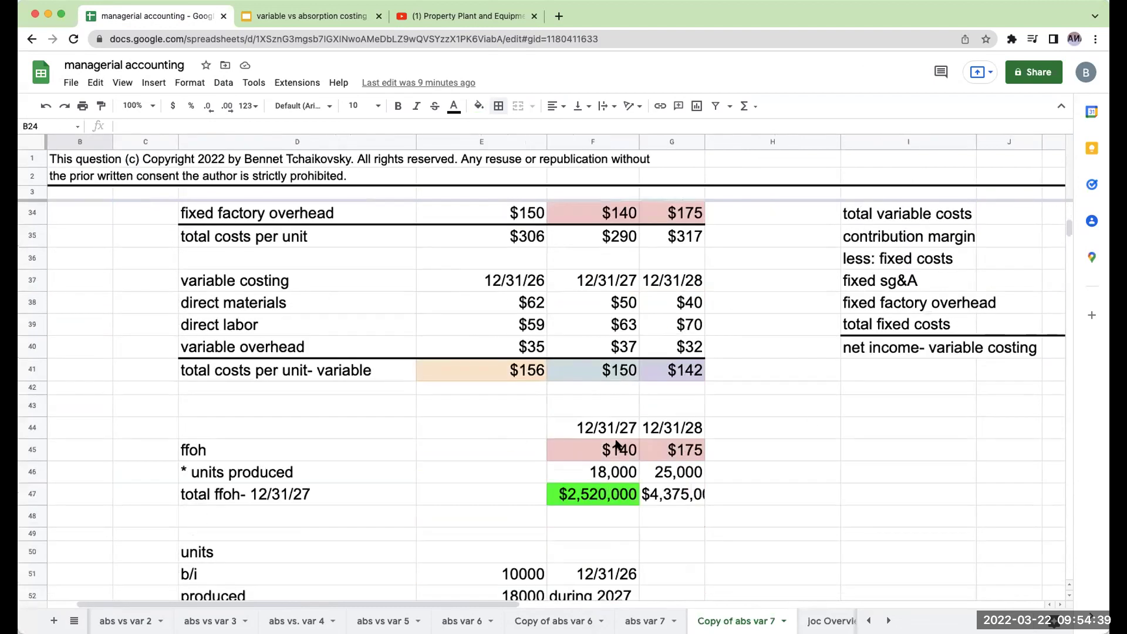
{"action": "left_click", "coordinate": [616, 447]}
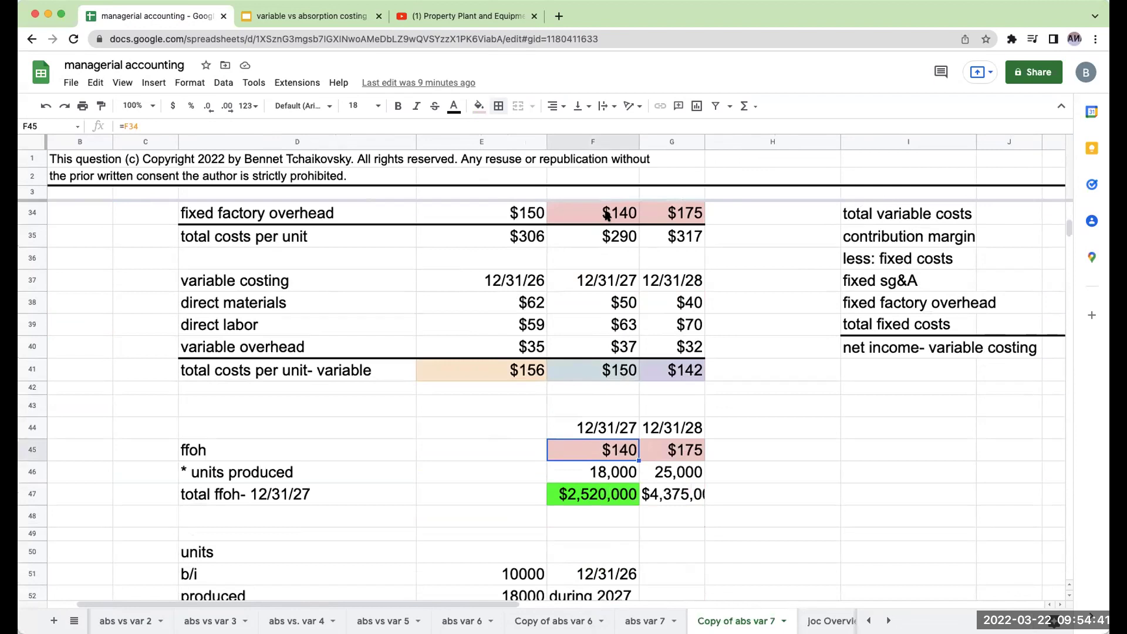
{"action": "left_click", "coordinate": [611, 467]}
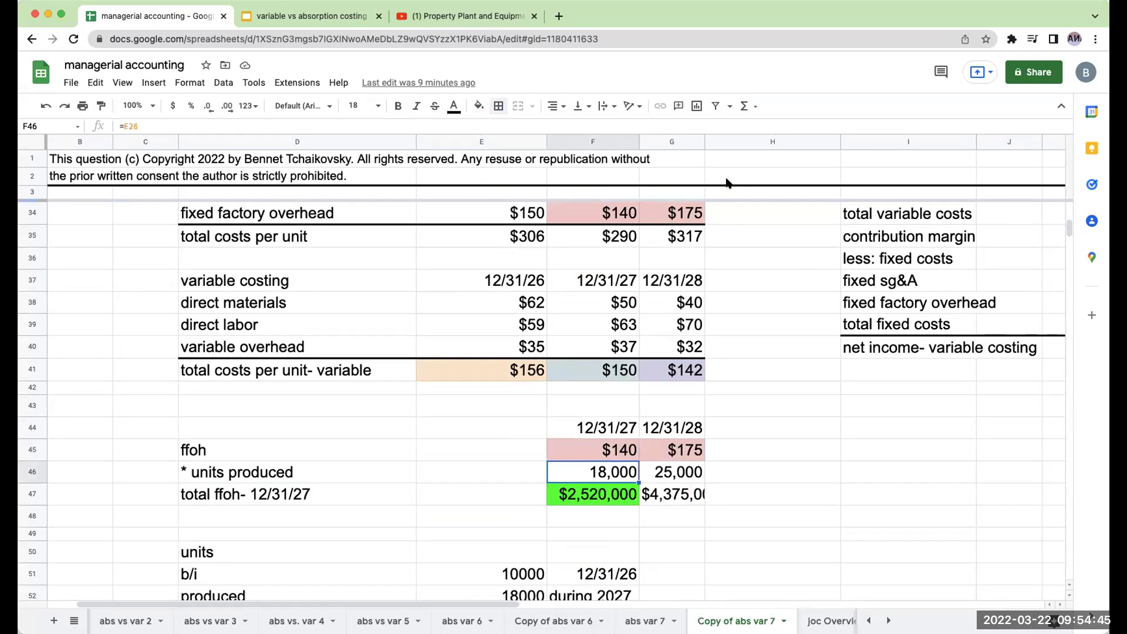
Step: Widen column G to show $4,375,000, then review the 2027 and 2028 SG&A formulas
{"action": "left_click_drag", "start_coordinate": [703, 138], "coordinate": [727, 139]}
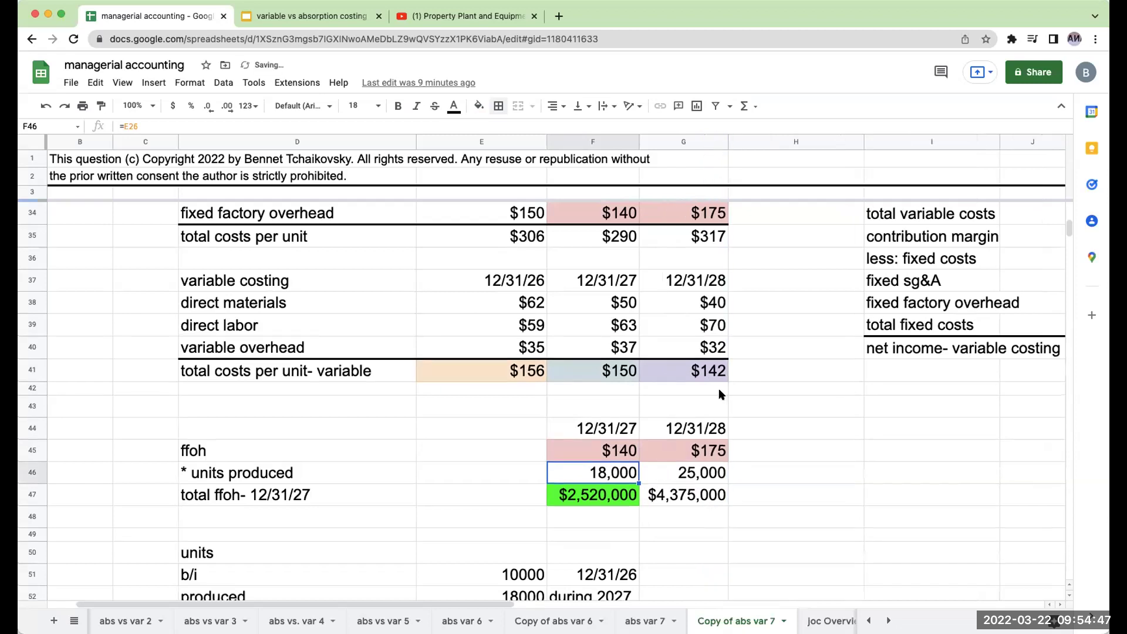
{"action": "scroll", "coordinate": [717, 392], "scroll_direction": "up", "scroll_amount": 7}
{"action": "scroll", "coordinate": [718, 392], "scroll_direction": "up", "scroll_amount": 1}
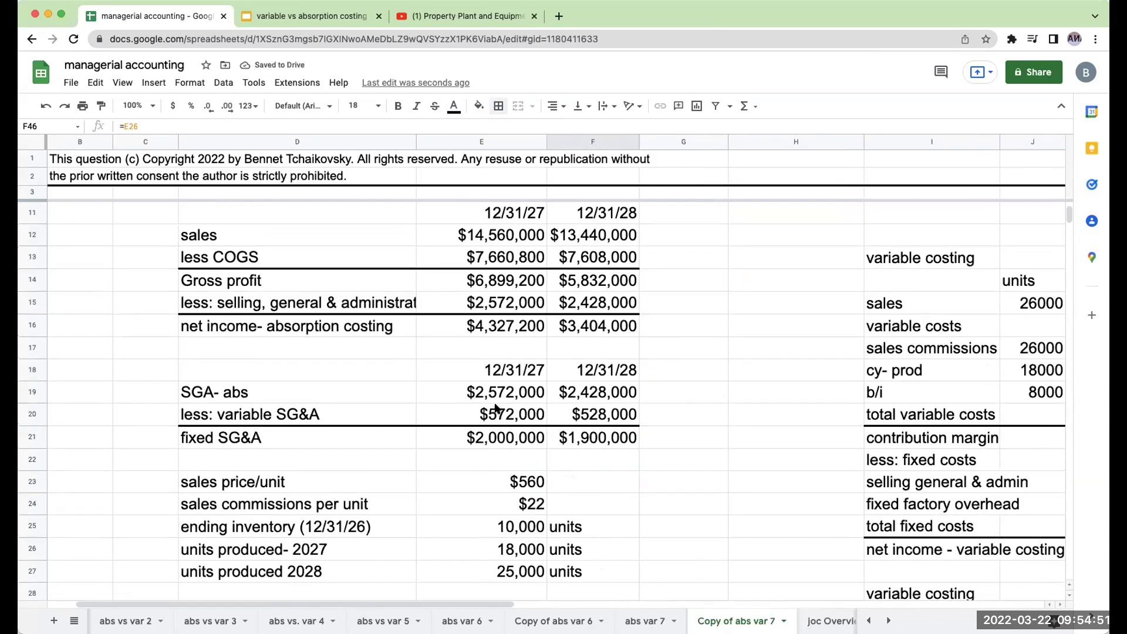
{"action": "left_click", "coordinate": [510, 302]}
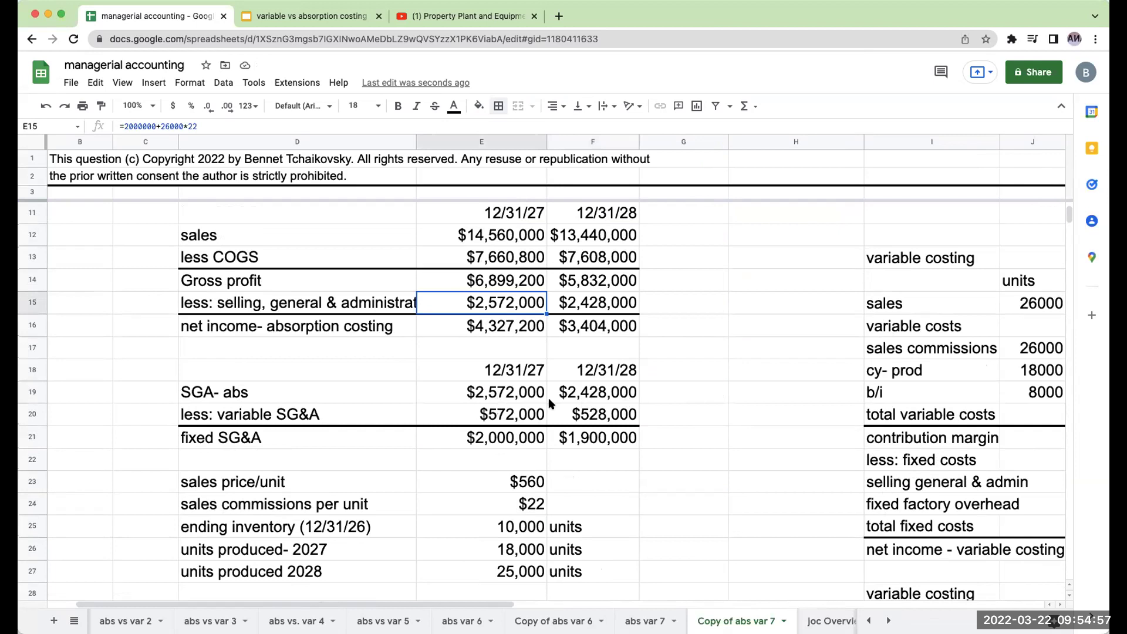
{"action": "left_click", "coordinate": [519, 415]}
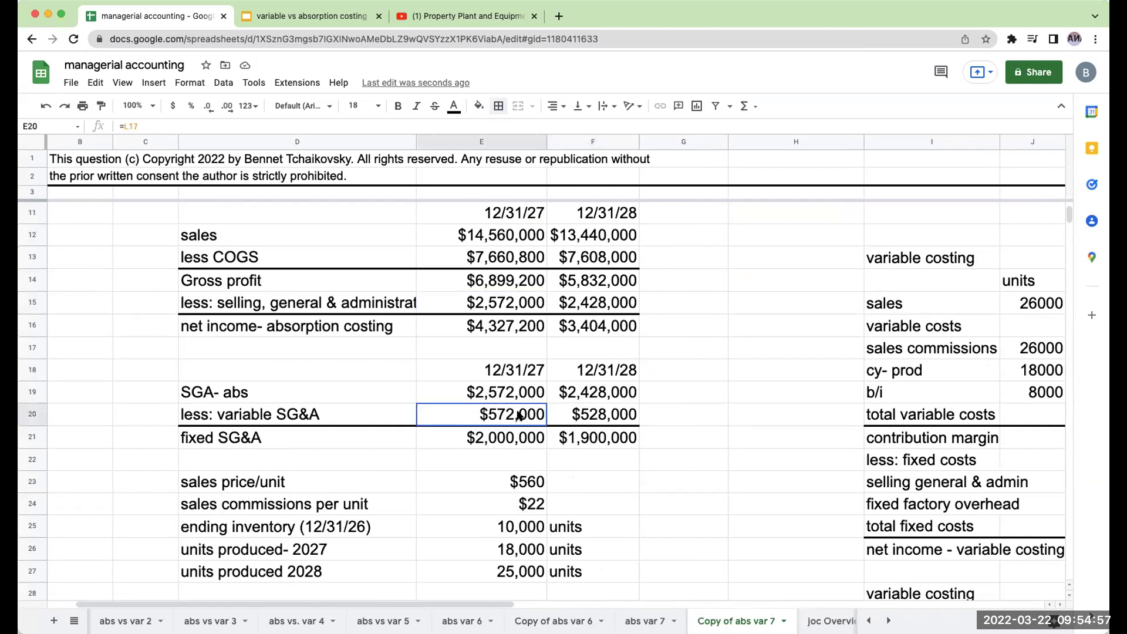
{"action": "left_click", "coordinate": [576, 415]}
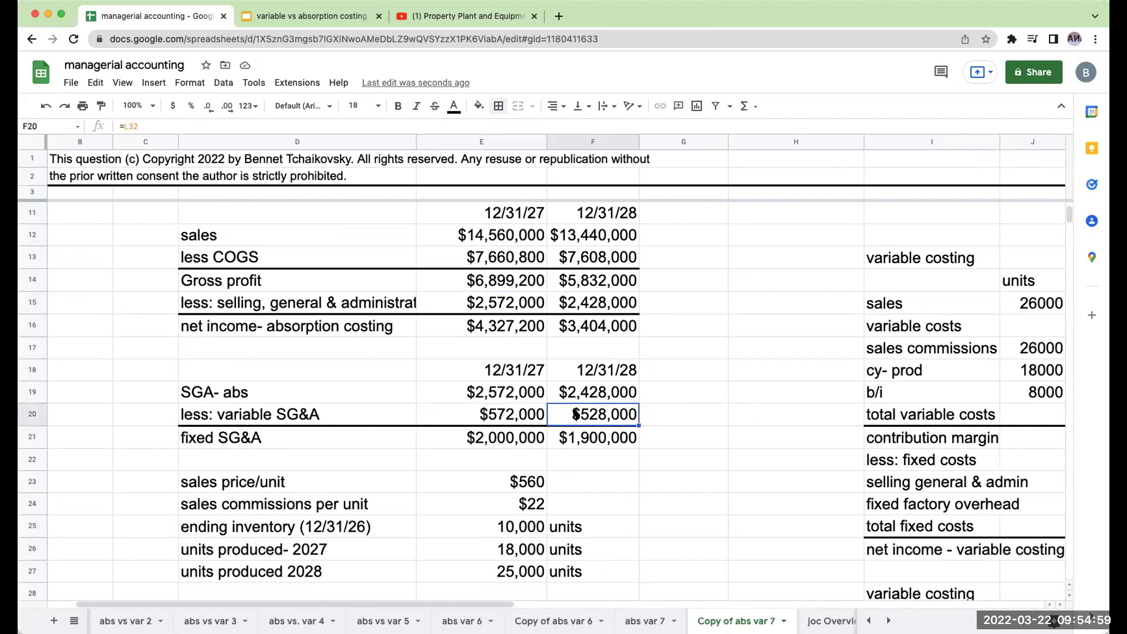
{"action": "left_click", "coordinate": [514, 311]}
{"action": "left_click", "coordinate": [596, 302]}
{"action": "left_click", "coordinate": [595, 416]}
{"action": "left_click", "coordinate": [738, 458]}
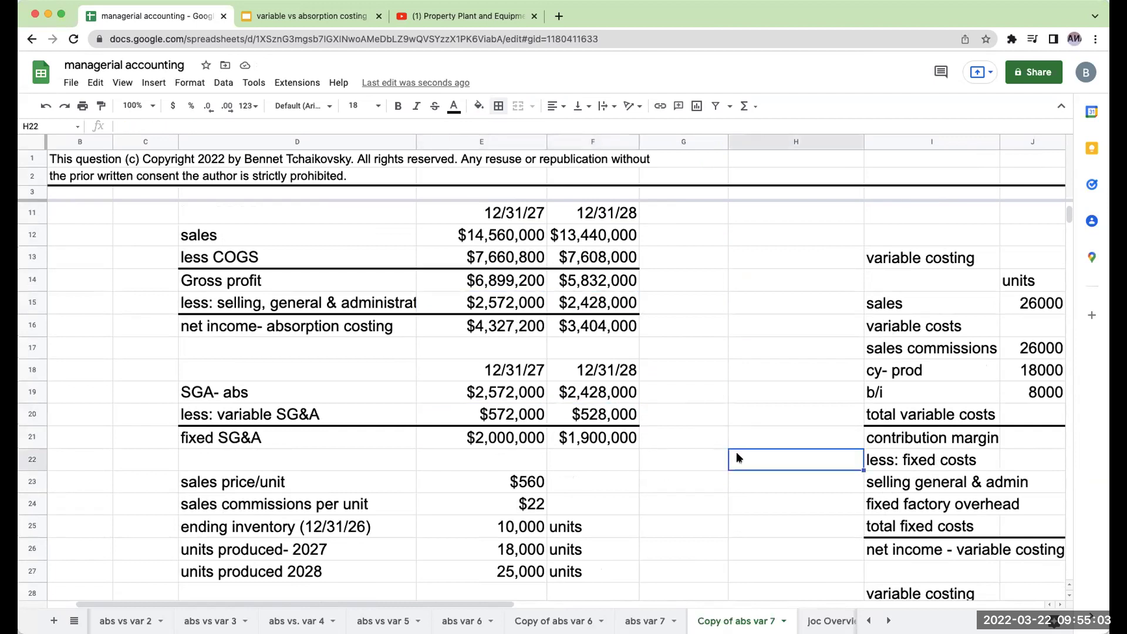
Step: Link P22 to the 'net income - variable costing' label
{"action": "key", "text": "Right"}
{"action": "key", "text": "Right"}
{"action": "key", "text": "Right"}
{"action": "key", "text": "Right"}
{"action": "key", "text": "Right"}
{"action": "key", "text": "Right"}
{"action": "key", "text": "Right"}
{"action": "key", "text": "Right"}
{"action": "key", "text": "Right"}
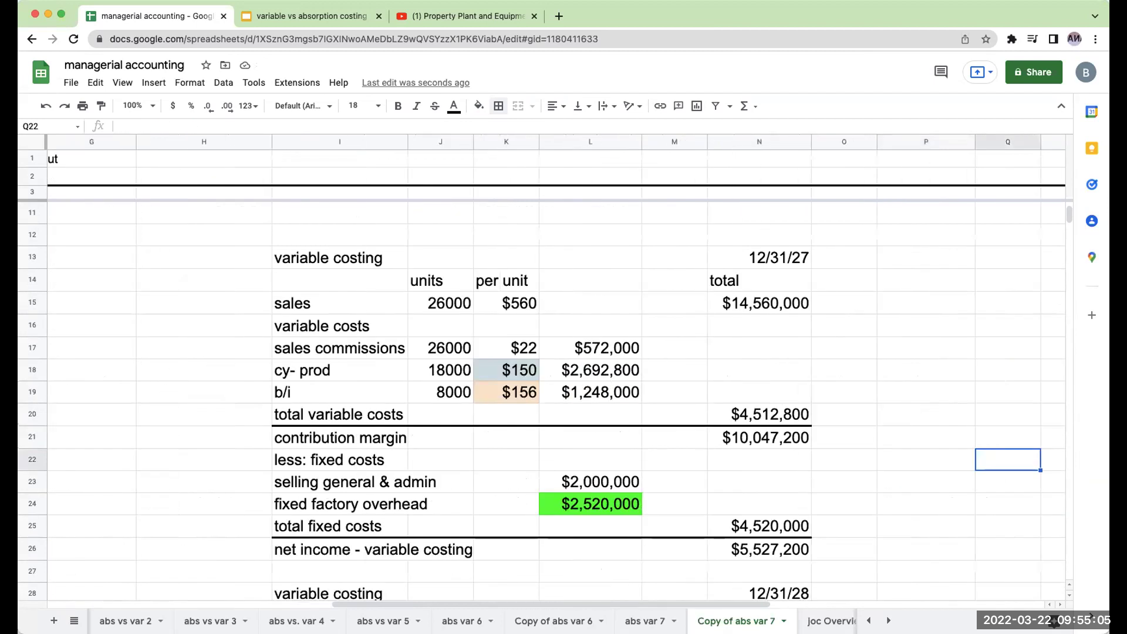
{"action": "key", "text": "Left"}
{"action": "key", "text": "Down"}
{"action": "key", "text": "Down"}
{"action": "key", "text": "Down"}
{"action": "key", "text": "Down"}
{"action": "key", "text": "Down"}
{"action": "key", "text": "Down"}
{"action": "key", "text": "Down"}
{"action": "key", "text": "Down"}
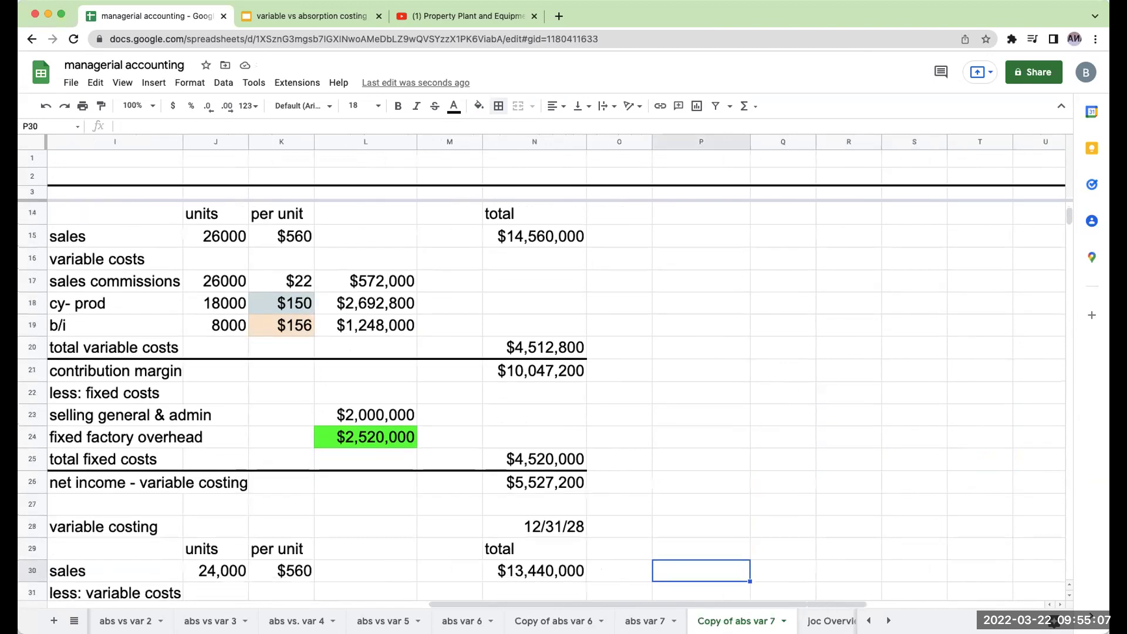
{"action": "key", "text": "Up"}
{"action": "key", "text": "Up"}
{"action": "key", "text": "Up"}
{"action": "key", "text": "Up"}
{"action": "key", "text": "Up"}
{"action": "key", "text": "Up"}
{"action": "key", "text": "Up"}
{"action": "key", "text": "Up"}
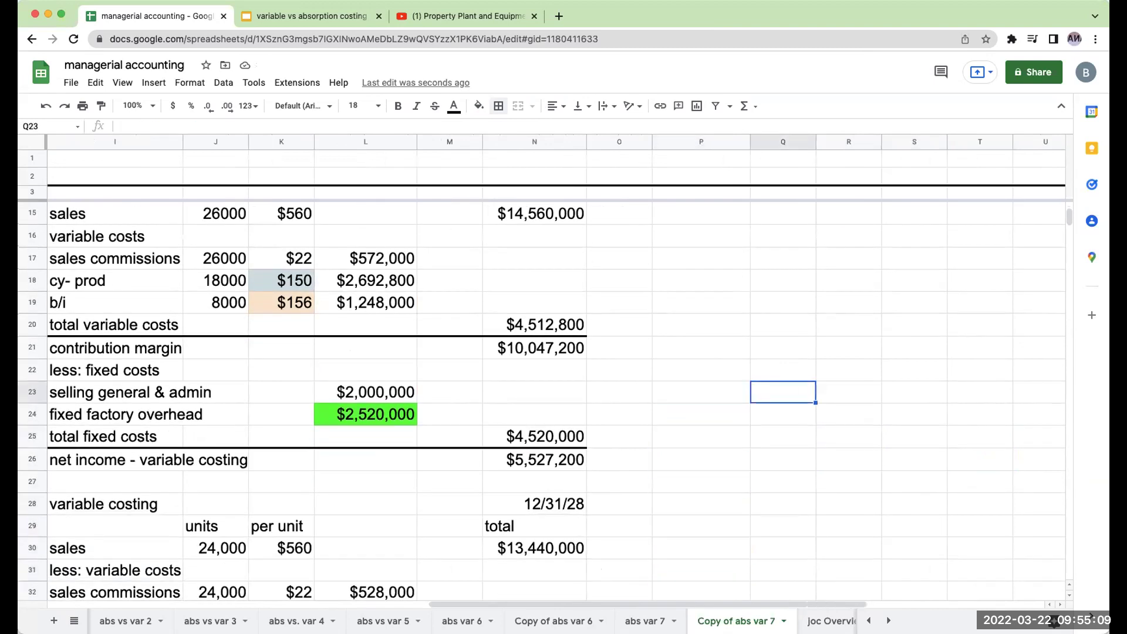
{"action": "type", "text": "+"}
{"action": "key", "text": "Left"}
{"action": "key", "text": "Left"}
{"action": "key", "text": "Left"}
{"action": "key", "text": "Left"}
{"action": "key", "text": "Left"}
{"action": "key", "text": "Left"}
{"action": "key", "text": "Down"}
{"action": "key", "text": "Down"}
{"action": "key", "text": "Down"}
{"action": "key", "text": "Down"}
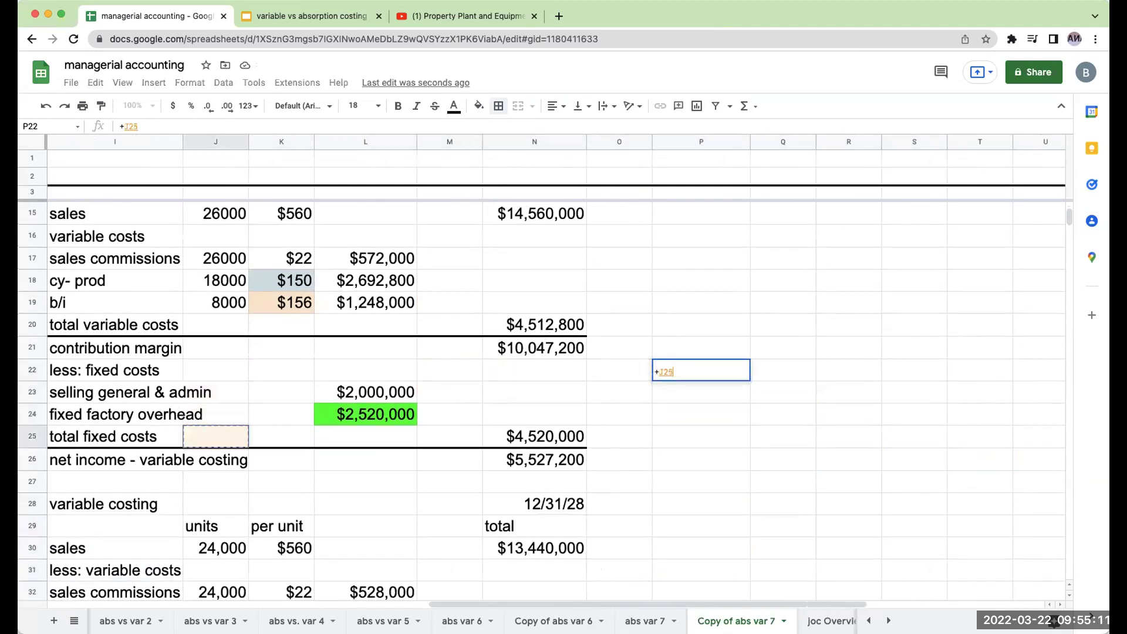
{"action": "key", "text": "Left"}
{"action": "key", "text": "Tab"}
Step: Link T22 to the 2027 variable costing net income of $5,527,200
{"action": "key", "text": "Right"}
{"action": "key", "text": "Right"}
{"action": "key", "text": "Right"}
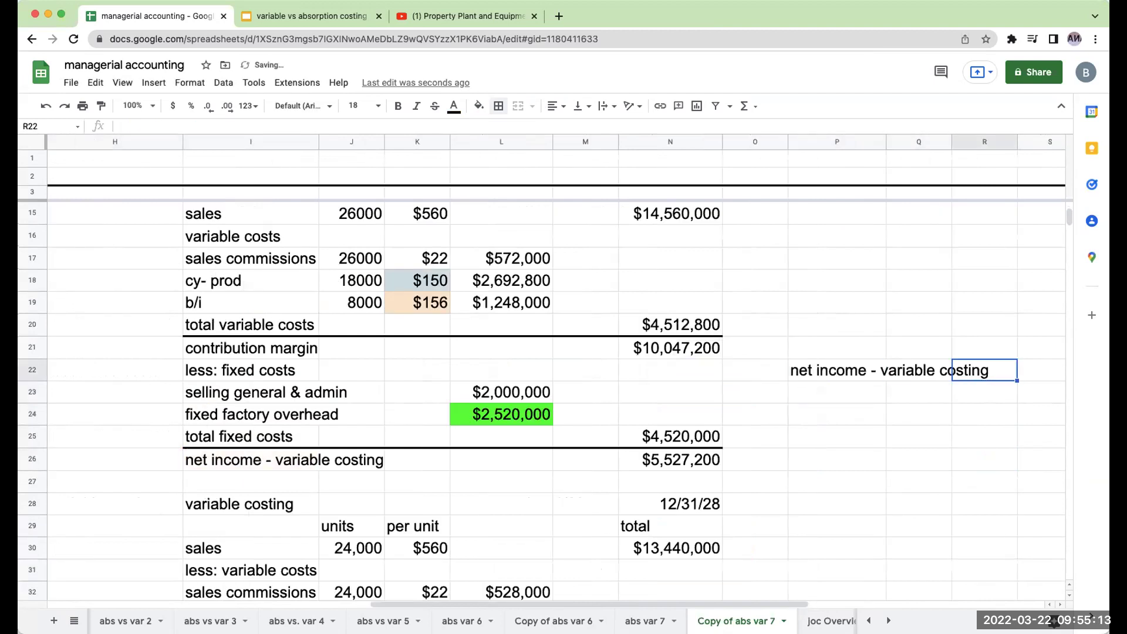
{"action": "type", "text": "+"}
{"action": "key", "text": "Left"}
{"action": "key", "text": "Left"}
{"action": "key", "text": "Left"}
{"action": "key", "text": "Left"}
{"action": "key", "text": "Left"}
{"action": "key", "text": "Left"}
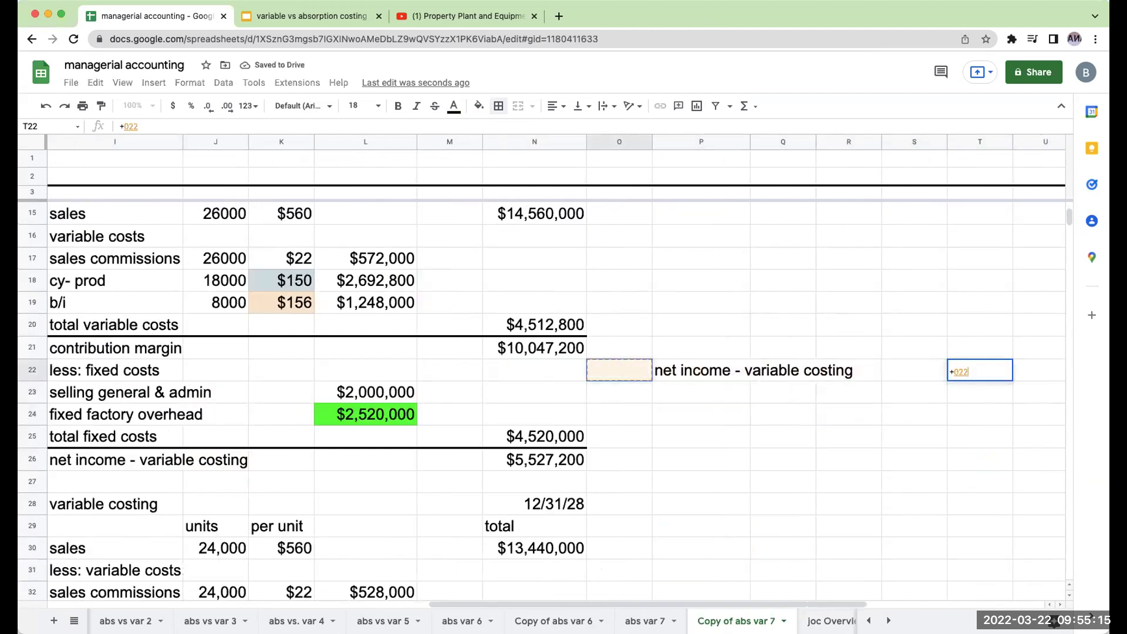
{"action": "key", "text": "Down"}
{"action": "key", "text": "Down"}
{"action": "key", "text": "Down"}
{"action": "key", "text": "Down"}
{"action": "key", "text": "Return"}
Step: Link T23 to the 2027 absorption costing net income of $4,327,200
{"action": "type", "text": "+"}
{"action": "key", "text": "Left"}
{"action": "key", "text": "Left"}
{"action": "key", "text": "Left"}
{"action": "key", "text": "Left"}
{"action": "key", "text": "Left"}
{"action": "key", "text": "Left"}
{"action": "key", "text": "Left"}
{"action": "key", "text": "Left"}
{"action": "key", "text": "Left"}
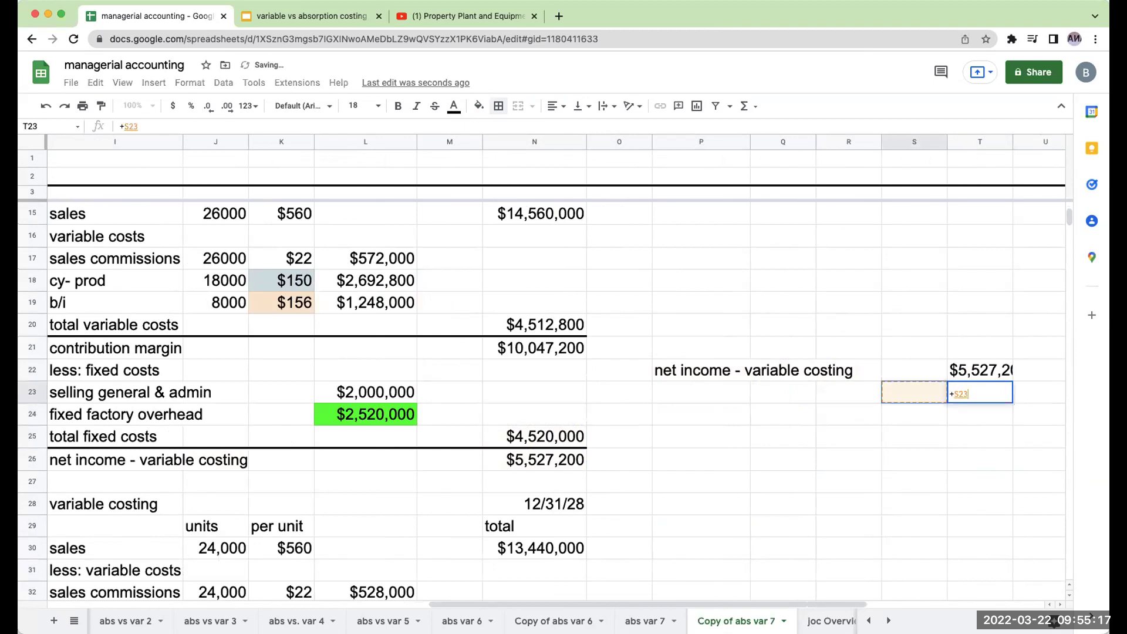
{"action": "key", "text": "Left"}
{"action": "key", "text": "Left"}
{"action": "key", "text": "Left"}
{"action": "key", "text": "Left"}
{"action": "key", "text": "Left"}
{"action": "key", "text": "Left"}
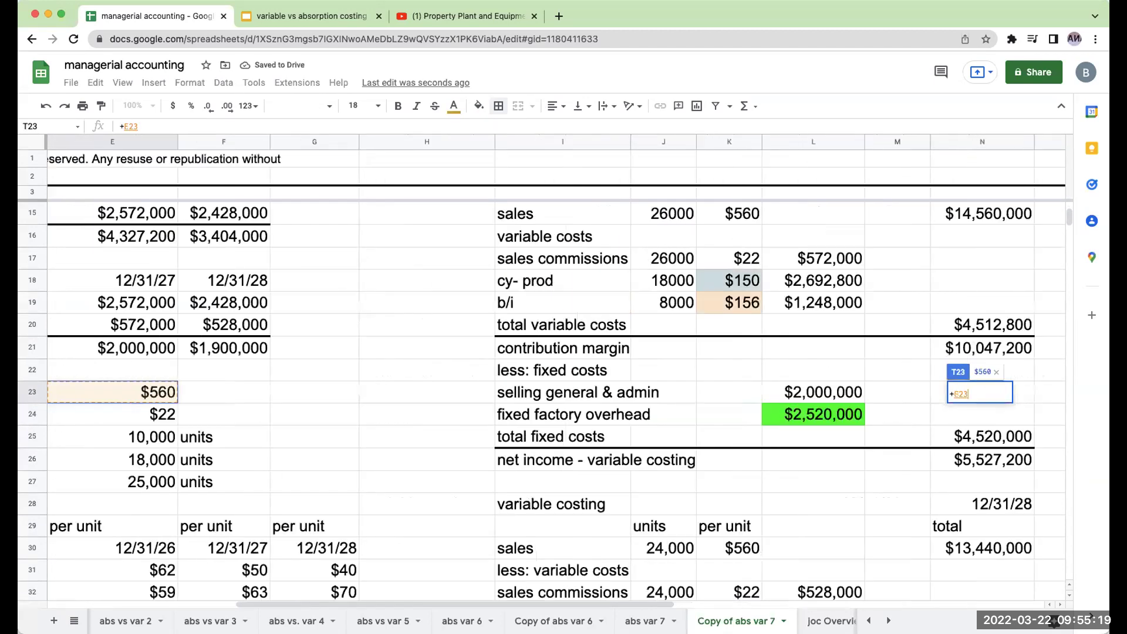
{"action": "key", "text": "Up"}
{"action": "key", "text": "Up"}
{"action": "key", "text": "Up"}
{"action": "key", "text": "Up"}
{"action": "key", "text": "Up"}
{"action": "key", "text": "Up"}
{"action": "key", "text": "Up"}
{"action": "key", "text": "Up"}
{"action": "key", "text": "Up"}
{"action": "key", "text": "Up"}
{"action": "key", "text": "Up"}
{"action": "key", "text": "Up"}
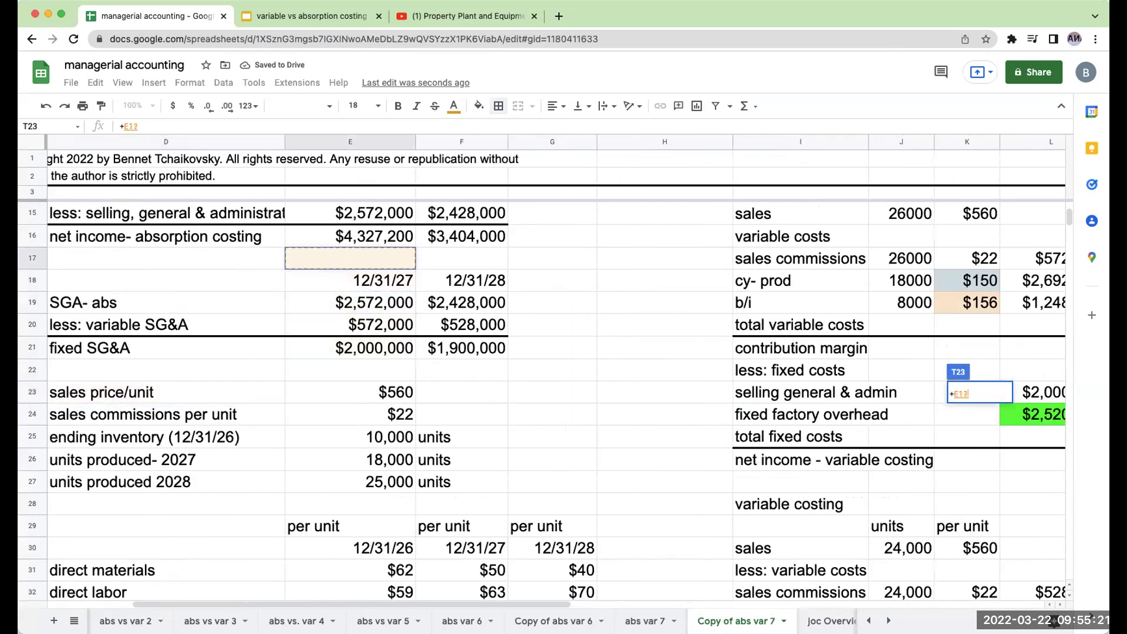
{"action": "key", "text": "Down"}
{"action": "key", "text": "Down"}
{"action": "key", "text": "Down"}
{"action": "key", "text": "Down"}
{"action": "key", "text": "Down"}
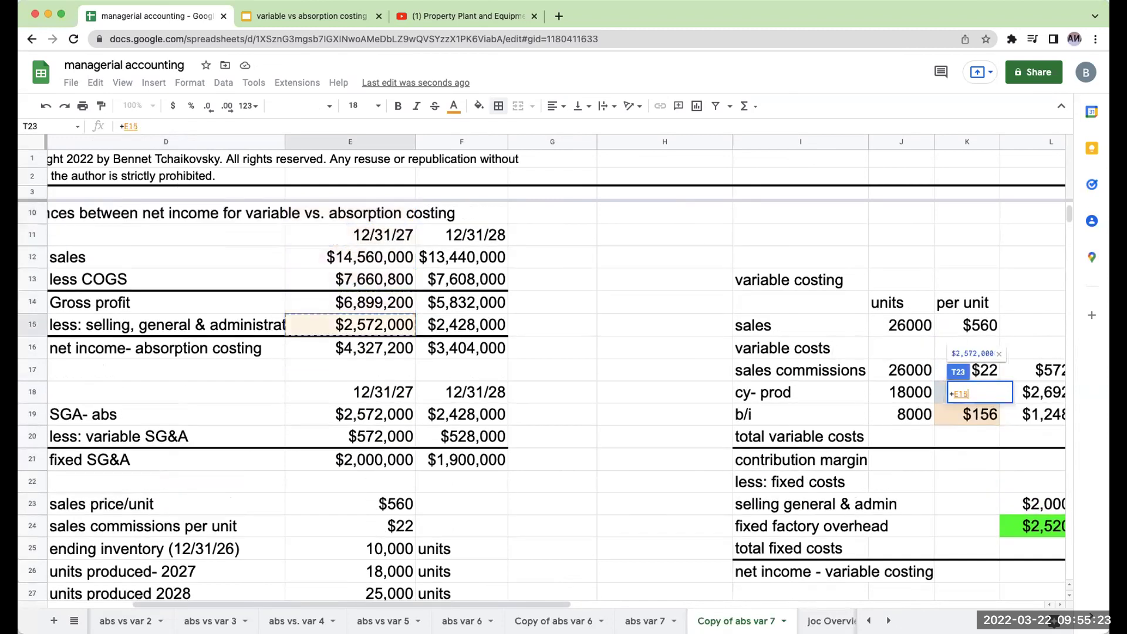
{"action": "key", "text": "Return"}
Step: Link P23 to the 'net income- absorption costing' label
{"action": "key", "text": "Up"}
{"action": "key", "text": "Left"}
{"action": "key", "text": "Left"}
{"action": "key", "text": "Left"}
{"action": "key", "text": "Left"}
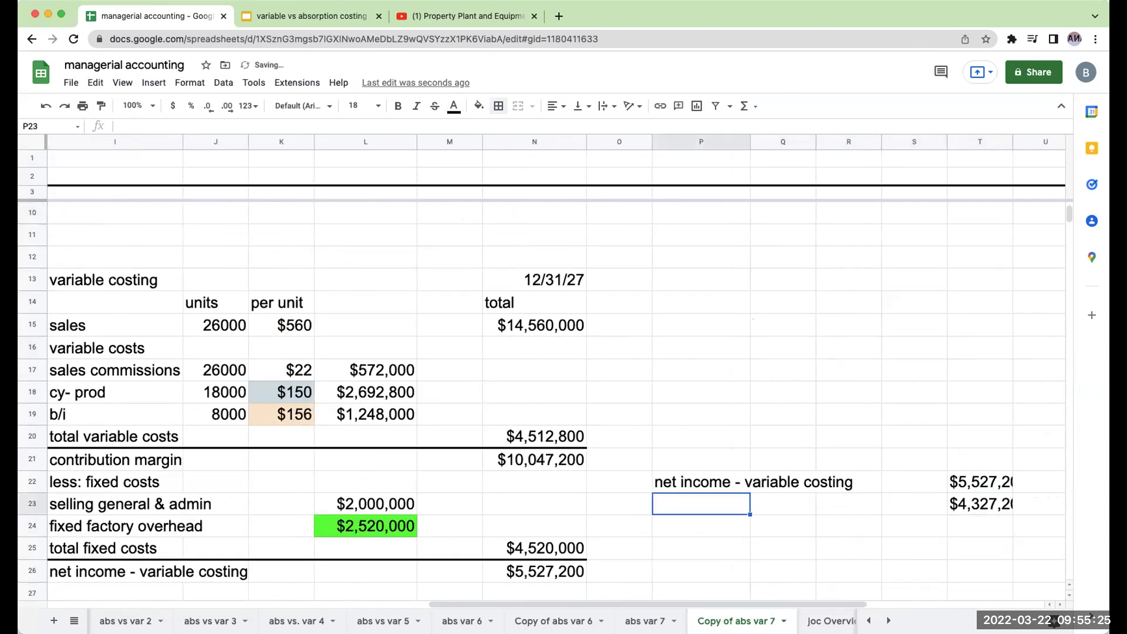
{"action": "type", "text": "+"}
{"action": "key", "text": "Left"}
{"action": "key", "text": "Left"}
{"action": "key", "text": "Left"}
{"action": "key", "text": "Left"}
{"action": "key", "text": "Left"}
{"action": "key", "text": "Left"}
{"action": "key", "text": "Left"}
{"action": "key", "text": "Left"}
{"action": "key", "text": "Left"}
{"action": "key", "text": "Left"}
{"action": "key", "text": "Left"}
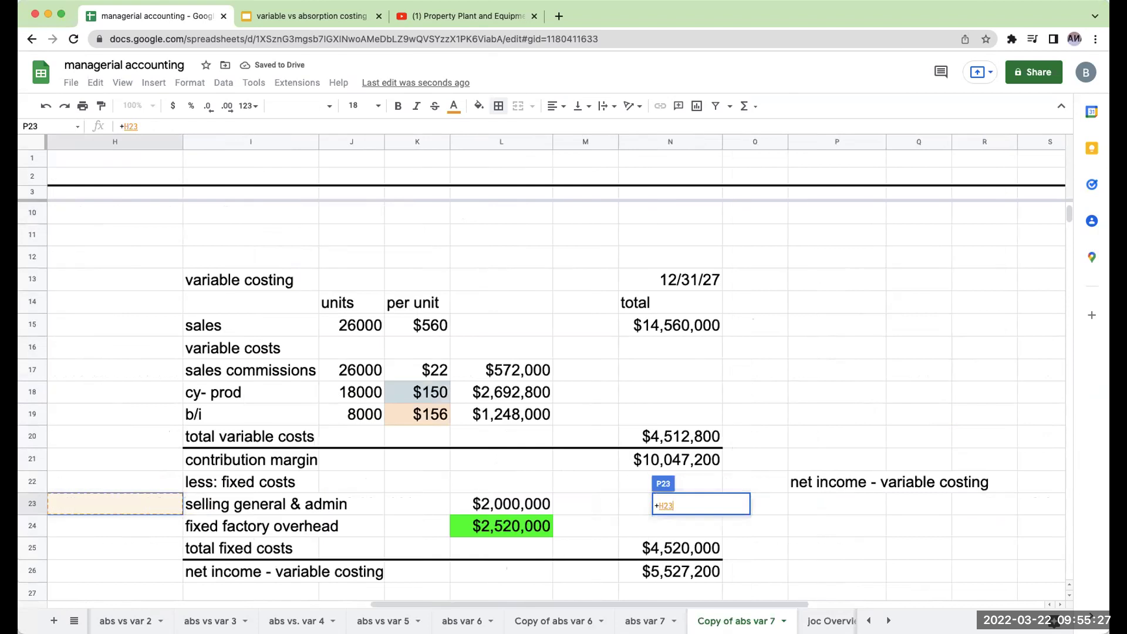
{"action": "key", "text": "Up"}
{"action": "key", "text": "Up"}
{"action": "key", "text": "Left"}
{"action": "key", "text": "Up"}
{"action": "key", "text": "Up"}
{"action": "key", "text": "Up"}
{"action": "key", "text": "Up"}
{"action": "key", "text": "Up"}
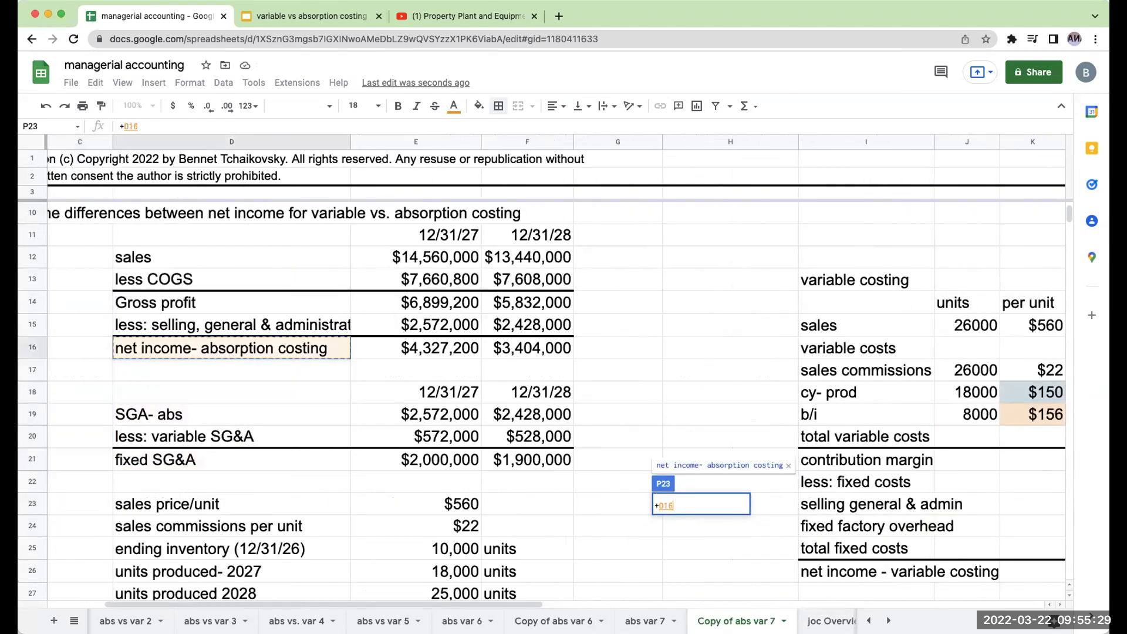
{"action": "key", "text": "Return"}
Step: Label P24 'difference' and enter =T22-T23 in T24 to get $1,200,000
{"action": "key", "text": "Right"}
{"action": "key", "text": "Right"}
{"action": "key", "text": "Right"}
{"action": "key", "text": "Left"}
{"action": "key", "text": "Left"}
{"action": "key", "text": "Left"}
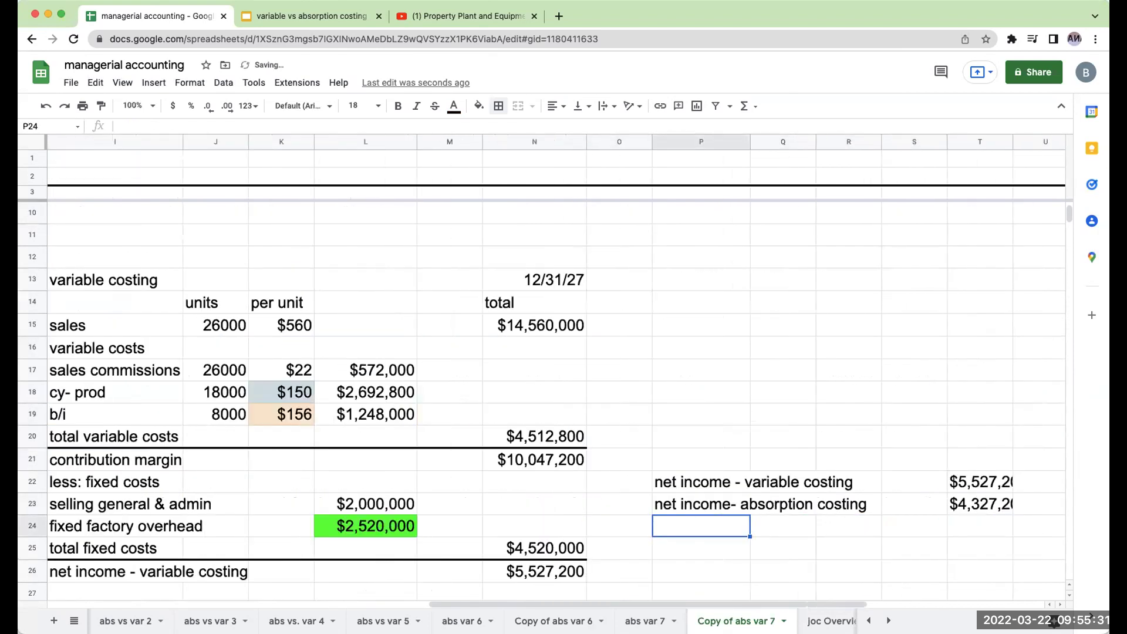
{"action": "type", "text": "difference"}
{"action": "key", "text": "Right"}
{"action": "key", "text": "Right"}
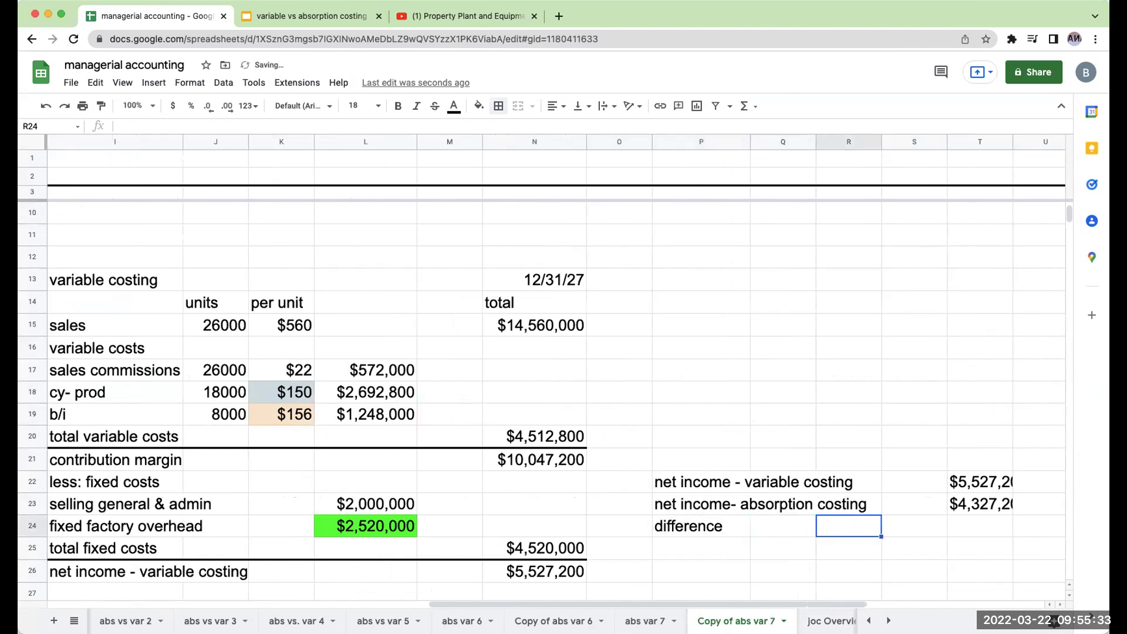
{"action": "key", "text": "Right"}
{"action": "key", "text": "Right"}
{"action": "type", "text": "="}
{"action": "key", "text": "Up"}
{"action": "key", "text": "Up"}
{"action": "type", "text": "-"}
{"action": "key", "text": "Up"}
{"action": "key", "text": "Return"}
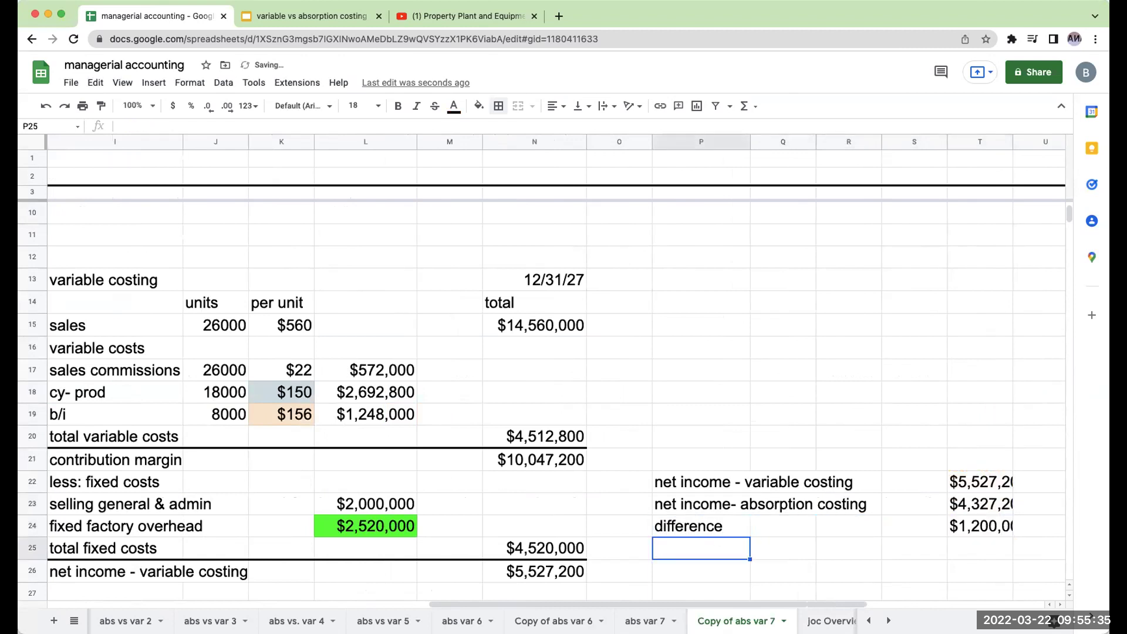
Step: Draw a thick top border across the difference row P24:T24
{"action": "left_click_drag", "start_coordinate": [710, 530], "coordinate": [1008, 525]}
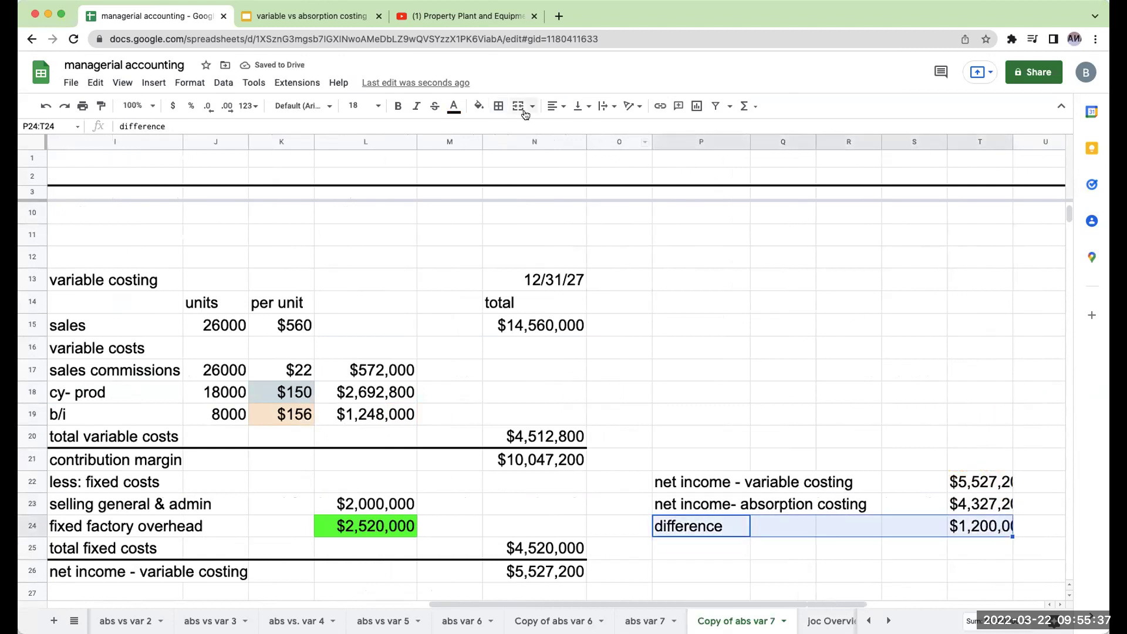
{"action": "left_click", "coordinate": [500, 106]}
{"action": "left_click", "coordinate": [521, 151]}
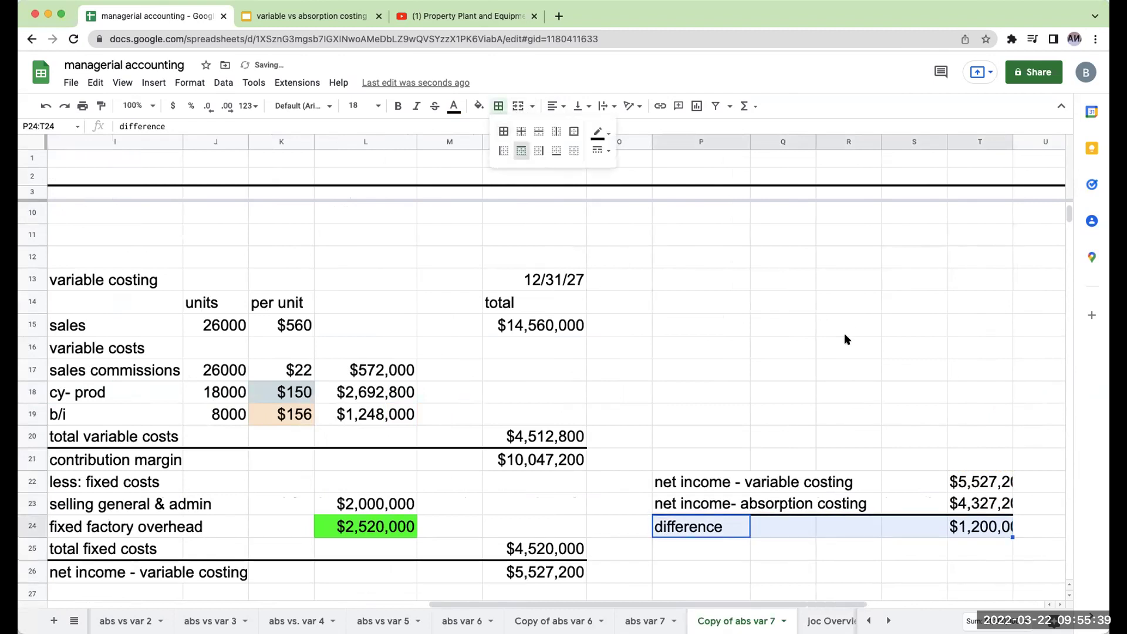
Step: Insert a column left of P, widen column U, and select P18:V26
{"action": "right_click", "coordinate": [662, 141]}
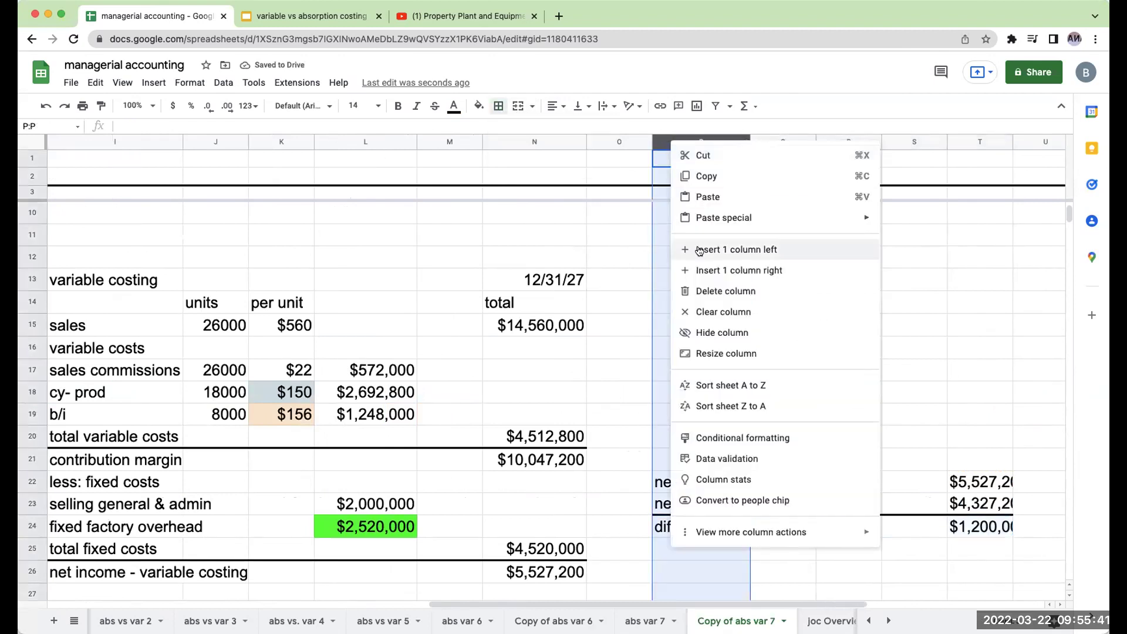
{"action": "left_click", "coordinate": [763, 249]}
{"action": "left_click", "coordinate": [832, 376]}
{"action": "left_click", "coordinate": [818, 528]}
{"action": "left_click", "coordinate": [819, 565]}
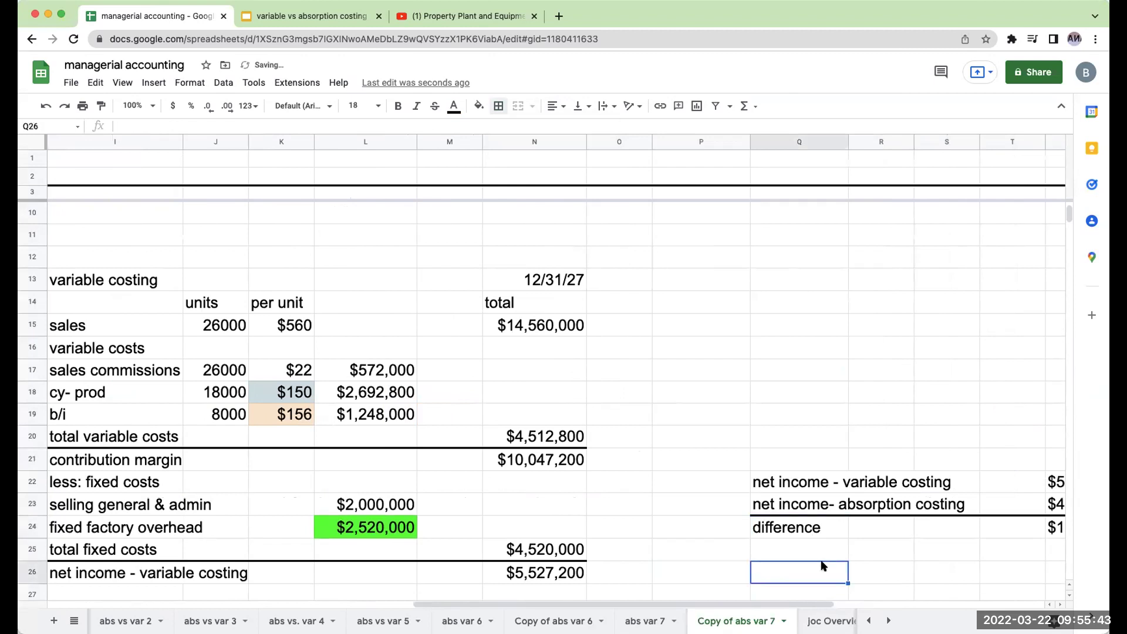
{"action": "key", "text": "Right"}
{"action": "key", "text": "Right"}
{"action": "key", "text": "Right"}
{"action": "key", "text": "Right"}
{"action": "key", "text": "Right"}
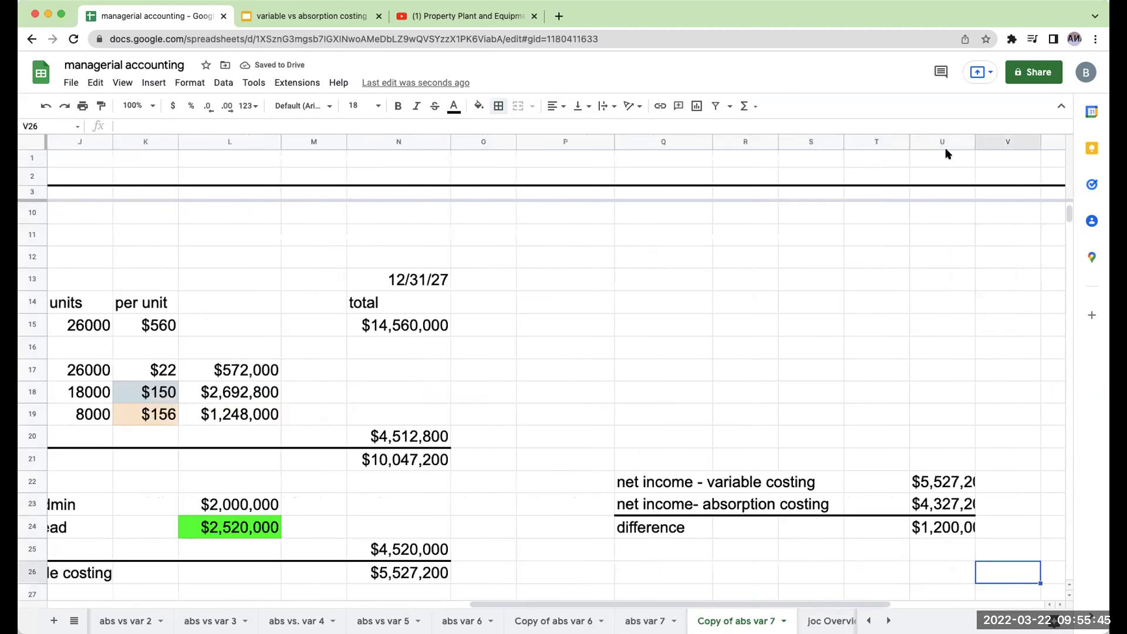
{"action": "left_click_drag", "start_coordinate": [975, 142], "coordinate": [1034, 142]}
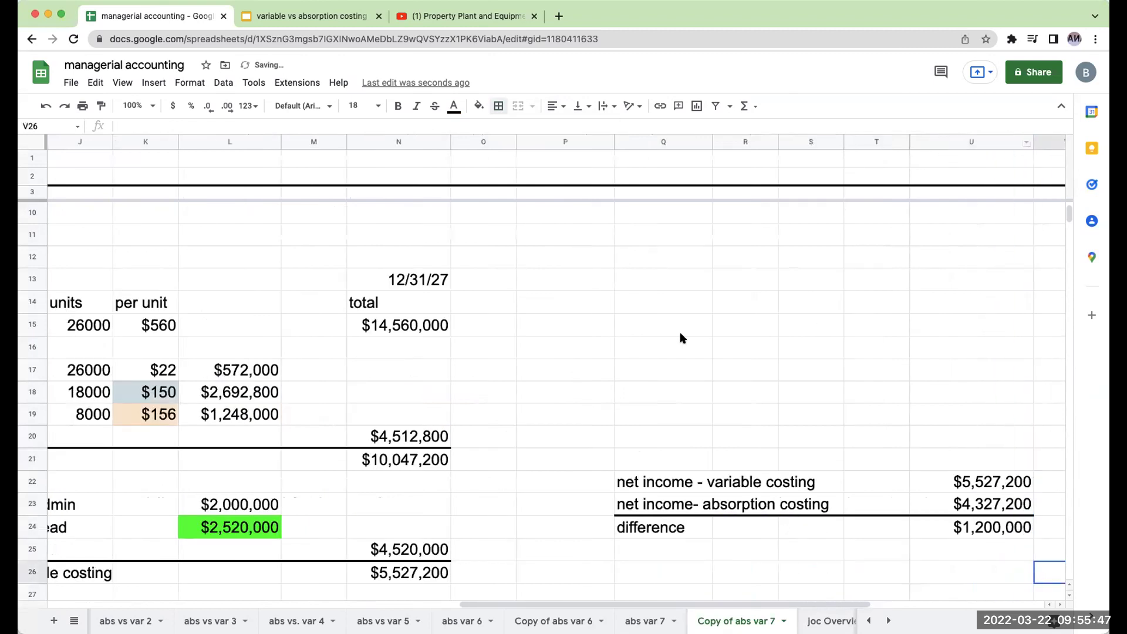
{"action": "left_click_drag", "start_coordinate": [606, 395], "coordinate": [1068, 587]}
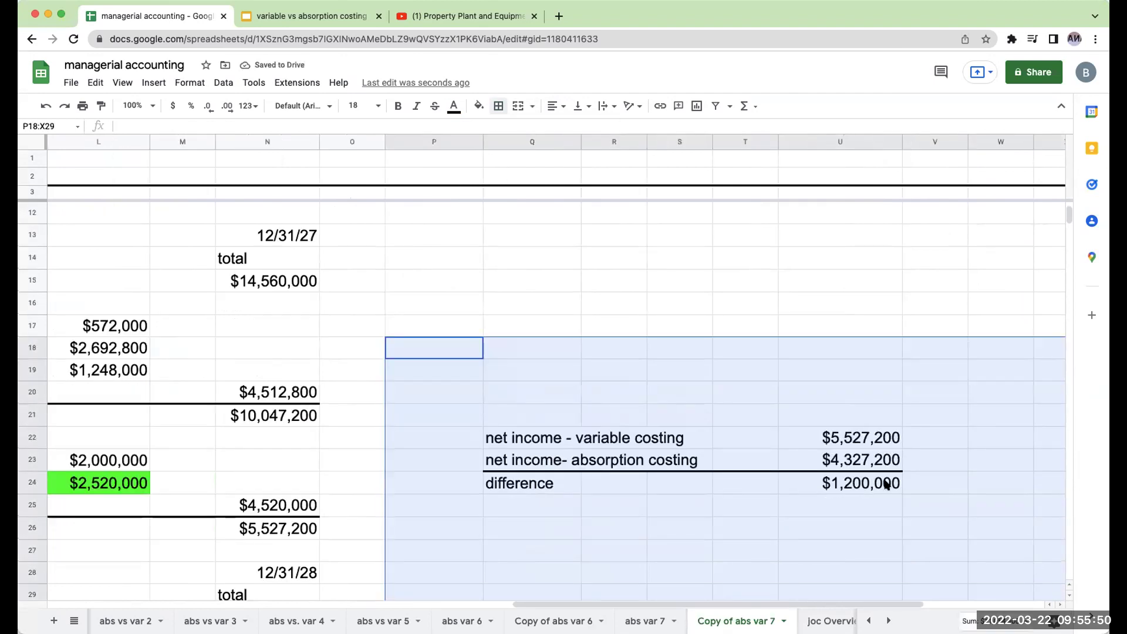
Step: Put a thick outer border around the reconciliation block and head it 2027 in U18
{"action": "left_click", "coordinate": [498, 106]}
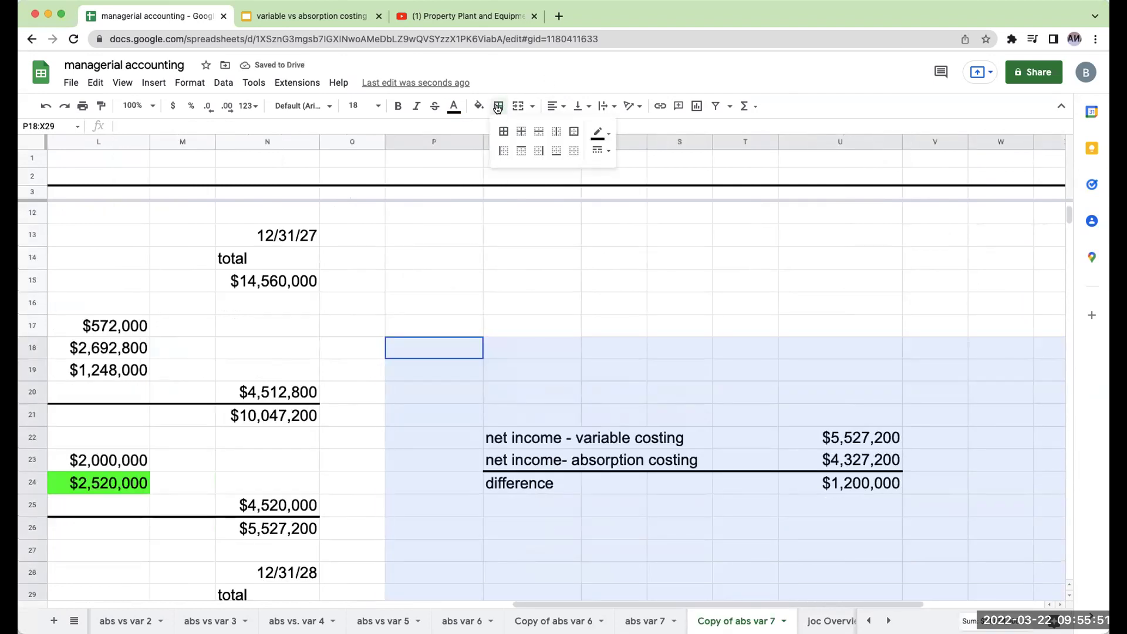
{"action": "left_click", "coordinate": [579, 132]}
{"action": "left_click", "coordinate": [844, 353]}
{"action": "type", "text": "2027"}
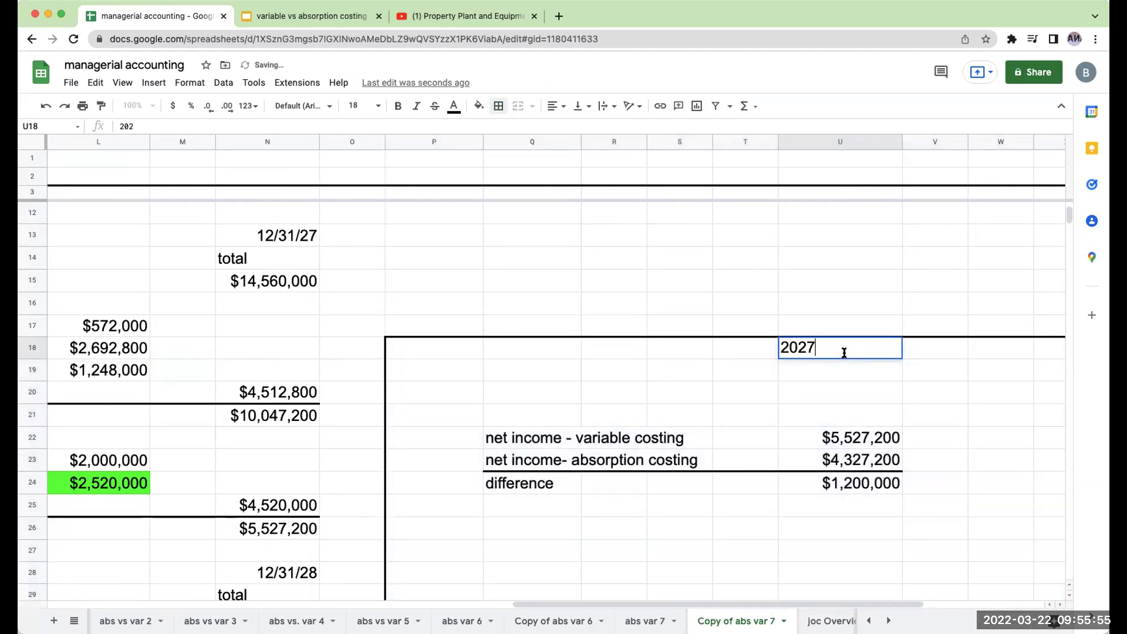
{"action": "key", "text": "Return"}
Step: Add the label 'b/i- ffoh' in Q26 and the heading 'units' in R25
{"action": "key", "text": "Left"}
{"action": "key", "text": "Down"}
{"action": "key", "text": "Down"}
{"action": "key", "text": "Down"}
{"action": "key", "text": "Down"}
{"action": "key", "text": "Down"}
{"action": "key", "text": "Down"}
{"action": "key", "text": "Left"}
{"action": "key", "text": "Left"}
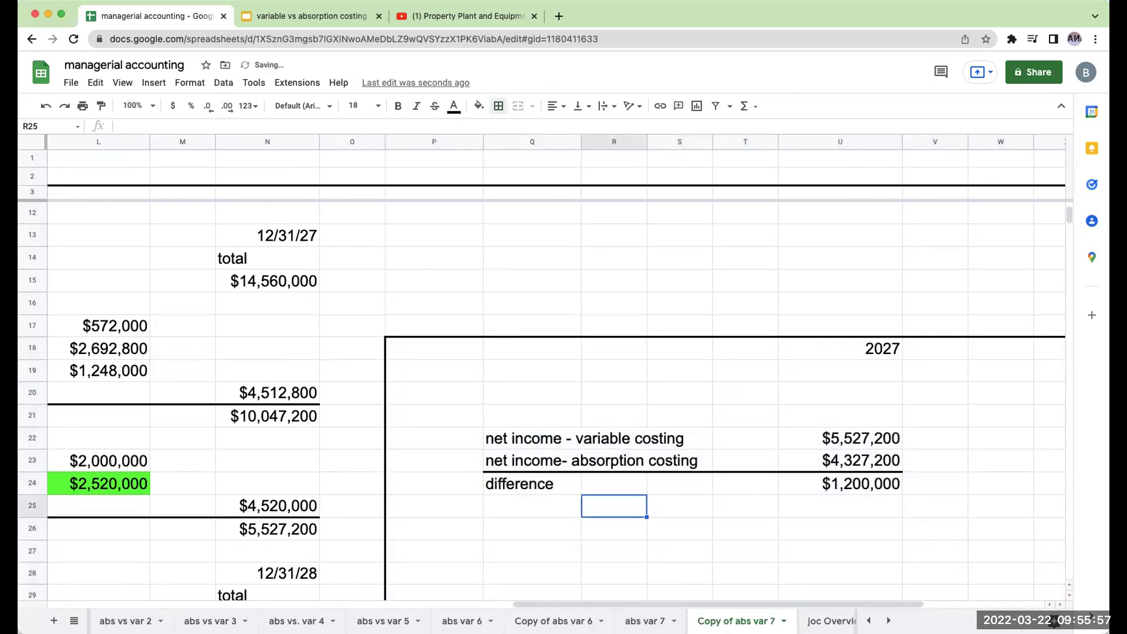
{"action": "key", "text": "Down"}
{"action": "key", "text": "Left"}
{"action": "type", "text": "b/i"}
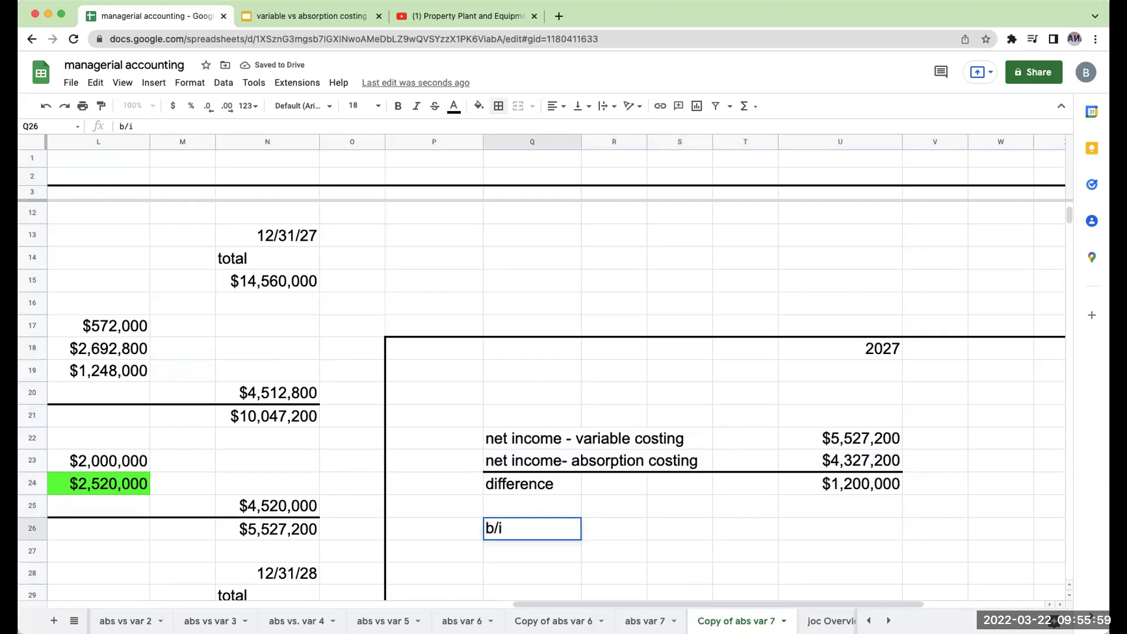
{"action": "type", "text": "- ffoh"}
{"action": "key", "text": "Return"}
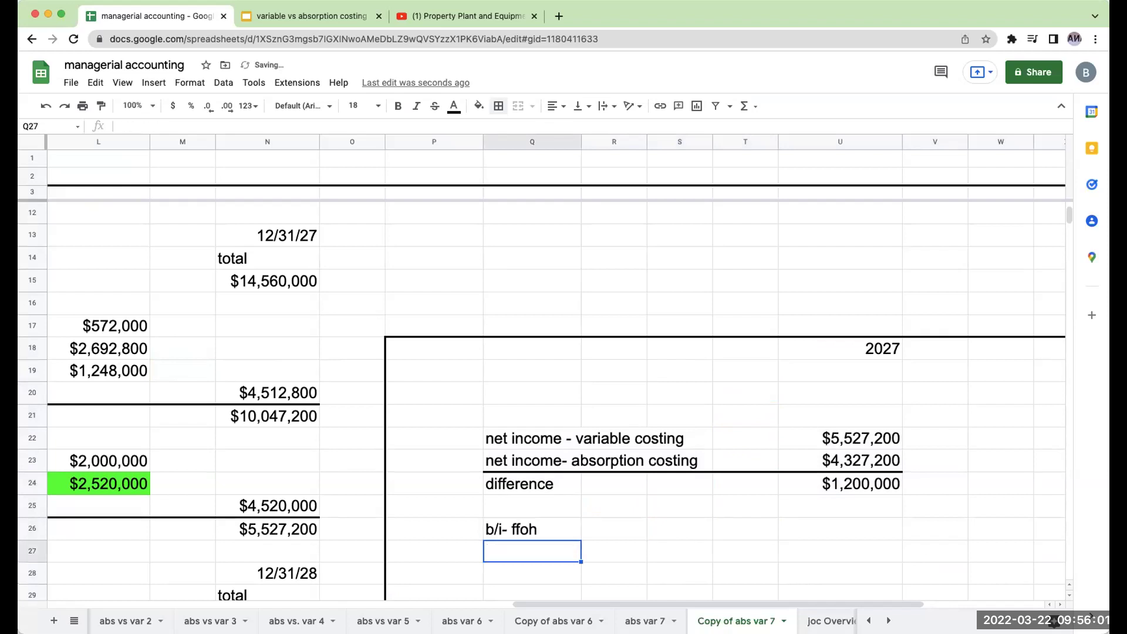
{"action": "left_click", "coordinate": [614, 506]}
{"action": "type", "text": "units"}
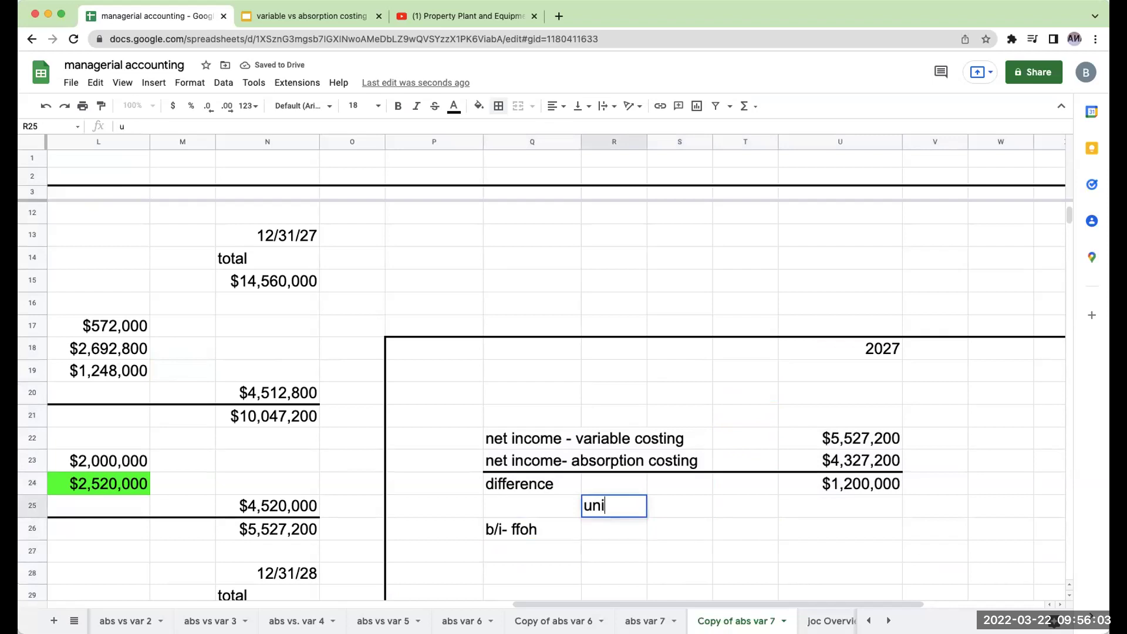
{"action": "key", "text": "Return"}
{"action": "key", "text": "ctrl+Left"}
{"action": "key", "text": "ctrl+Left"}
{"action": "key", "text": "ctrl+Left"}
{"action": "key", "text": "ctrl+Left"}
{"action": "key", "text": "ctrl+Left"}
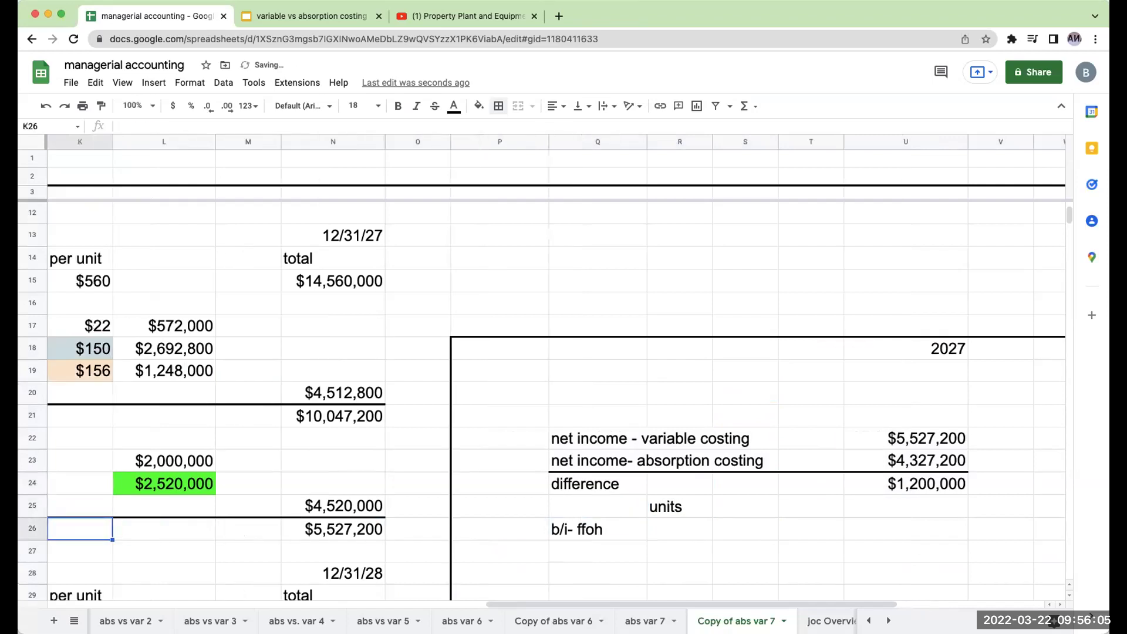
{"action": "key", "text": "ctrl+Right"}
{"action": "key", "text": "Right"}
{"action": "key", "text": "Right"}
{"action": "key", "text": "Right"}
{"action": "key", "text": "Right"}
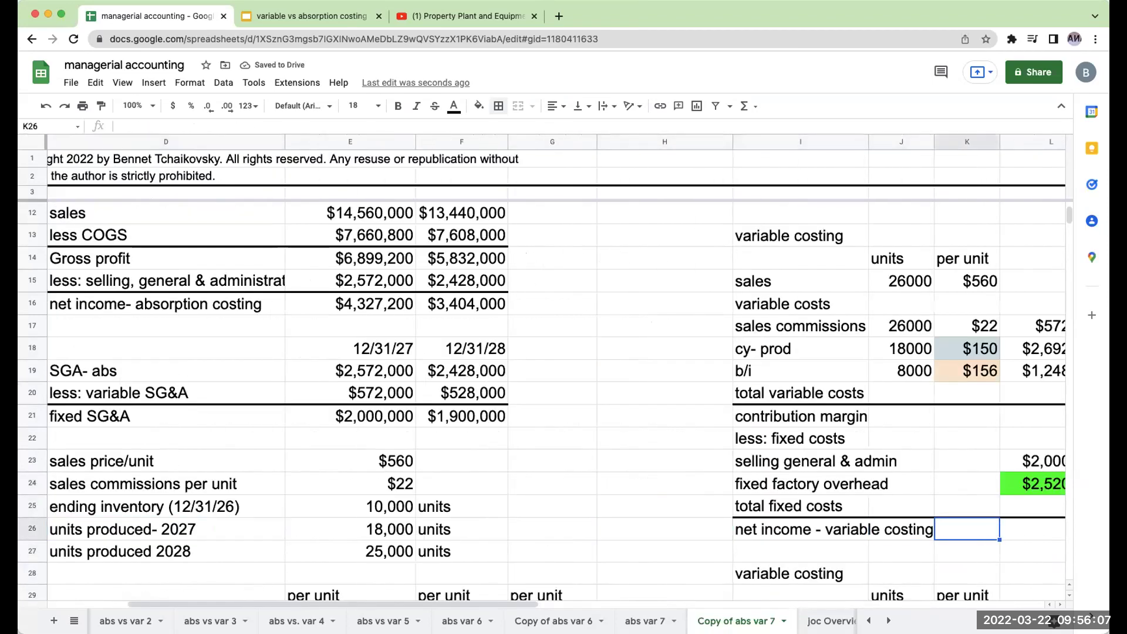
{"action": "key", "text": "Left"}
{"action": "key", "text": "Up"}
{"action": "key", "text": "Up"}
{"action": "key", "text": "Up"}
{"action": "key", "text": "Up"}
{"action": "key", "text": "Left"}
{"action": "key", "text": "Up"}
{"action": "key", "text": "Up"}
{"action": "key", "text": "Up"}
{"action": "key", "text": "Left"}
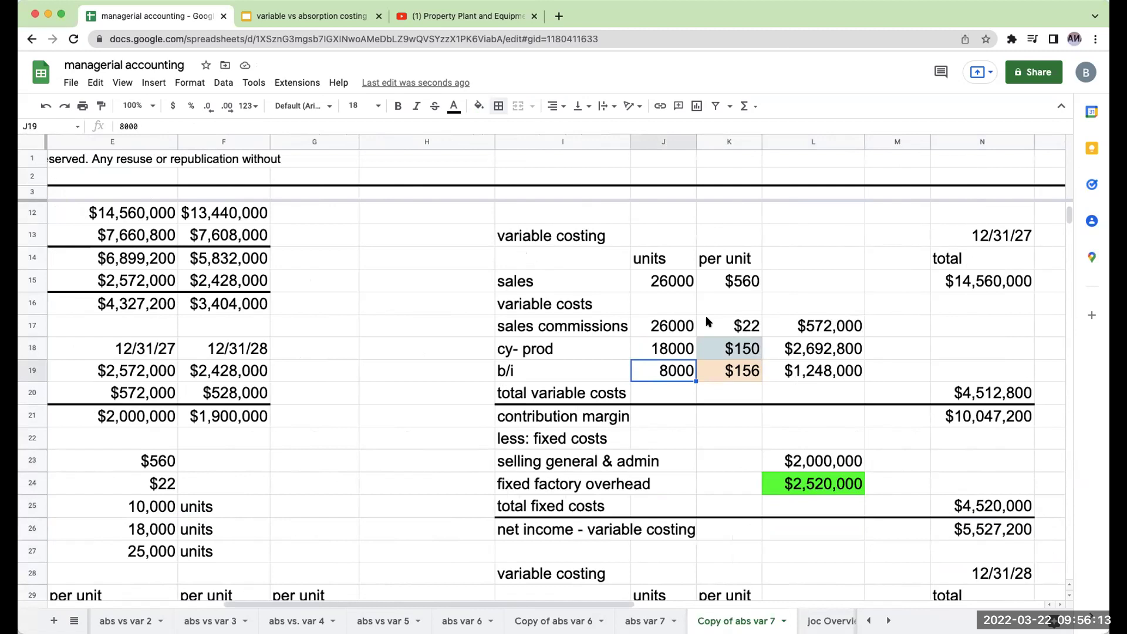
{"action": "left_click", "coordinate": [658, 285]}
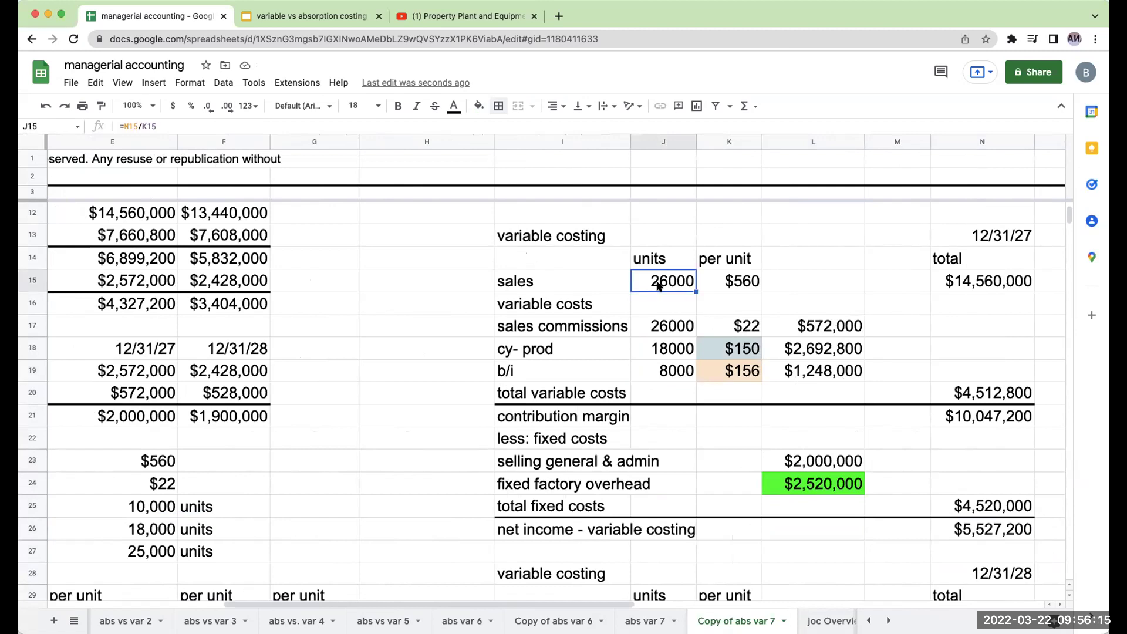
{"action": "left_click", "coordinate": [149, 535]}
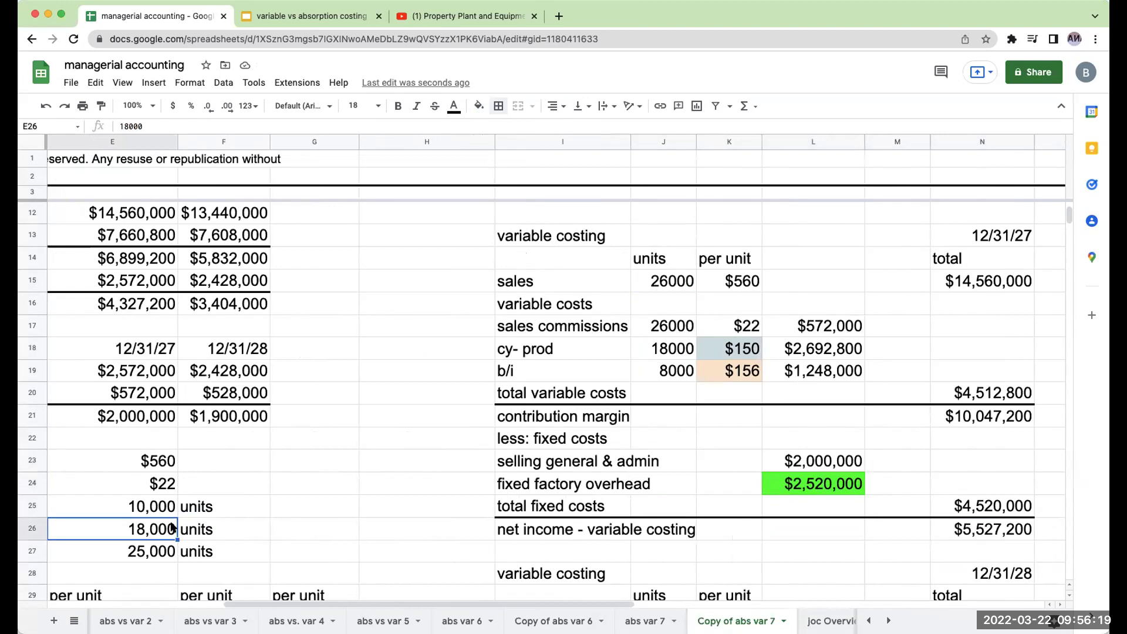
{"action": "key", "text": "Left"}
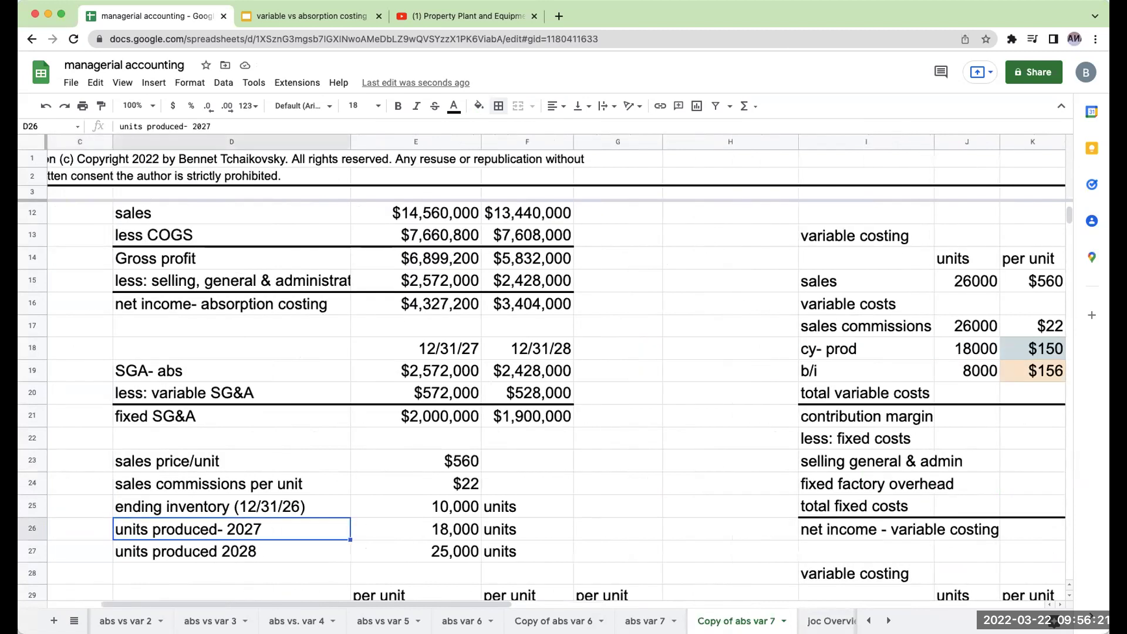
{"action": "left_click", "coordinate": [416, 529]}
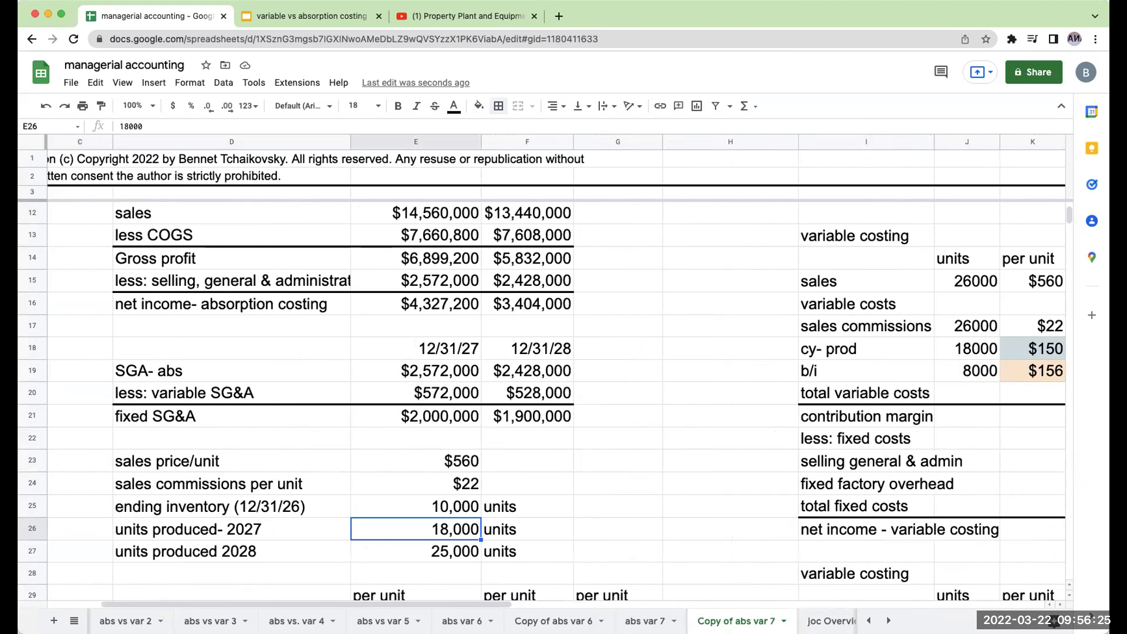
{"action": "key", "text": "Up"}
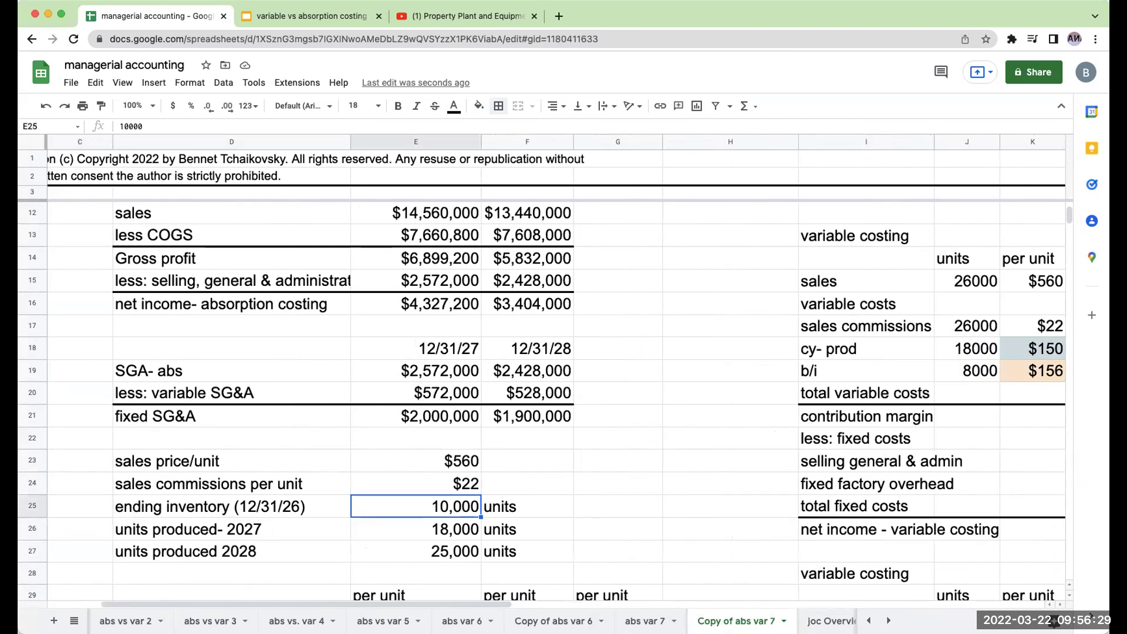
{"action": "key", "text": "Right"}
{"action": "key", "text": "Right"}
{"action": "key", "text": "Right"}
{"action": "key", "text": "Right"}
{"action": "key", "text": "Up"}
{"action": "key", "text": "Up"}
{"action": "key", "text": "Up"}
{"action": "key", "text": "Up"}
{"action": "key", "text": "Up"}
{"action": "key", "text": "Up"}
{"action": "key", "text": "Up"}
{"action": "key", "text": "Right"}
{"action": "key", "text": "Right"}
{"action": "key", "text": "Right"}
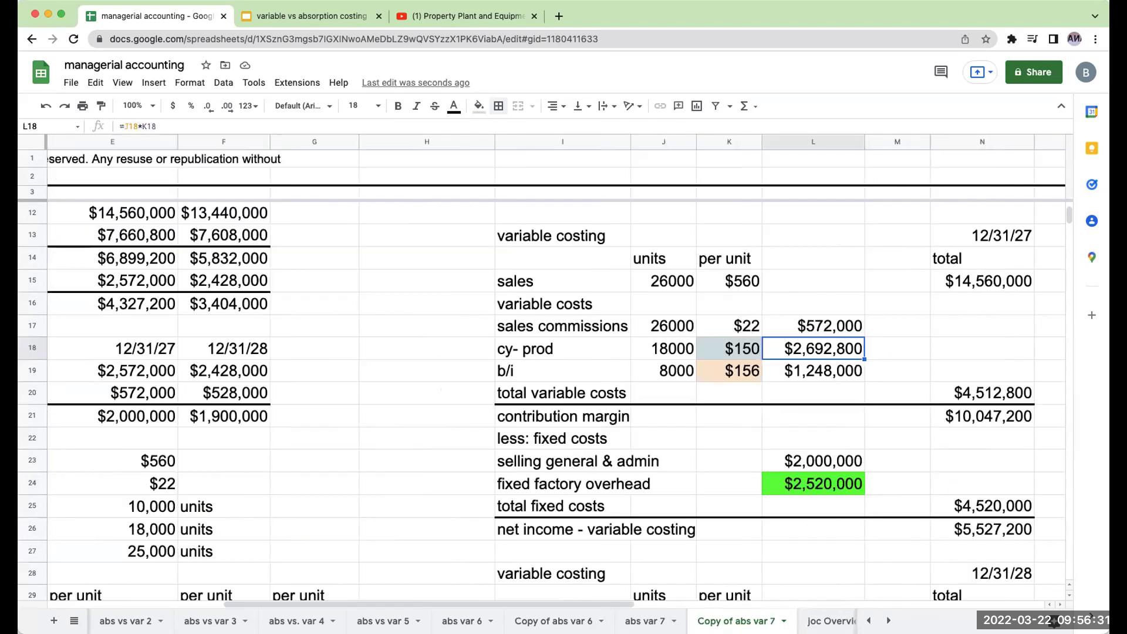
{"action": "key", "text": "Left"}
{"action": "key", "text": "Left"}
{"action": "key", "text": "Down"}
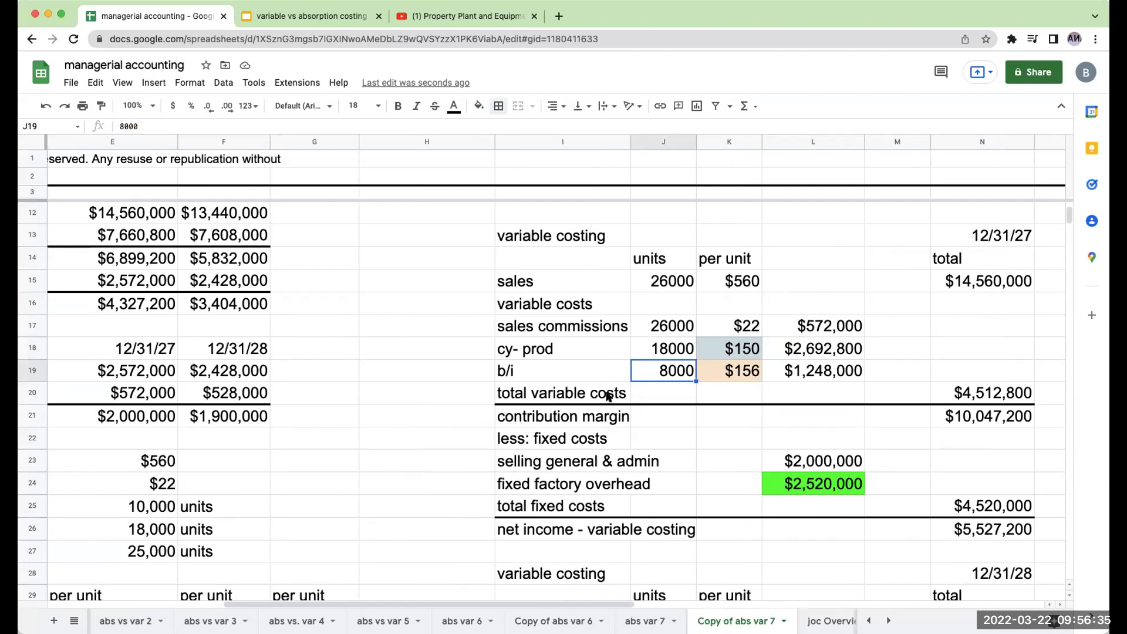
{"action": "left_click", "coordinate": [738, 373]}
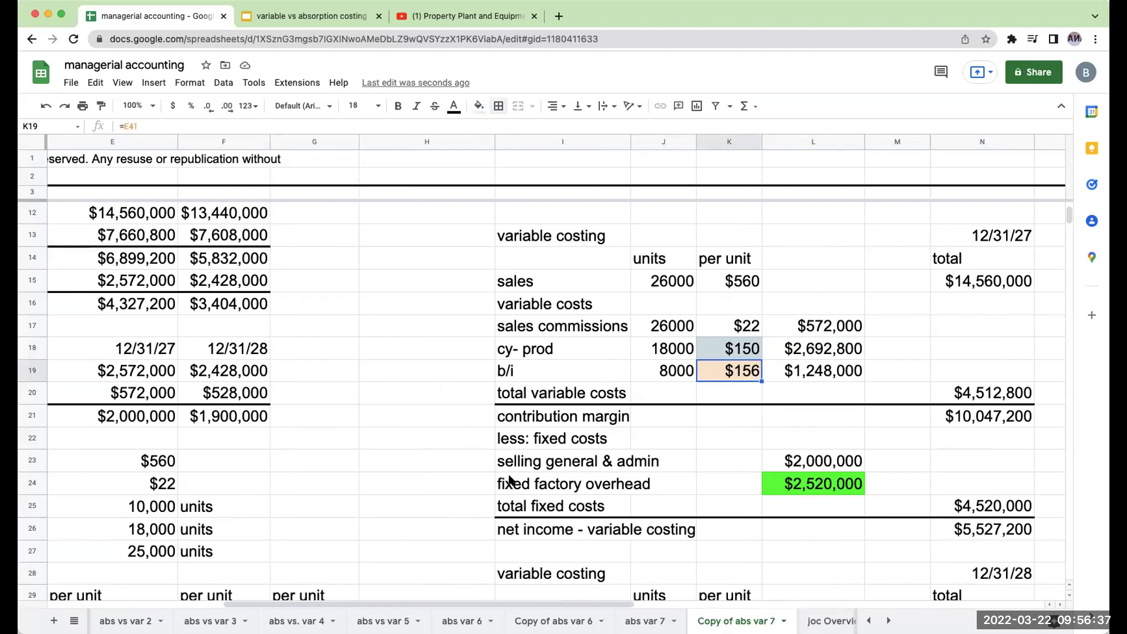
{"action": "scroll", "coordinate": [390, 493], "scroll_direction": "down", "scroll_amount": 5}
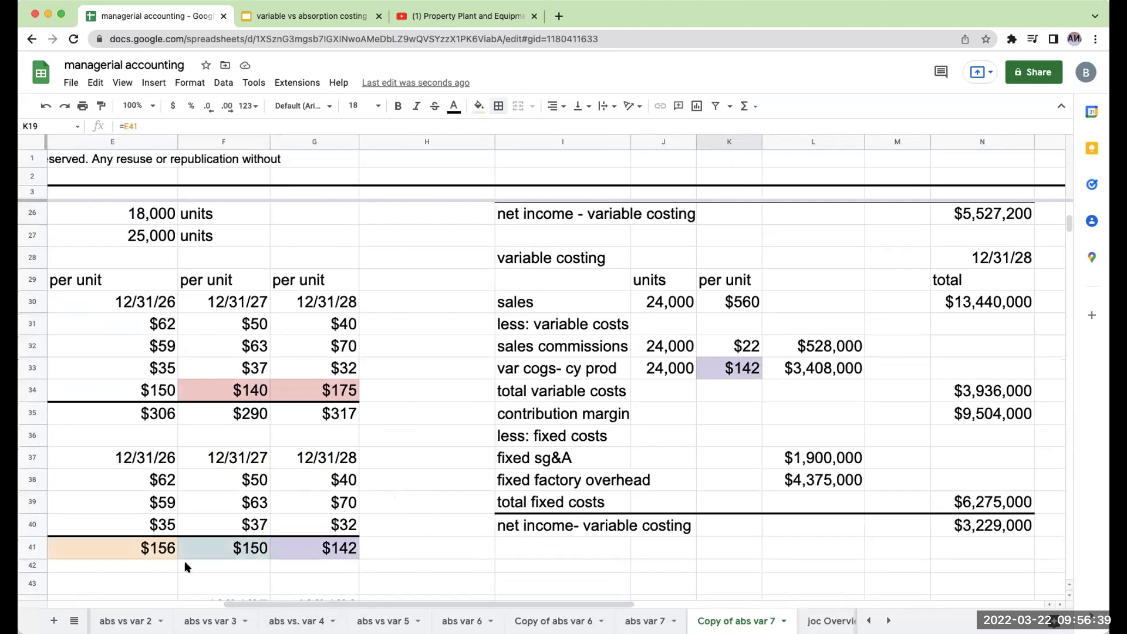
{"action": "left_click", "coordinate": [151, 548]}
{"action": "left_click", "coordinate": [163, 418]}
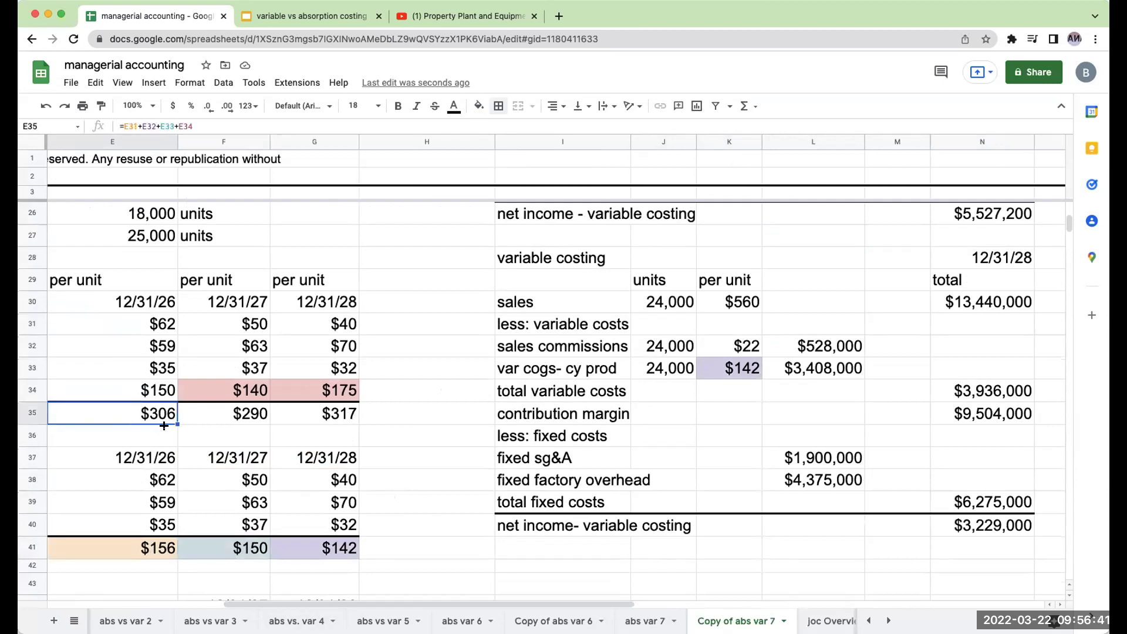
{"action": "scroll", "coordinate": [557, 370], "scroll_direction": "left", "scroll_amount": 5}
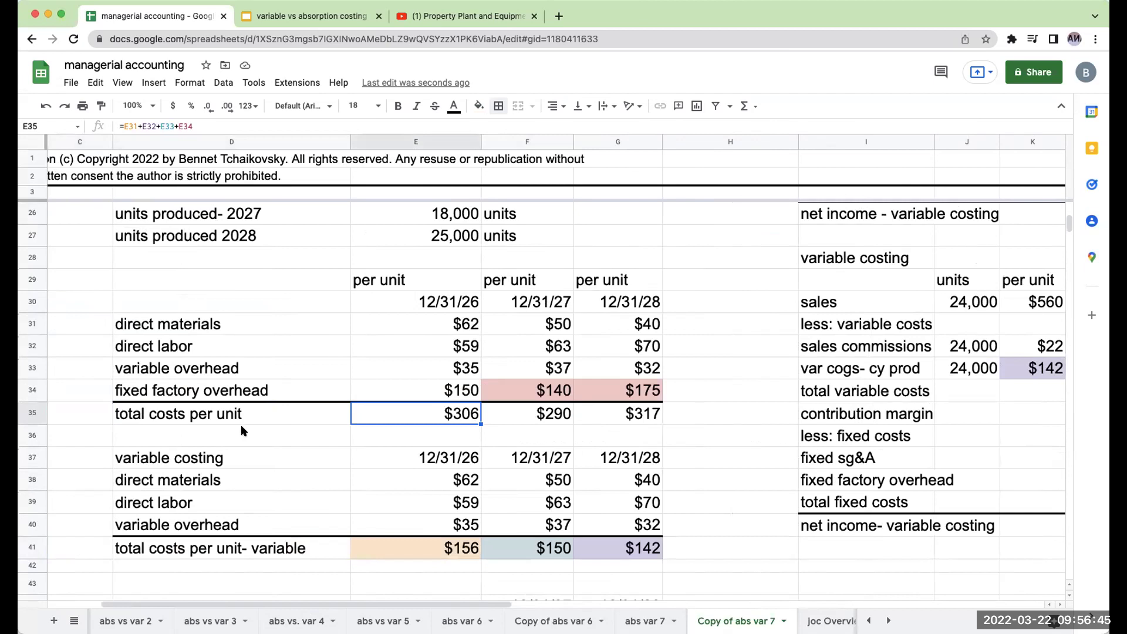
{"action": "key", "text": "Right"}
{"action": "key", "text": "Right"}
{"action": "key", "text": "Right"}
{"action": "key", "text": "Right"}
{"action": "key", "text": "Right"}
{"action": "key", "text": "Right"}
{"action": "key", "text": "Right"}
{"action": "key", "text": "Right"}
{"action": "key", "text": "Right"}
{"action": "key", "text": "Up"}
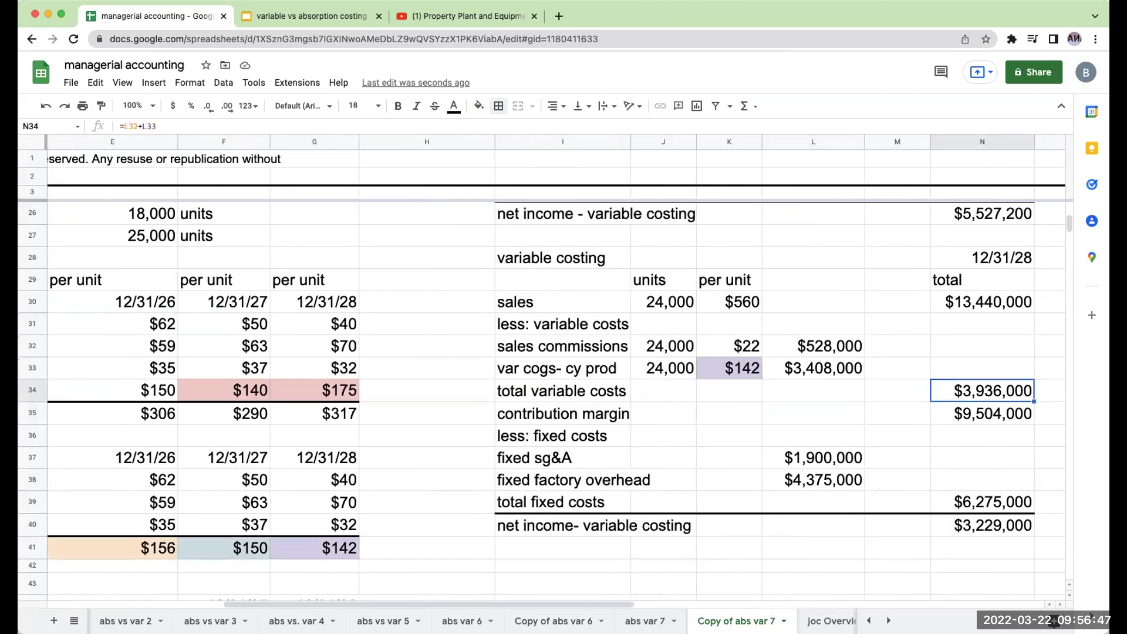
{"action": "scroll", "coordinate": [437, 382], "scroll_direction": "up", "scroll_amount": 7}
{"action": "left_click", "coordinate": [873, 366]}
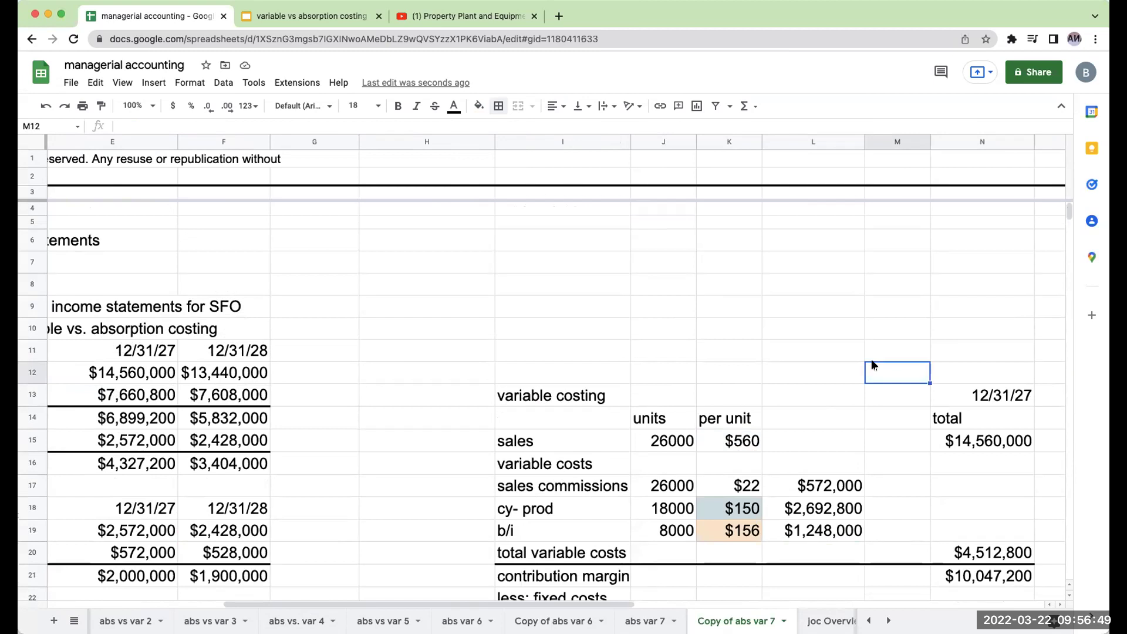
{"action": "key", "text": "Right"}
{"action": "key", "text": "Right"}
{"action": "key", "text": "Right"}
{"action": "key", "text": "Right"}
{"action": "key", "text": "Right"}
{"action": "key", "text": "Right"}
{"action": "scroll", "coordinate": [889, 356], "scroll_direction": "down", "scroll_amount": 3}
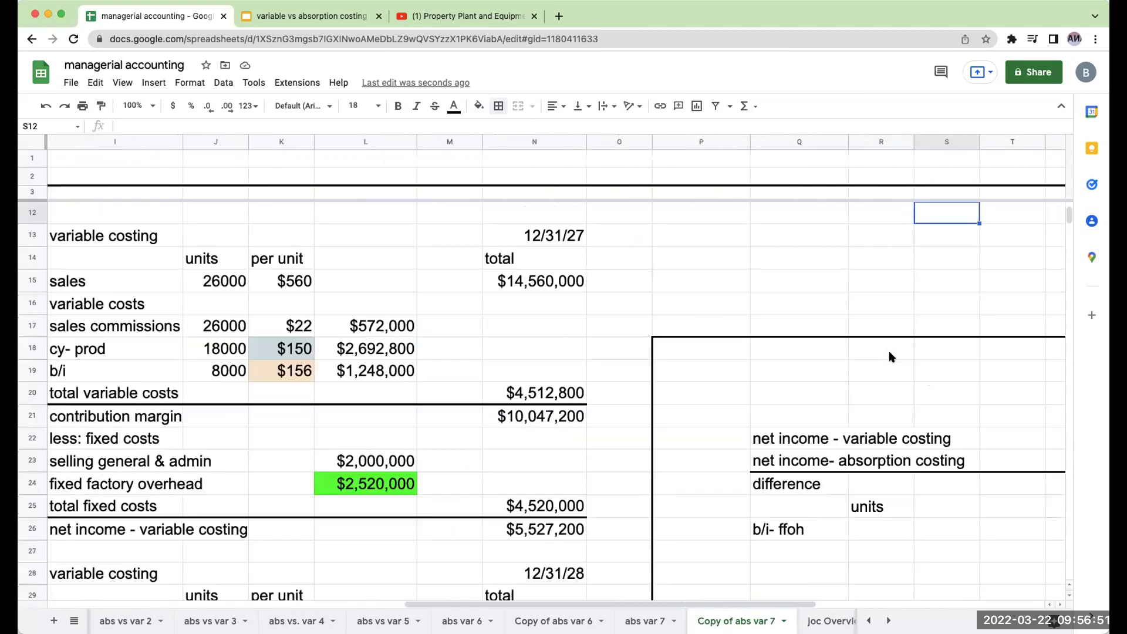
Step: Enter 8000 units in R26 and the heading 'per unit' in S25
{"action": "scroll", "coordinate": [888, 356], "scroll_direction": "down", "scroll_amount": 3}
{"action": "left_click", "coordinate": [892, 355]}
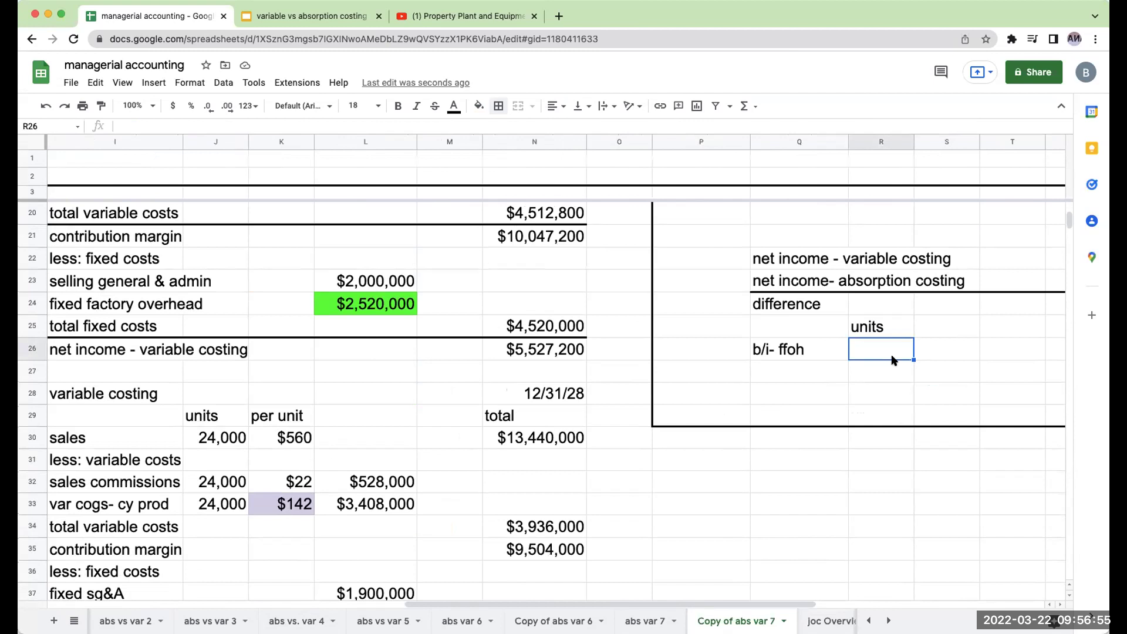
{"action": "type", "text": "8000"}
{"action": "key", "text": "Right"}
{"action": "key", "text": "Right"}
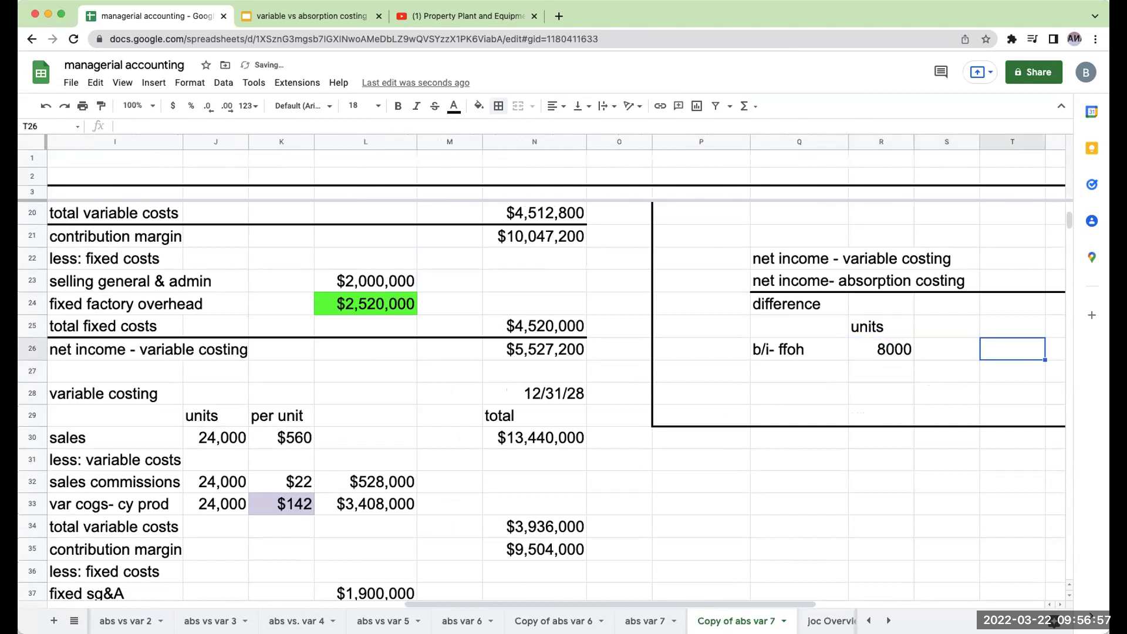
{"action": "key", "text": "Up"}
{"action": "key", "text": "Left"}
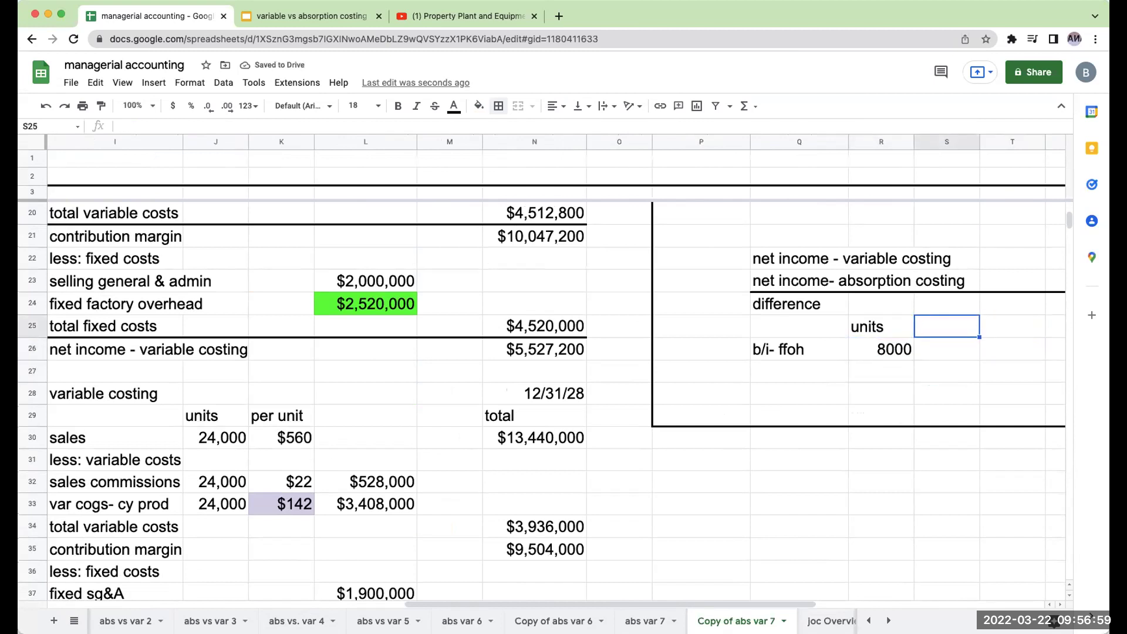
{"action": "type", "text": "per unit"}
{"action": "key", "text": "Return"}
Step: Link S26 to the $150 per-unit fixed overhead rate in E34
{"action": "type", "text": "+"}
{"action": "key", "text": "Left"}
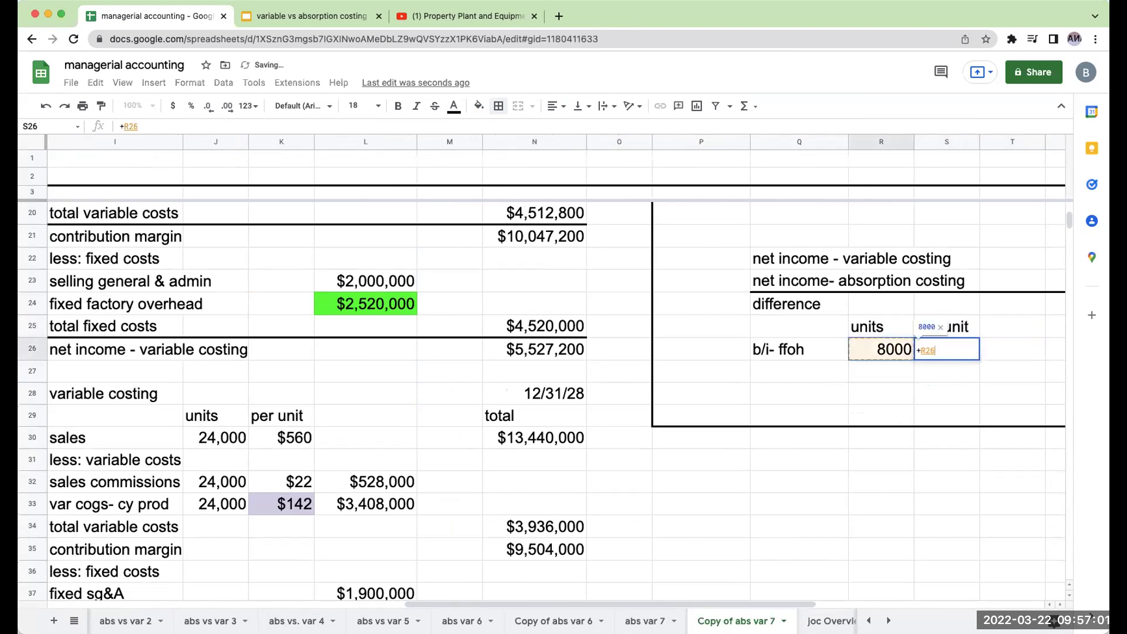
{"action": "key", "text": "Down"}
{"action": "key", "text": "Down"}
{"action": "key", "text": "Down"}
{"action": "key", "text": "Down"}
{"action": "key", "text": "Down"}
{"action": "key", "text": "Down"}
{"action": "key", "text": "Down"}
{"action": "key", "text": "Down"}
{"action": "key", "text": "Left"}
{"action": "key", "text": "Left"}
{"action": "key", "text": "Left"}
{"action": "key", "text": "Left"}
{"action": "key", "text": "Left"}
{"action": "key", "text": "Left"}
{"action": "key", "text": "Left"}
{"action": "key", "text": "Left"}
{"action": "key", "text": "Left"}
{"action": "key", "text": "Left"}
{"action": "key", "text": "Left"}
{"action": "key", "text": "Left"}
{"action": "key", "text": "Left"}
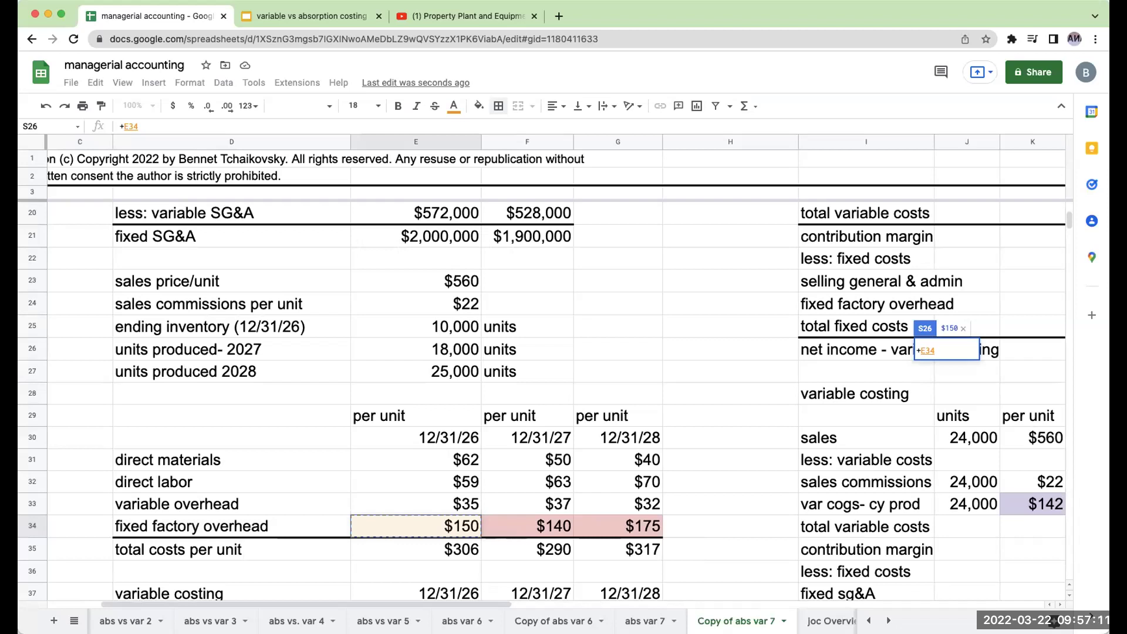
{"action": "key", "text": "Tab"}
{"action": "key", "text": "Tab"}
Step: Compute the row total =R26*S26 in U26, giving $1,200,000
{"action": "type", "text": "+"}
{"action": "key", "text": "Left"}
{"action": "key", "text": "Left"}
{"action": "key", "text": "Left"}
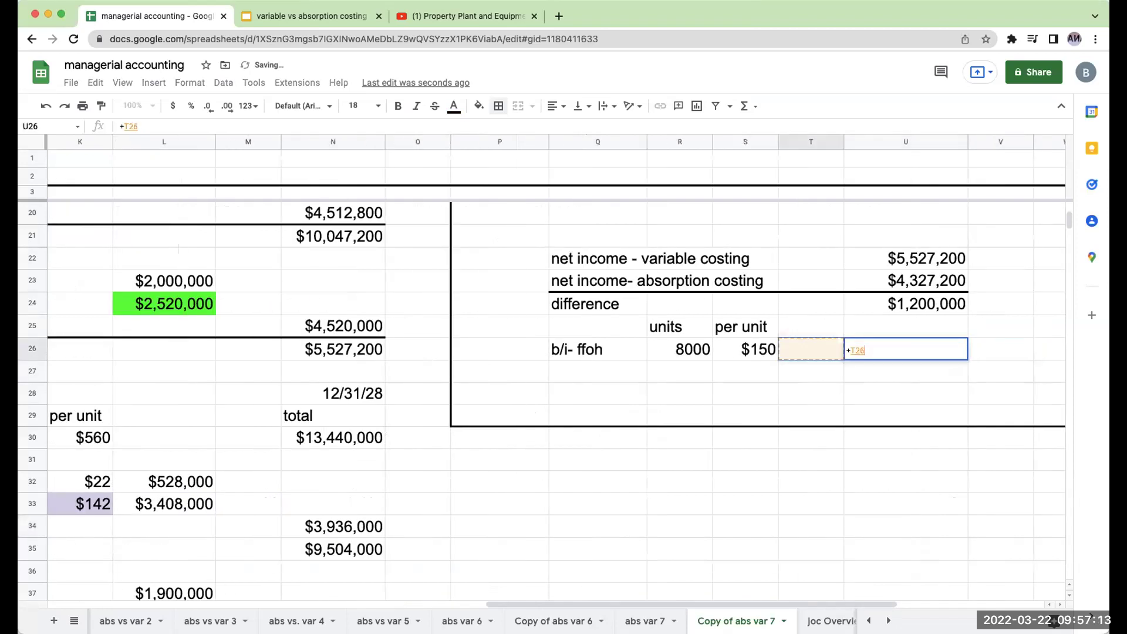
{"action": "key", "text": "Right"}
{"action": "key", "text": "Right"}
{"action": "key", "text": "Return"}
{"action": "key", "text": "Up"}
{"action": "type", "text": "+"}
{"action": "key", "text": "Left"}
{"action": "key", "text": "Left"}
{"action": "key", "text": "Left"}
{"action": "type", "text": "*"}
{"action": "key", "text": "Left"}
{"action": "key", "text": "Left"}
{"action": "key", "text": "Return"}
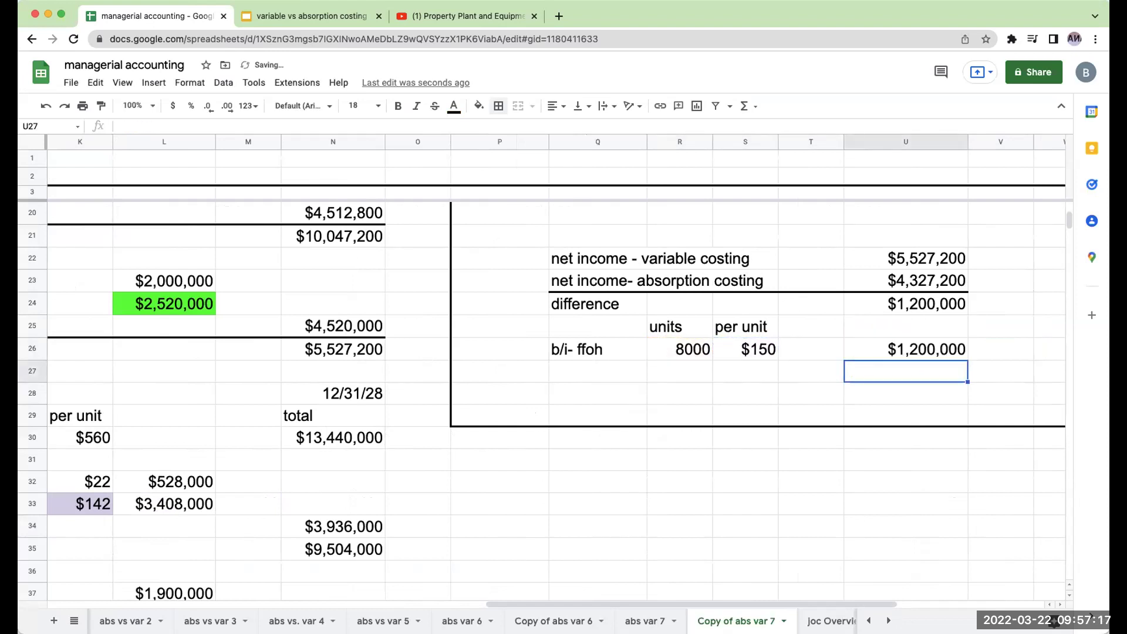
{"action": "key", "text": "Left"}
{"action": "key", "text": "Left"}
{"action": "key", "text": "Left"}
{"action": "key", "text": "Left"}
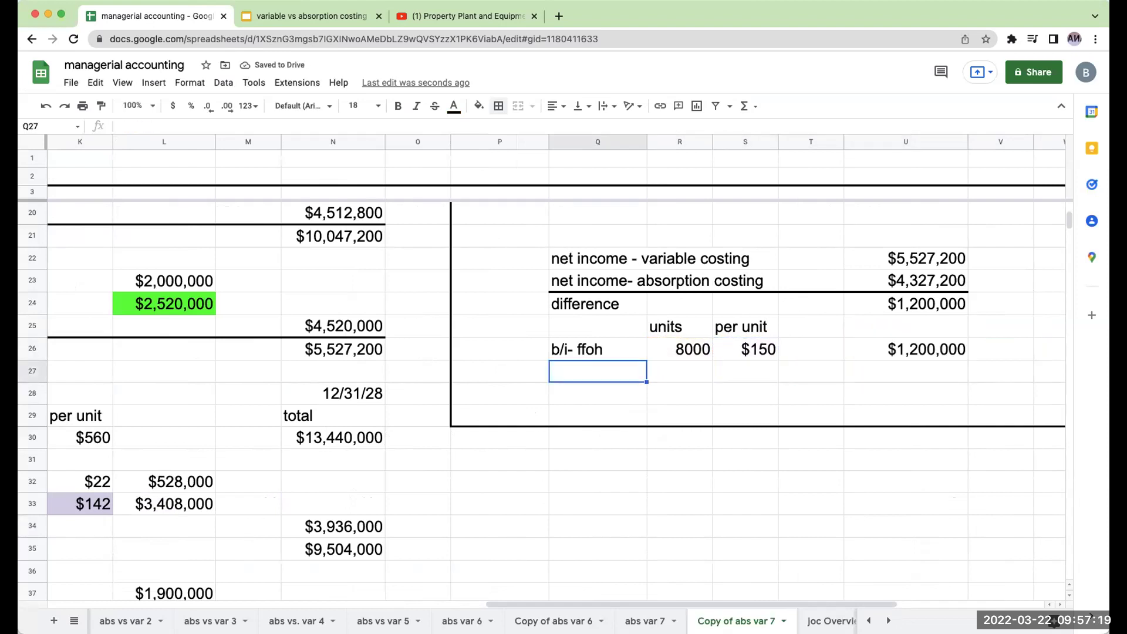
Step: Add an 'e/i- ffoh' row noting not applicable, since all 18,000 units were sold
{"action": "type", "text": "e/i- "}
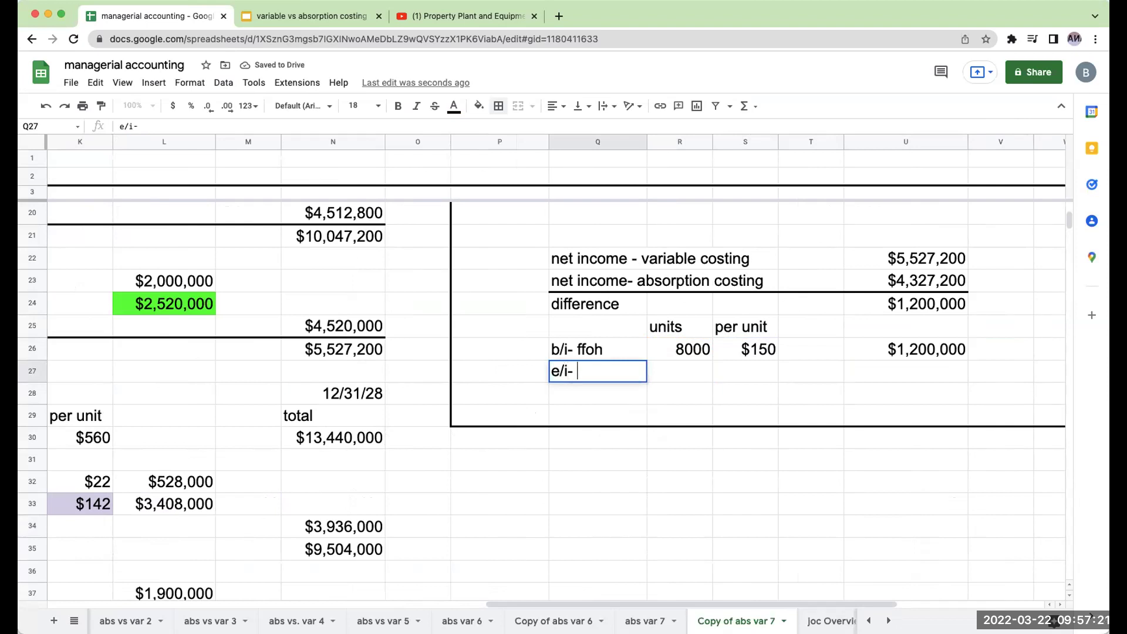
{"action": "type", "text": "ffoh"}
{"action": "key", "text": "Tab"}
{"action": "type", "text": "not"}
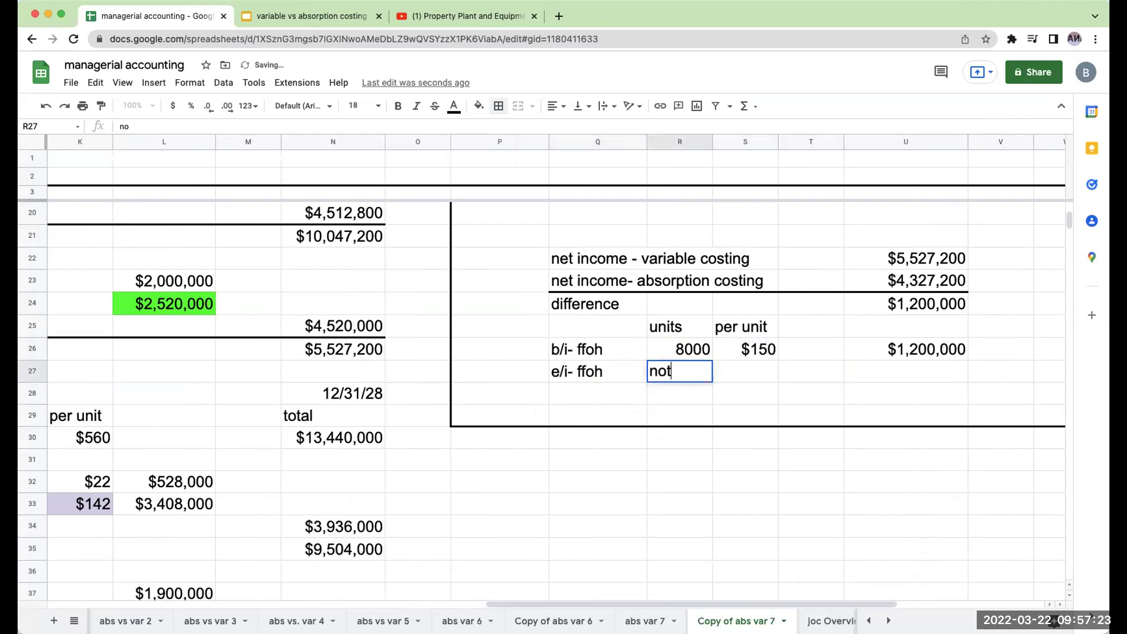
{"action": "type", "text": " applicable-"}
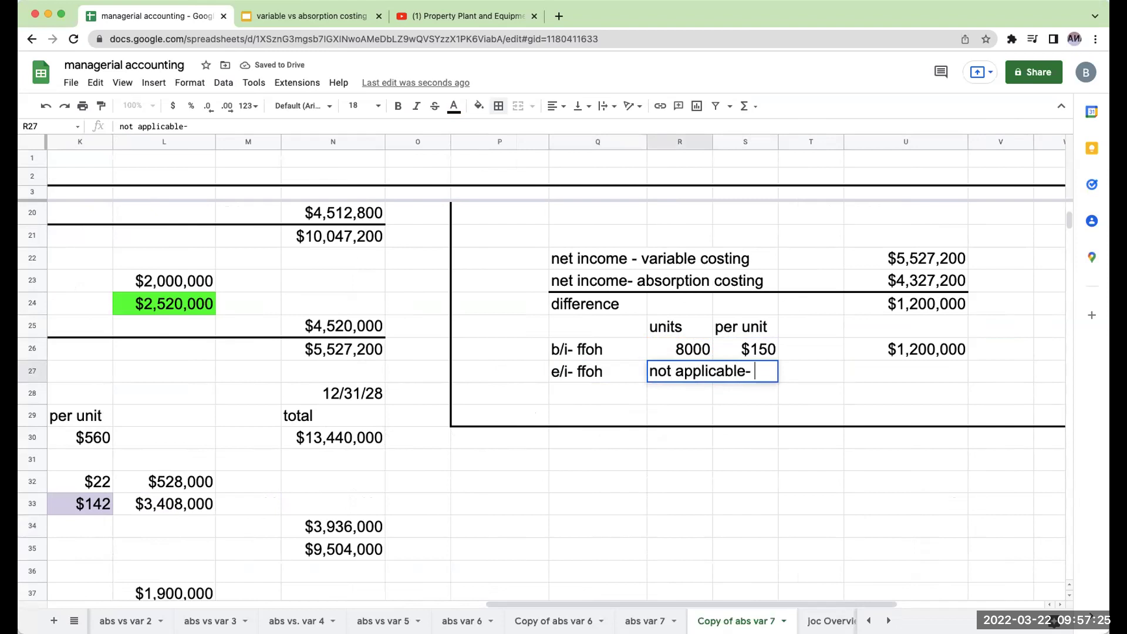
{"action": "type", "text": "ll t"}
{"action": "key", "text": "BackSpace"}
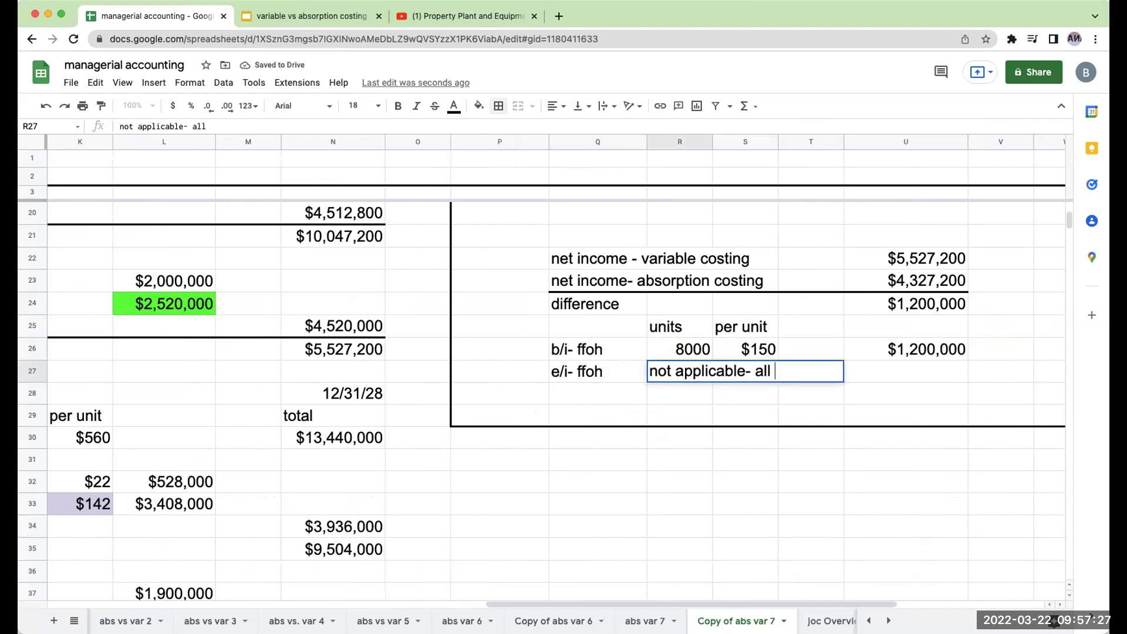
{"action": "type", "text": "18,000 units were sold "}
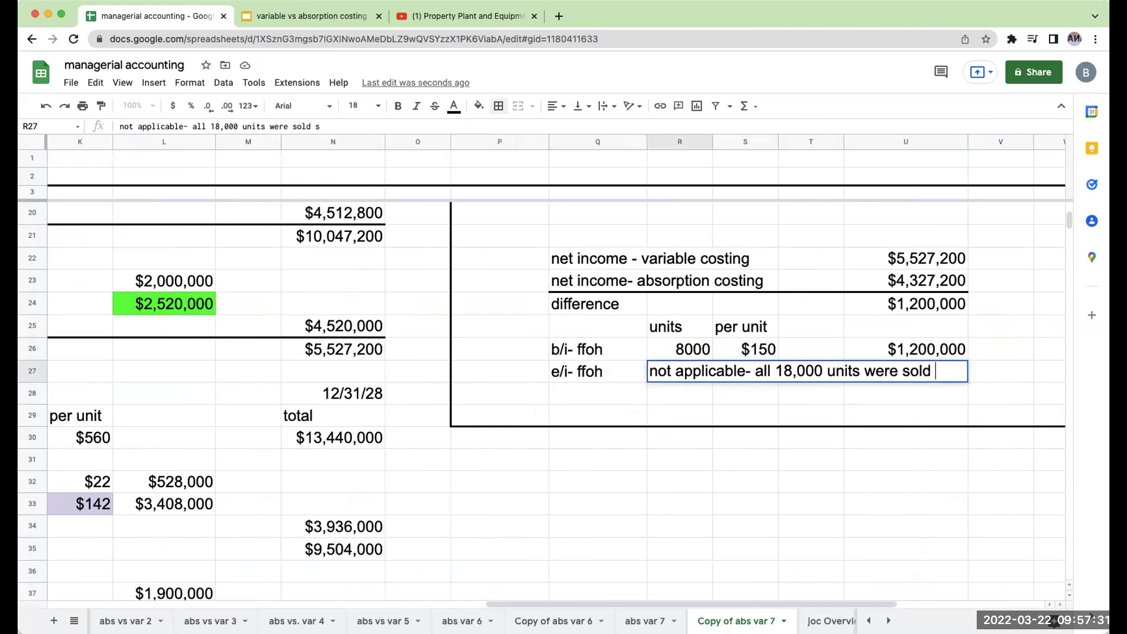
{"action": "type", "text": "during teh "}
{"action": "type", "text": "h period"}
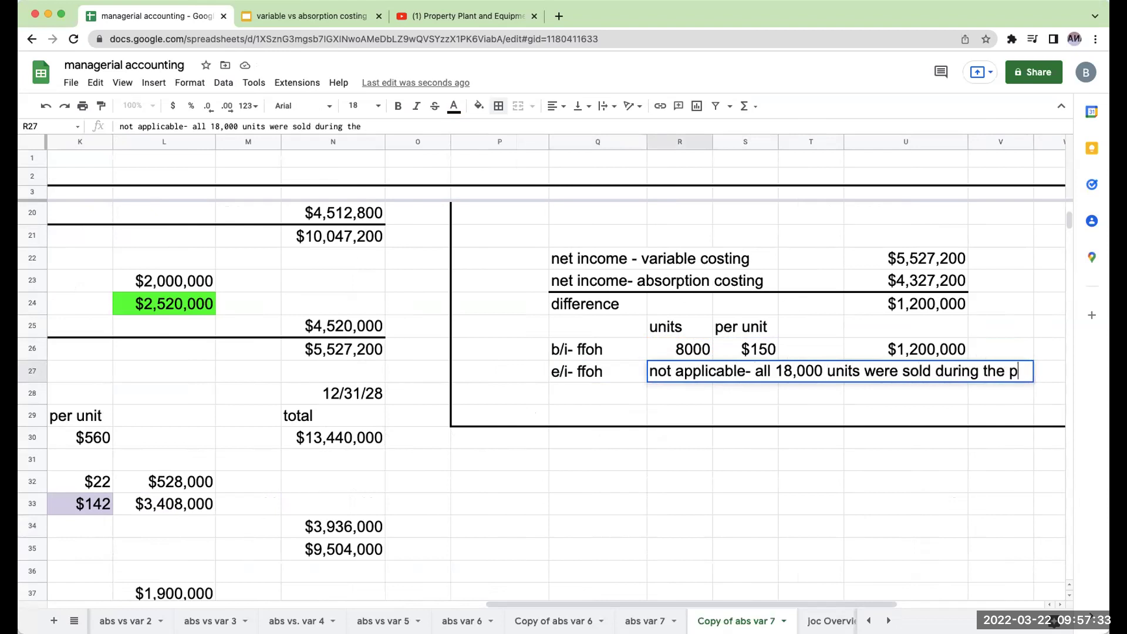
{"action": "key", "text": "Return"}
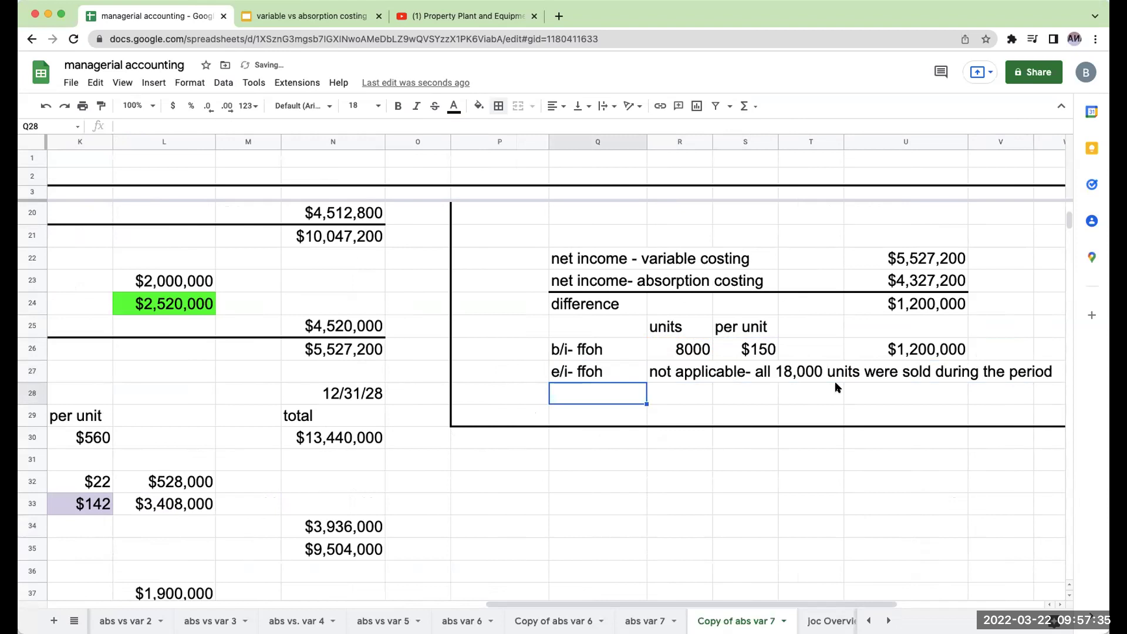
Step: Enter the 2028 section heading in U31
{"action": "scroll", "coordinate": [777, 369], "scroll_direction": "up", "scroll_amount": 3}
{"action": "left_click", "coordinate": [935, 547]}
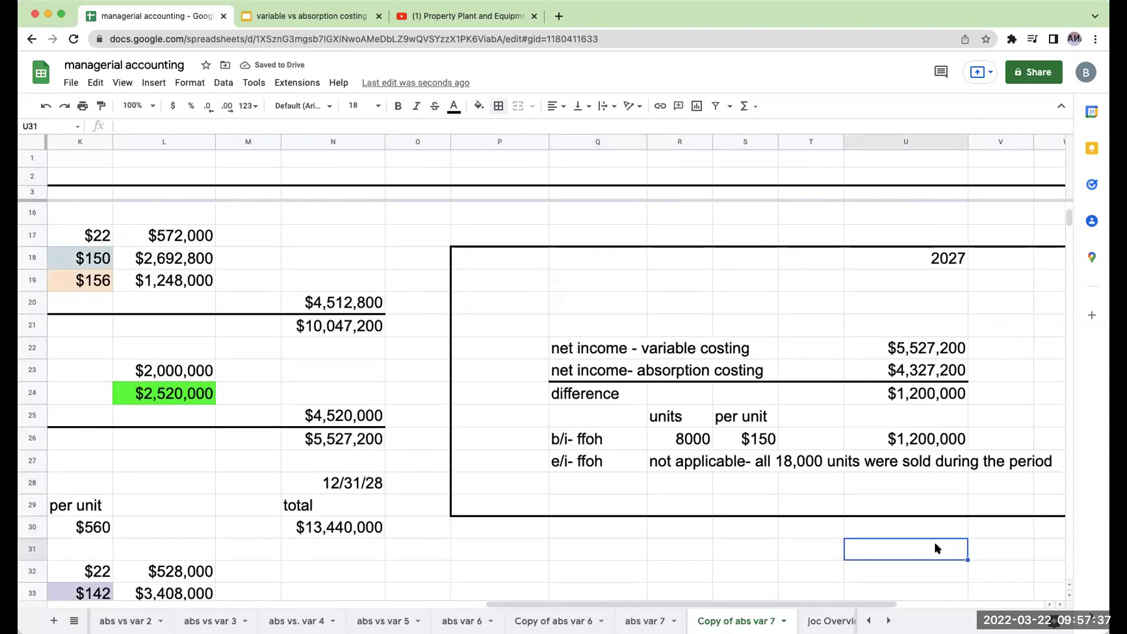
{"action": "type", "text": "2028"}
{"action": "key", "text": "Return"}
{"action": "key", "text": "Left"}
{"action": "key", "text": "Left"}
{"action": "key", "text": "Left"}
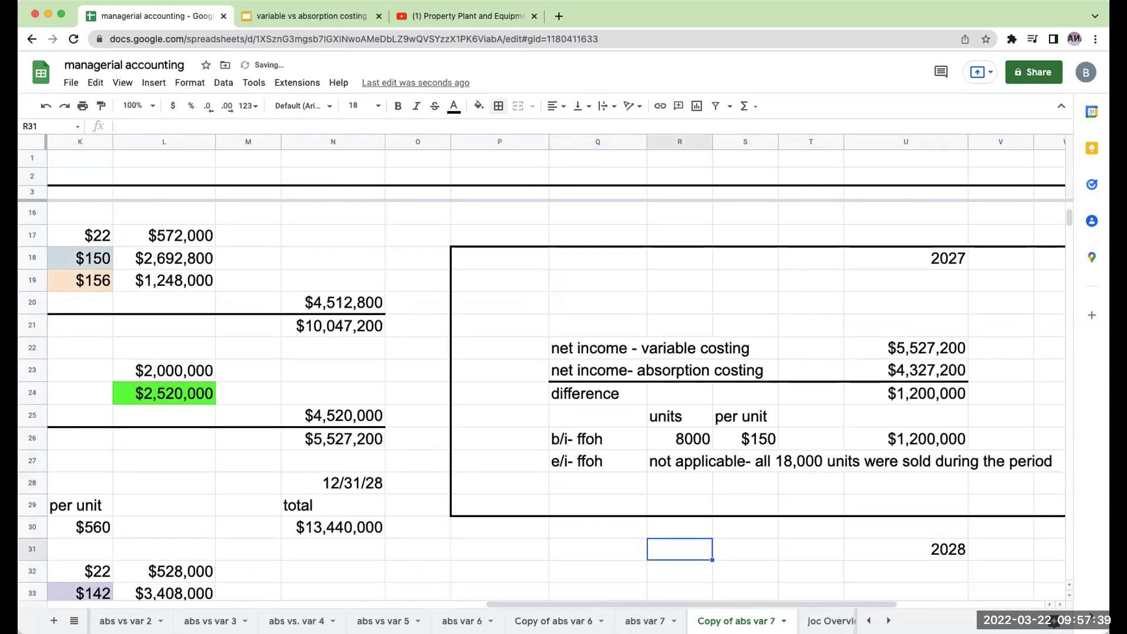
Step: Link the variable-costing and absorption-costing net income labels under the 2028 heading
{"action": "key", "text": "Down"}
{"action": "left_click", "coordinate": [598, 548]}
{"action": "type", "text": "+"}
{"action": "key", "text": "Up"}
{"action": "key", "text": "Up"}
{"action": "key", "text": "Up"}
{"action": "key", "text": "Up"}
{"action": "key", "text": "Up"}
{"action": "key", "text": "Up"}
{"action": "key", "text": "Up"}
{"action": "key", "text": "Up"}
{"action": "key", "text": "Up"}
{"action": "key", "text": "Up"}
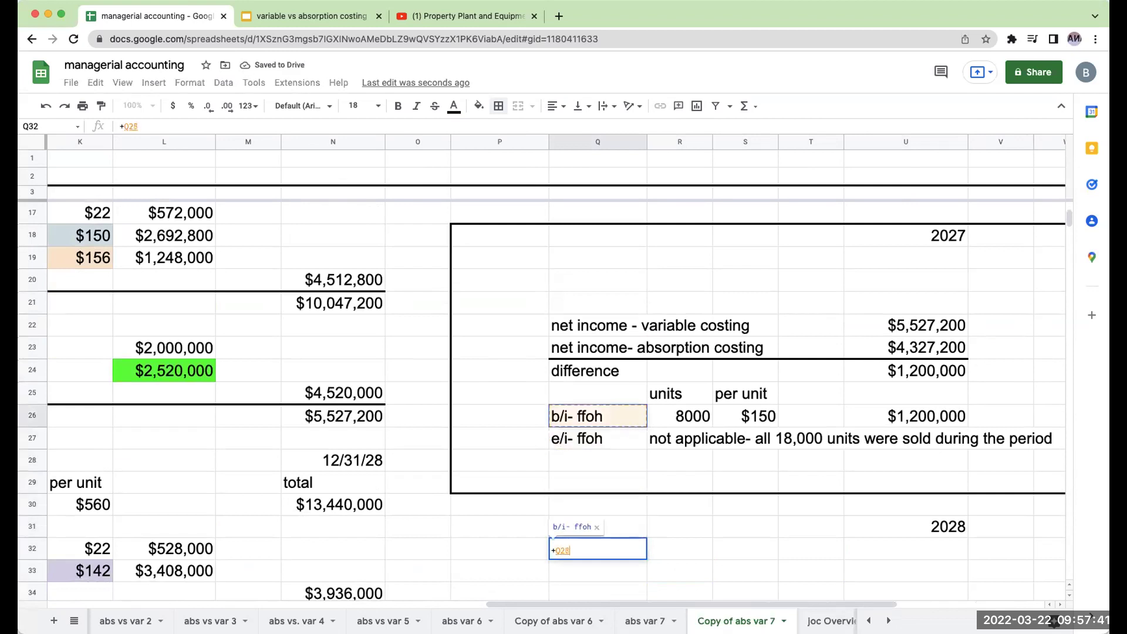
{"action": "key", "text": "Return"}
{"action": "type", "text": "+"}
{"action": "key", "text": "Up"}
{"action": "key", "text": "Up"}
{"action": "key", "text": "Up"}
{"action": "key", "text": "Up"}
{"action": "key", "text": "Up"}
{"action": "key", "text": "Up"}
{"action": "key", "text": "Up"}
{"action": "key", "text": "Up"}
{"action": "key", "text": "Up"}
{"action": "key", "text": "Up"}
{"action": "key", "text": "Return"}
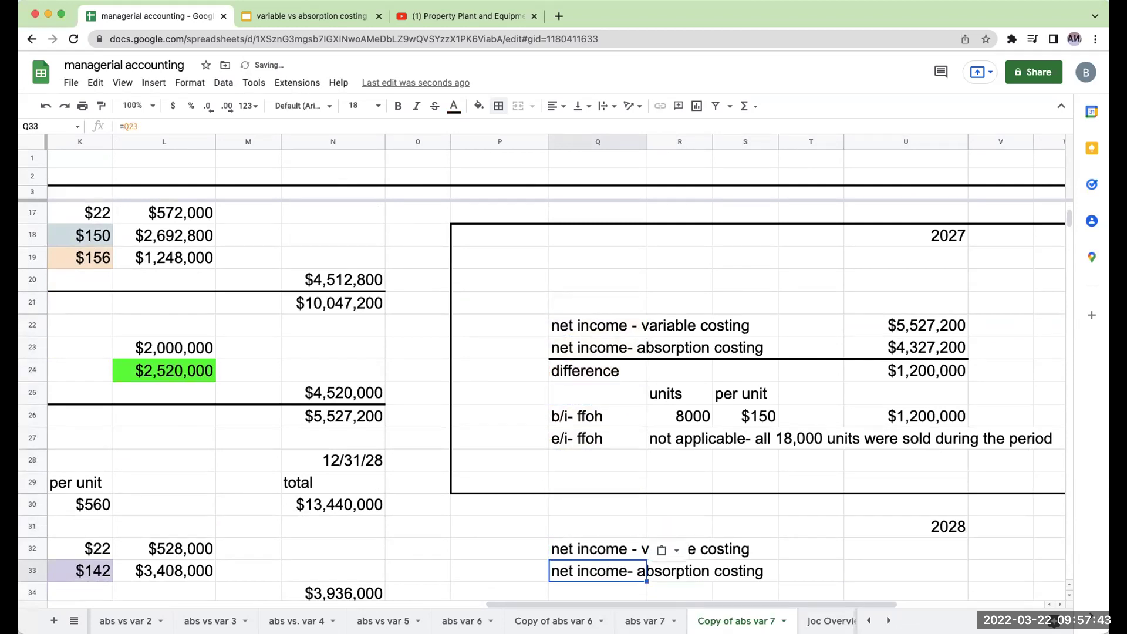
Step: Pull in the 2028 amounts: $3,229,000 variable-costing and $3,404,000 absorption-costing net income
{"action": "left_click", "coordinate": [745, 549]}
{"action": "key", "text": "Right"}
{"action": "key", "text": "Right"}
{"action": "type", "text": "+"}
{"action": "key", "text": "Left"}
{"action": "key", "text": "Left"}
{"action": "key", "text": "Left"}
{"action": "key", "text": "Left"}
{"action": "key", "text": "Left"}
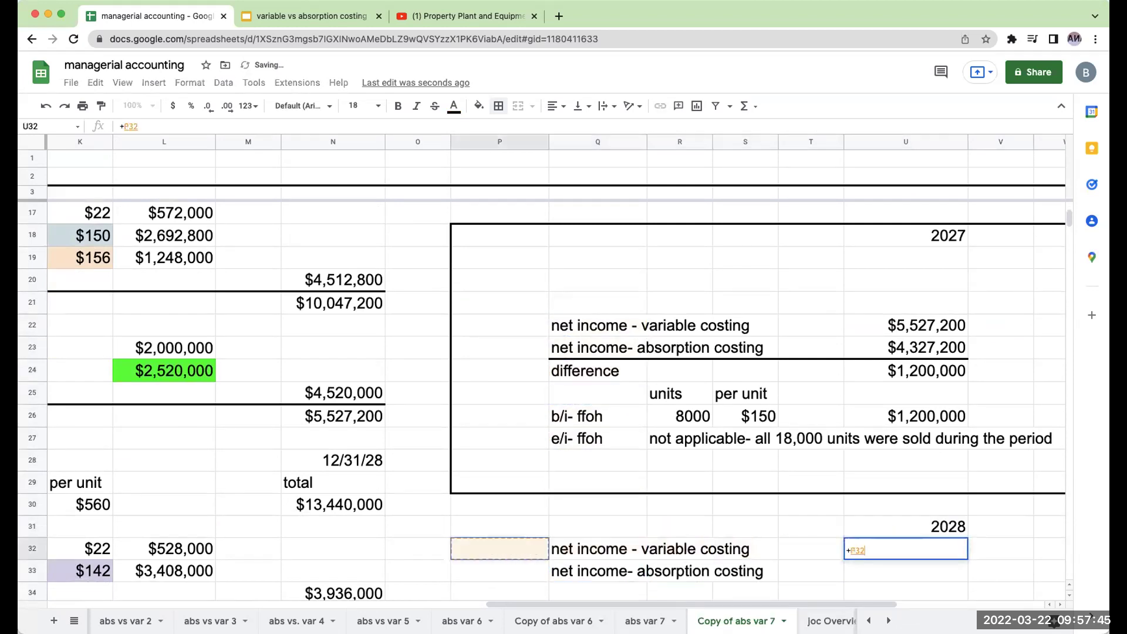
{"action": "key", "text": "Down"}
{"action": "key", "text": "Down"}
{"action": "key", "text": "Down"}
{"action": "key", "text": "Down"}
{"action": "key", "text": "Down"}
{"action": "key", "text": "Down"}
{"action": "key", "text": "Down"}
{"action": "key", "text": "Down"}
{"action": "key", "text": "Down"}
{"action": "key", "text": "Up"}
{"action": "key", "text": "Left"}
{"action": "key", "text": "Left"}
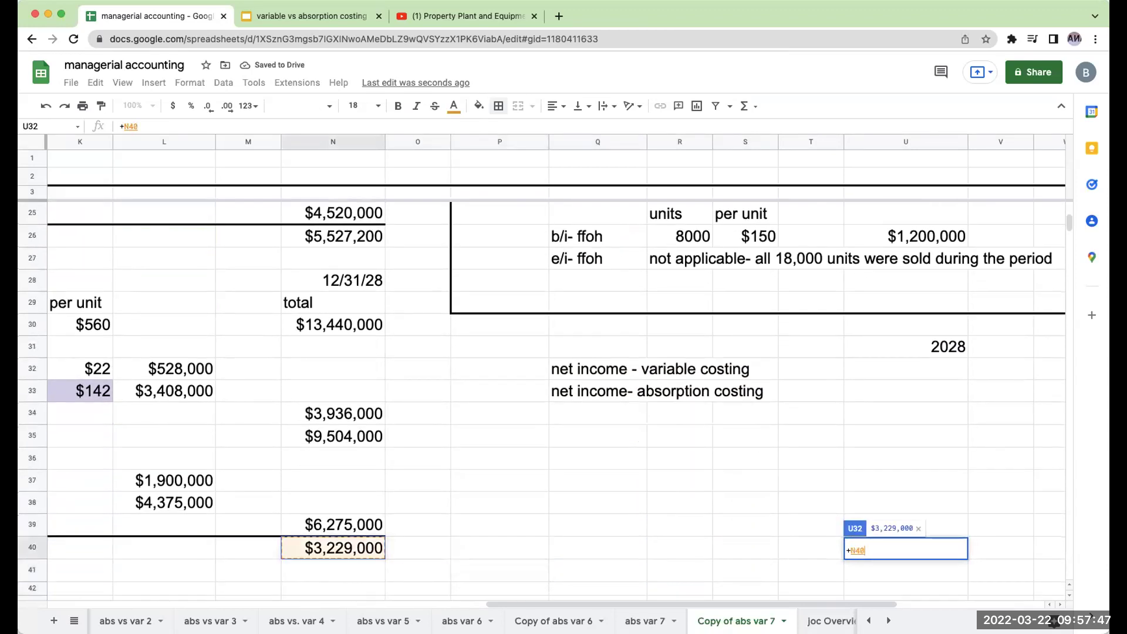
{"action": "key", "text": "Return"}
{"action": "type", "text": "+"}
{"action": "key", "text": "Left"}
{"action": "key", "text": "Left"}
{"action": "key", "text": "Left"}
{"action": "key", "text": "Left"}
{"action": "key", "text": "Left"}
{"action": "key", "text": "Left"}
{"action": "key", "text": "Left"}
{"action": "key", "text": "Left"}
{"action": "key", "text": "Left"}
{"action": "key", "text": "Left"}
{"action": "key", "text": "Left"}
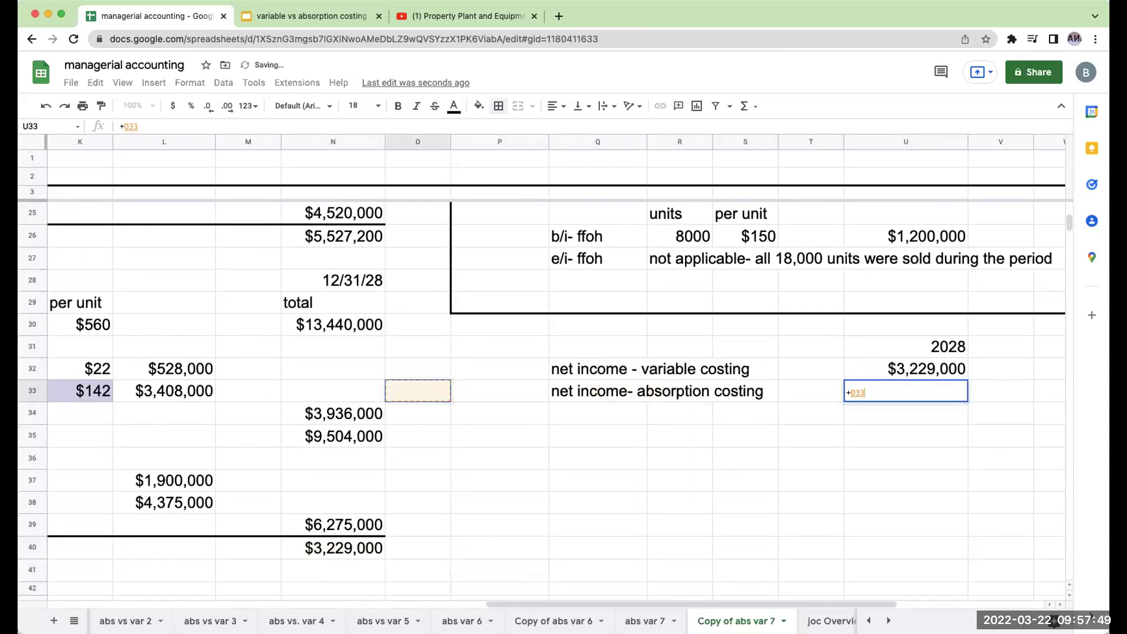
{"action": "key", "text": "Left"}
{"action": "key", "text": "Left"}
{"action": "key", "text": "Left"}
{"action": "key", "text": "Left"}
{"action": "key", "text": "Left"}
{"action": "key", "text": "Up"}
{"action": "key", "text": "Up"}
{"action": "key", "text": "Up"}
{"action": "key", "text": "Up"}
{"action": "key", "text": "Up"}
{"action": "key", "text": "Up"}
{"action": "key", "text": "Up"}
{"action": "key", "text": "Up"}
{"action": "key", "text": "Up"}
{"action": "key", "text": "Up"}
{"action": "key", "text": "Up"}
{"action": "key", "text": "Up"}
{"action": "key", "text": "Up"}
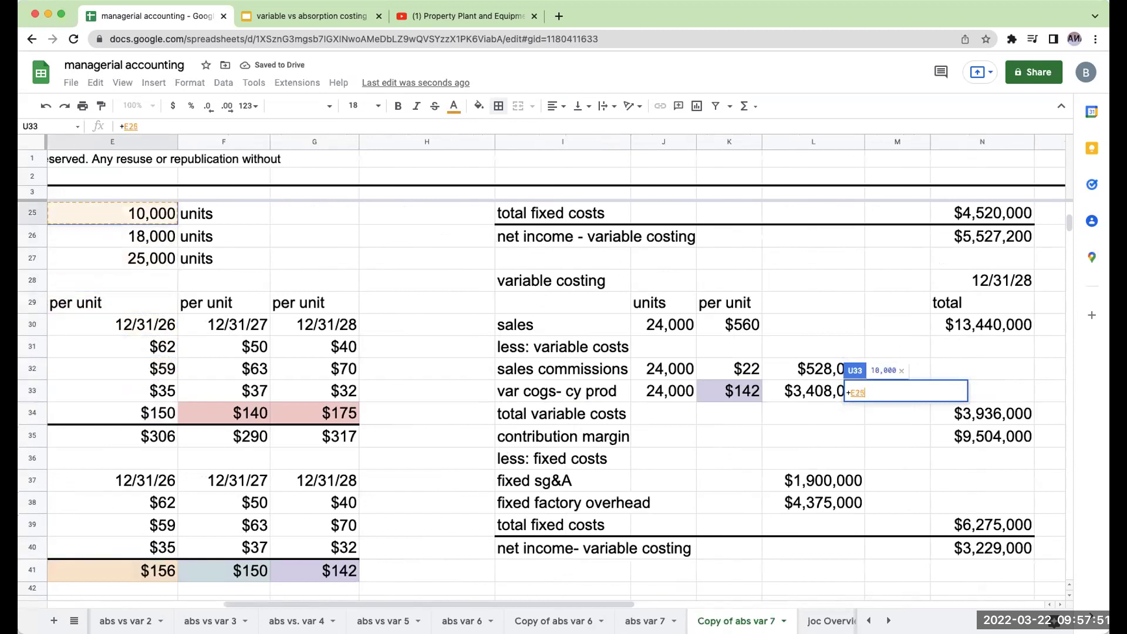
{"action": "key", "text": "Up"}
{"action": "key", "text": "Up"}
{"action": "key", "text": "Up"}
{"action": "key", "text": "Up"}
{"action": "key", "text": "Up"}
{"action": "key", "text": "Up"}
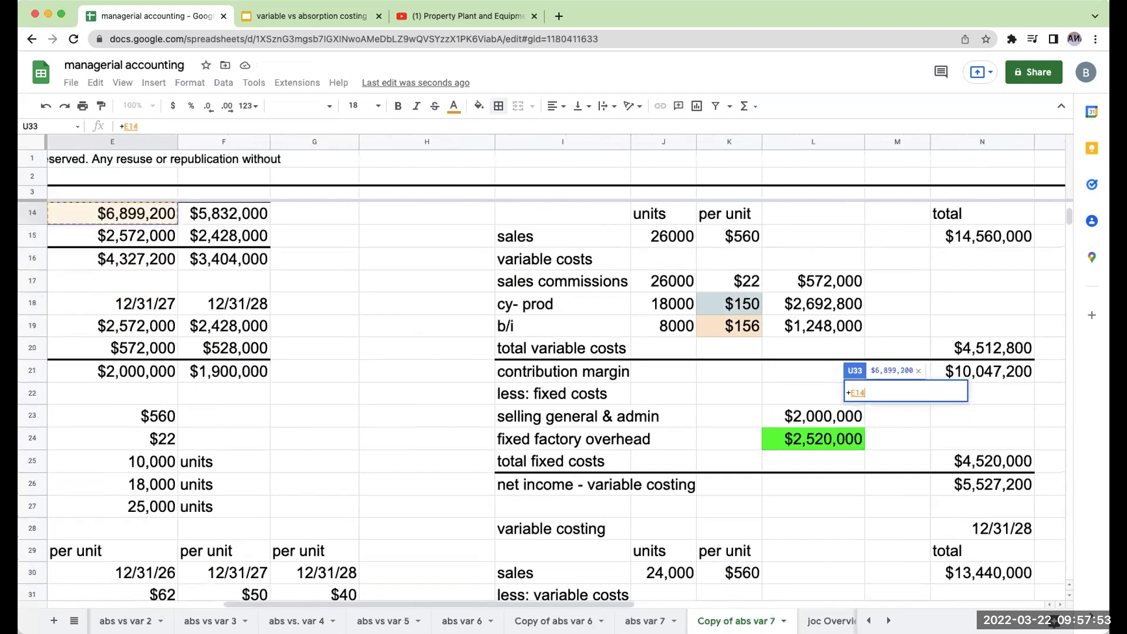
{"action": "key", "text": "Right"}
{"action": "key", "text": "Down"}
{"action": "key", "text": "Down"}
{"action": "key", "text": "Return"}
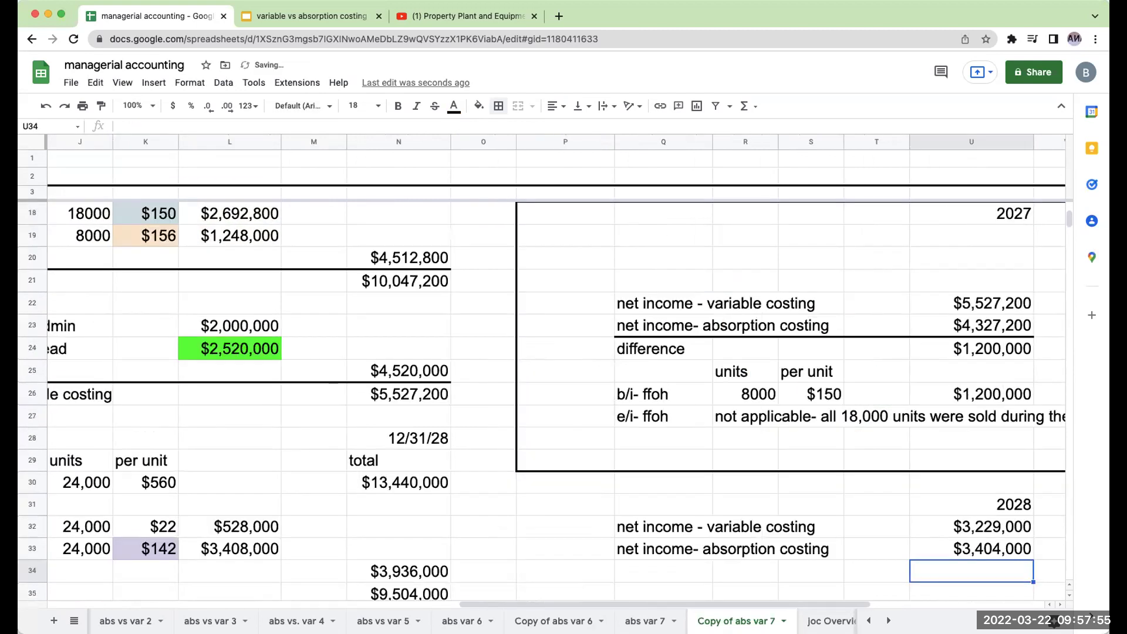
{"action": "key", "text": "Left"}
{"action": "key", "text": "Left"}
{"action": "key", "text": "Left"}
{"action": "key", "text": "Left"}
Step: Label a 'difference' row and subtract absorption from variable net income, giving -$175,000
{"action": "type", "text": "d"}
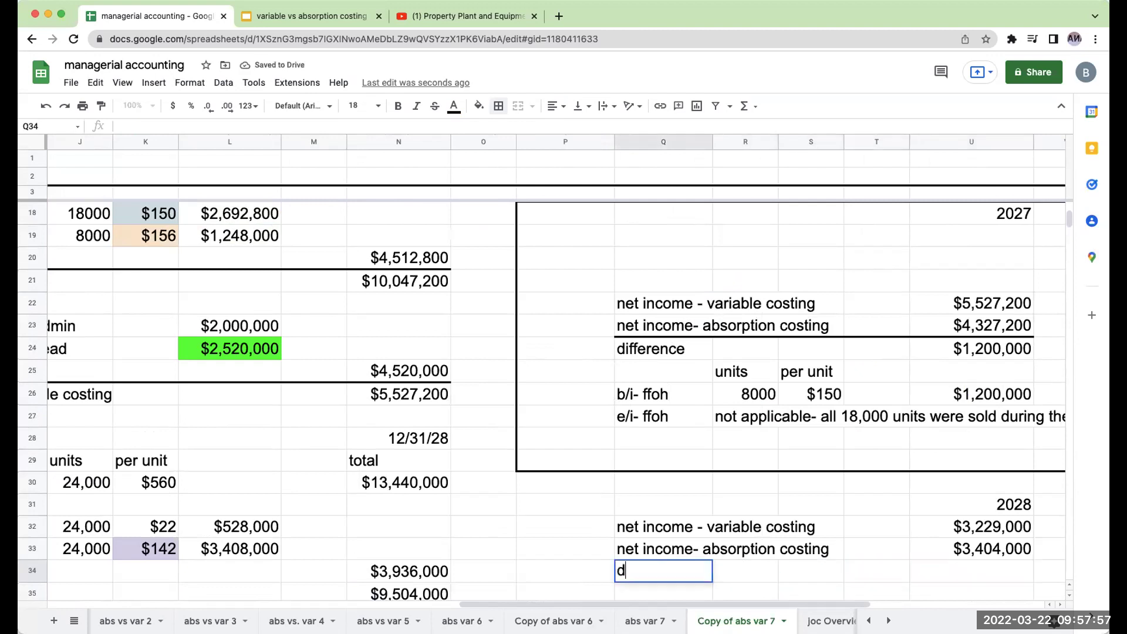
{"action": "type", "text": "ifference"}
{"action": "key", "text": "Return"}
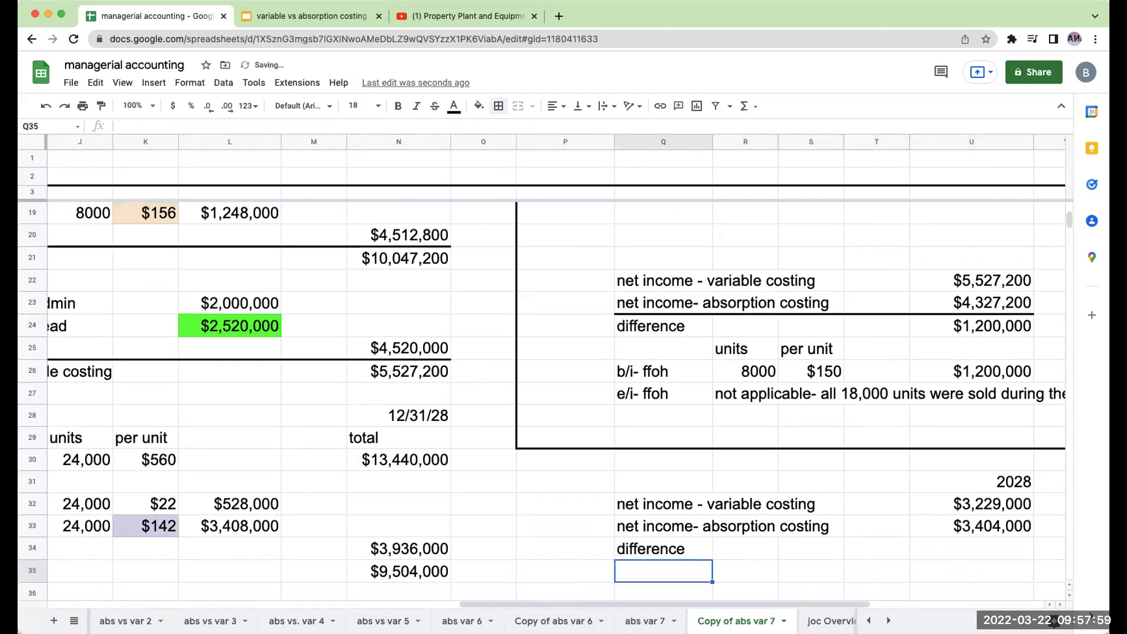
{"action": "key", "text": "Up"}
{"action": "key", "text": "Right"}
{"action": "key", "text": "Right"}
{"action": "key", "text": "Right"}
{"action": "key", "text": "Right"}
{"action": "type", "text": "+"}
{"action": "key", "text": "Up"}
{"action": "key", "text": "Up"}
{"action": "type", "text": "-"}
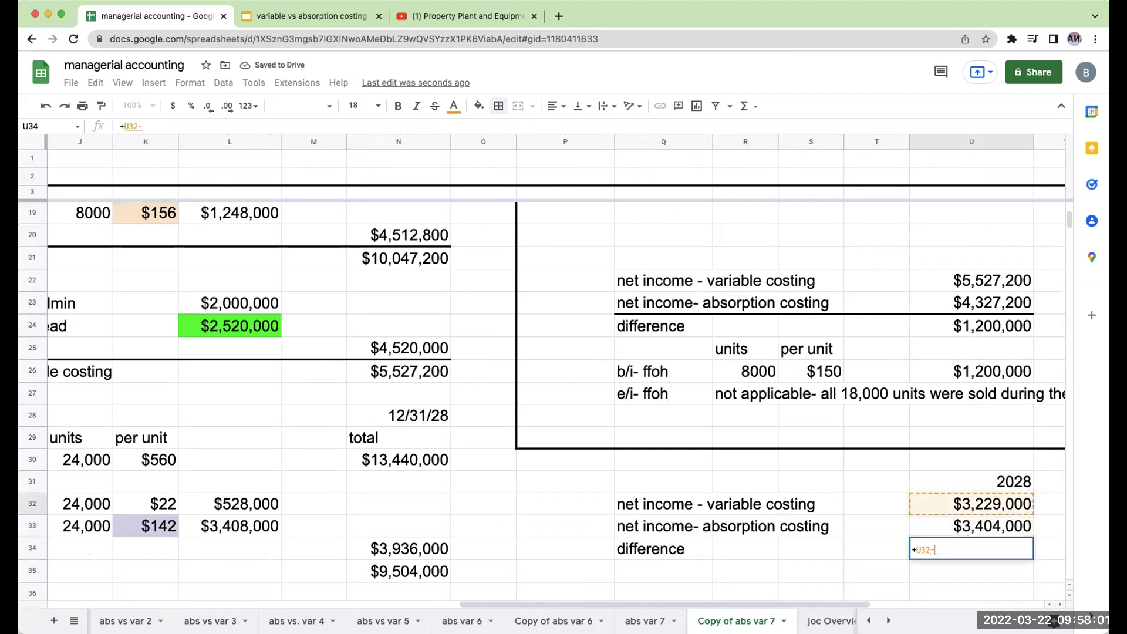
{"action": "key", "text": "Up"}
{"action": "key", "text": "Return"}
{"action": "key", "text": "Up"}
{"action": "key", "text": "Up"}
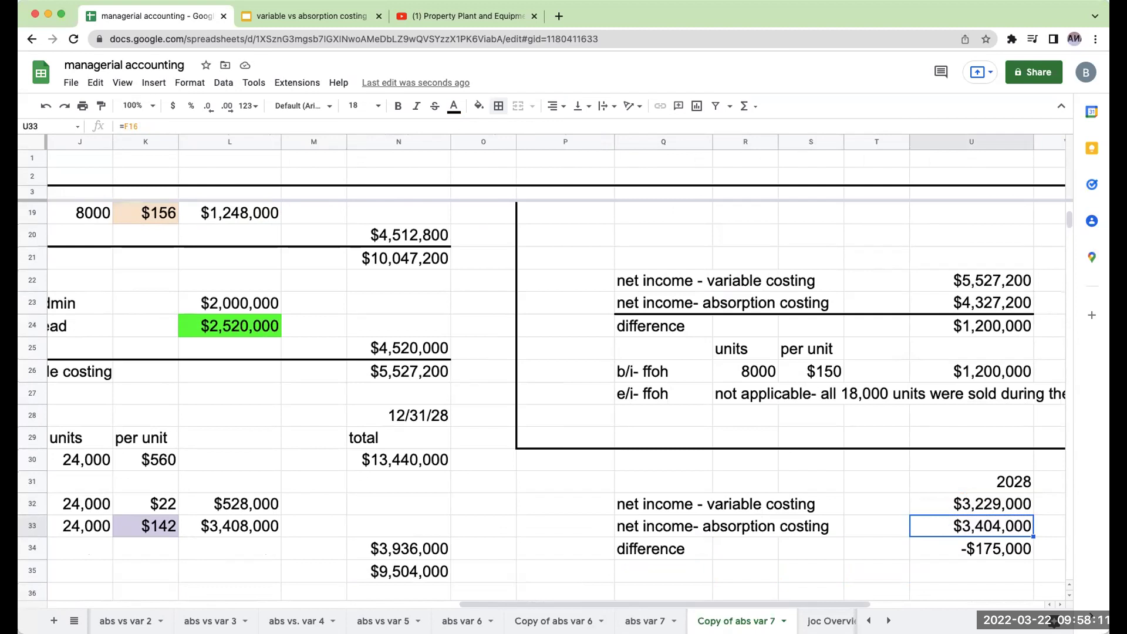
{"action": "key", "text": "Down"}
{"action": "key", "text": "Down"}
{"action": "key", "text": "Down"}
{"action": "key", "text": "Left"}
{"action": "key", "text": "Left"}
{"action": "key", "text": "Left"}
{"action": "key", "text": "Left"}
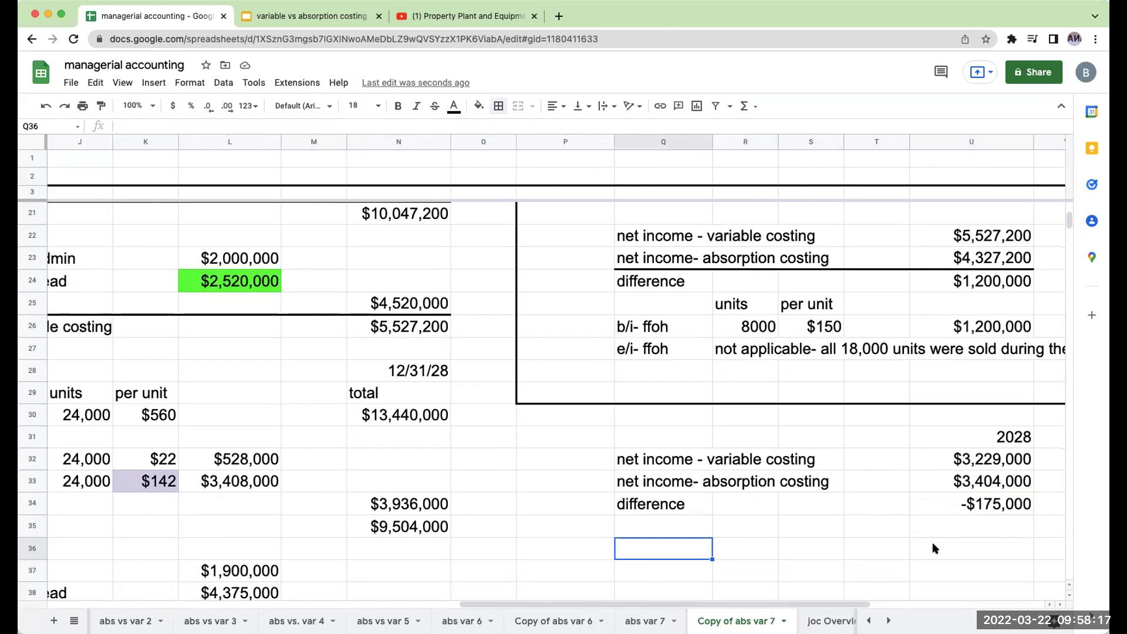
Step: Check the 2028 unit figures: 25,000 units produced and 24,000 units sold
{"action": "left_click_drag", "start_coordinate": [650, 604], "coordinate": [472, 604]}
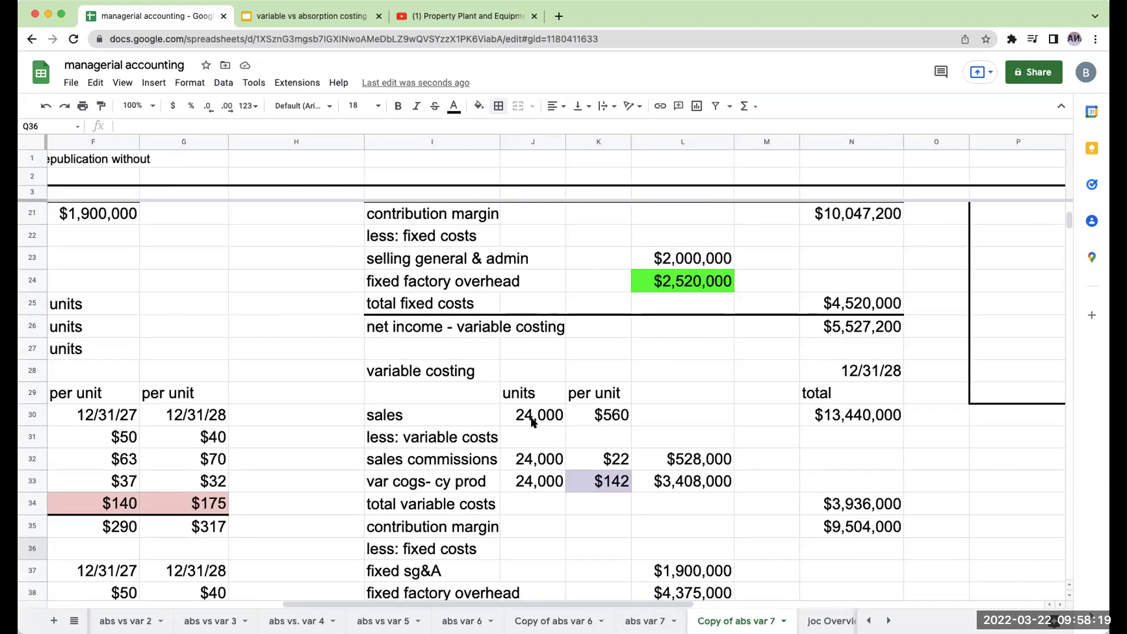
{"action": "left_click", "coordinate": [533, 417]}
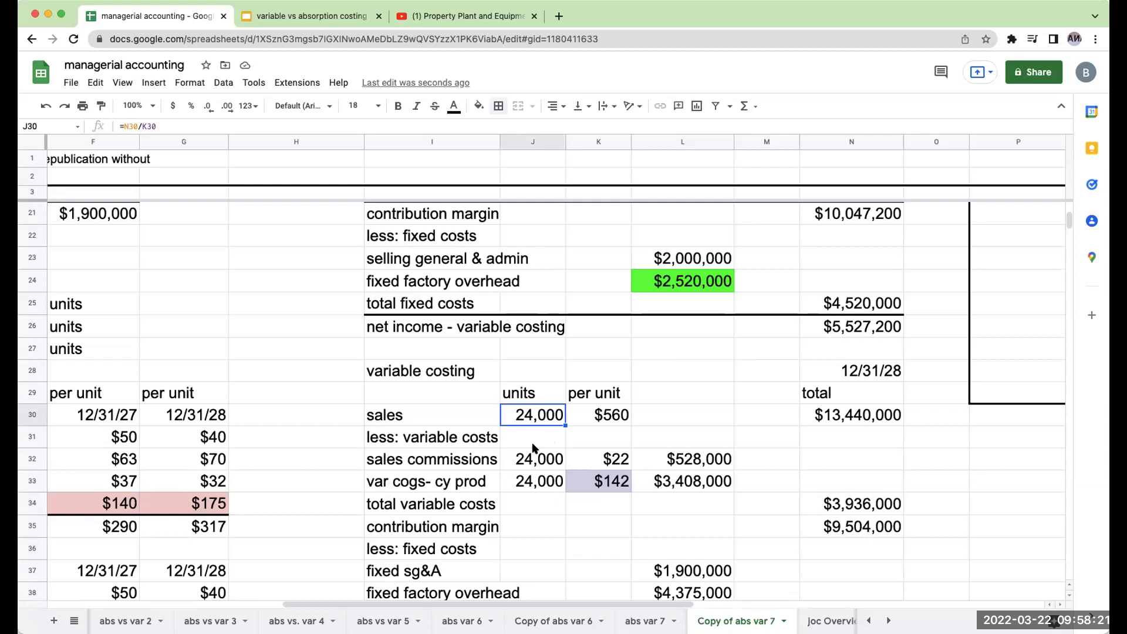
{"action": "left_click_drag", "start_coordinate": [510, 603], "coordinate": [331, 603]}
{"action": "scroll", "coordinate": [522, 450], "scroll_direction": "down", "scroll_amount": 2}
{"action": "scroll", "coordinate": [524, 456], "scroll_direction": "down", "scroll_amount": 4}
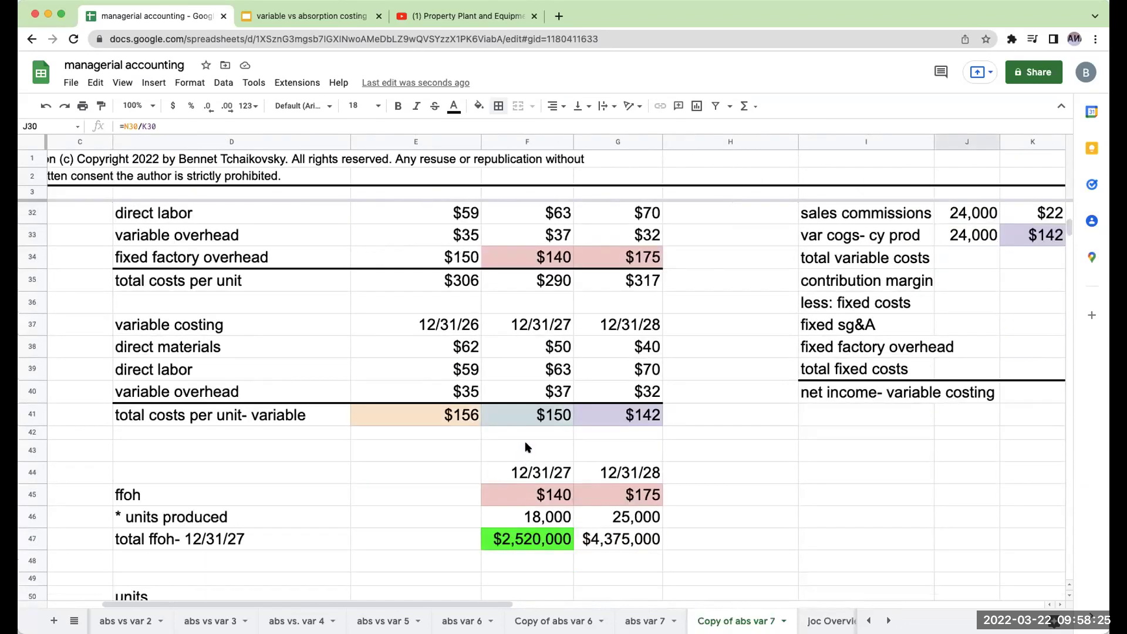
{"action": "scroll", "coordinate": [611, 432], "scroll_direction": "up", "scroll_amount": 9}
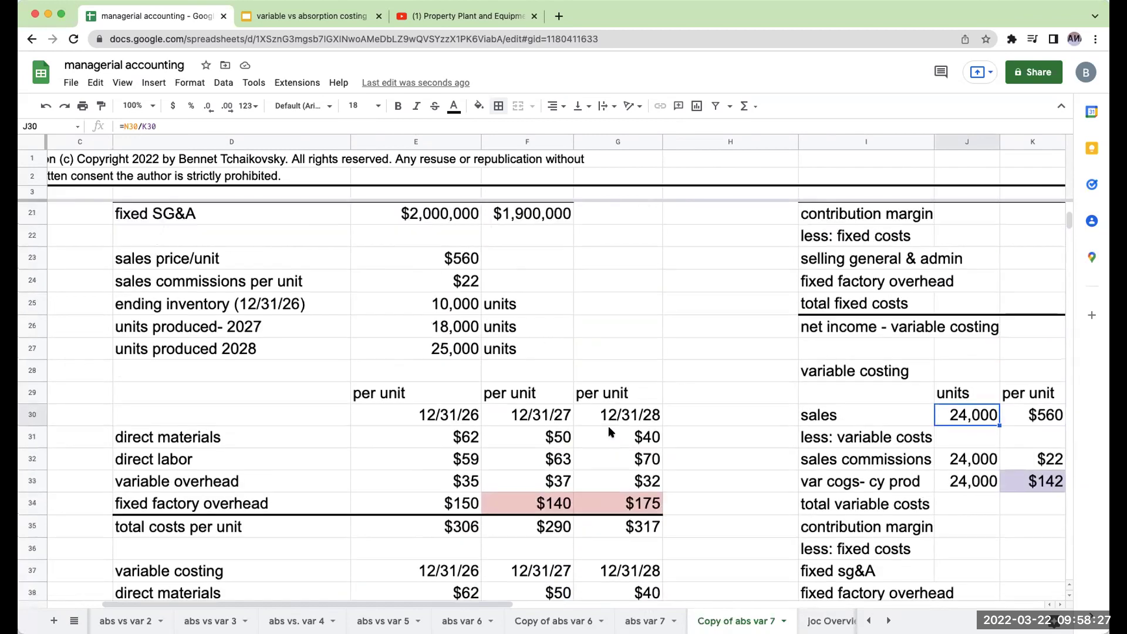
{"action": "left_click", "coordinate": [440, 459]}
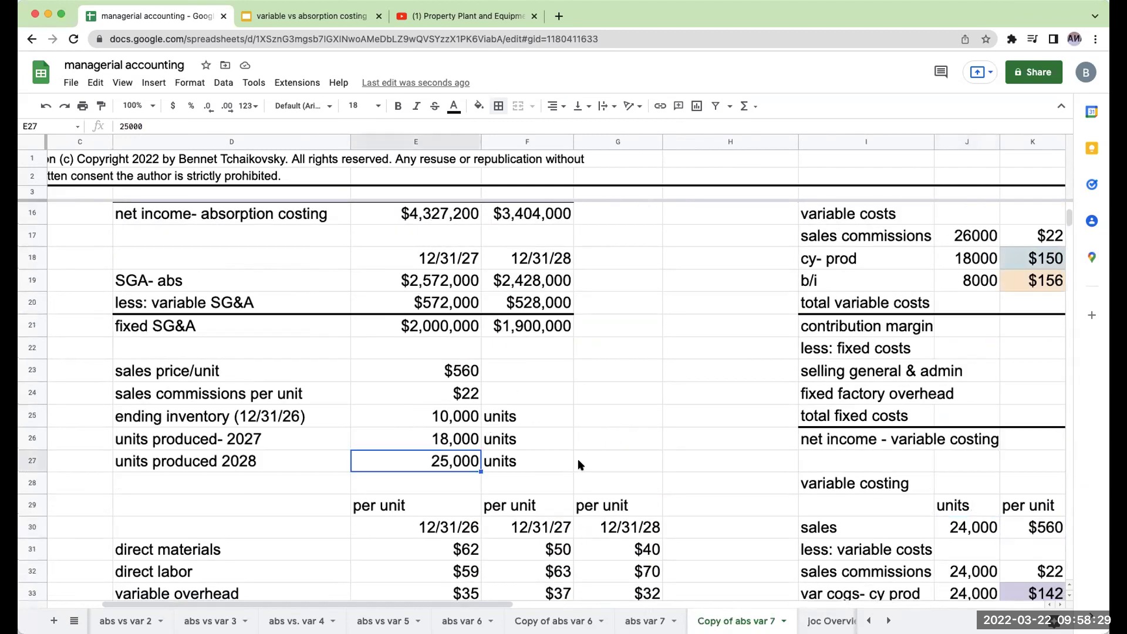
{"action": "left_click", "coordinate": [979, 531]}
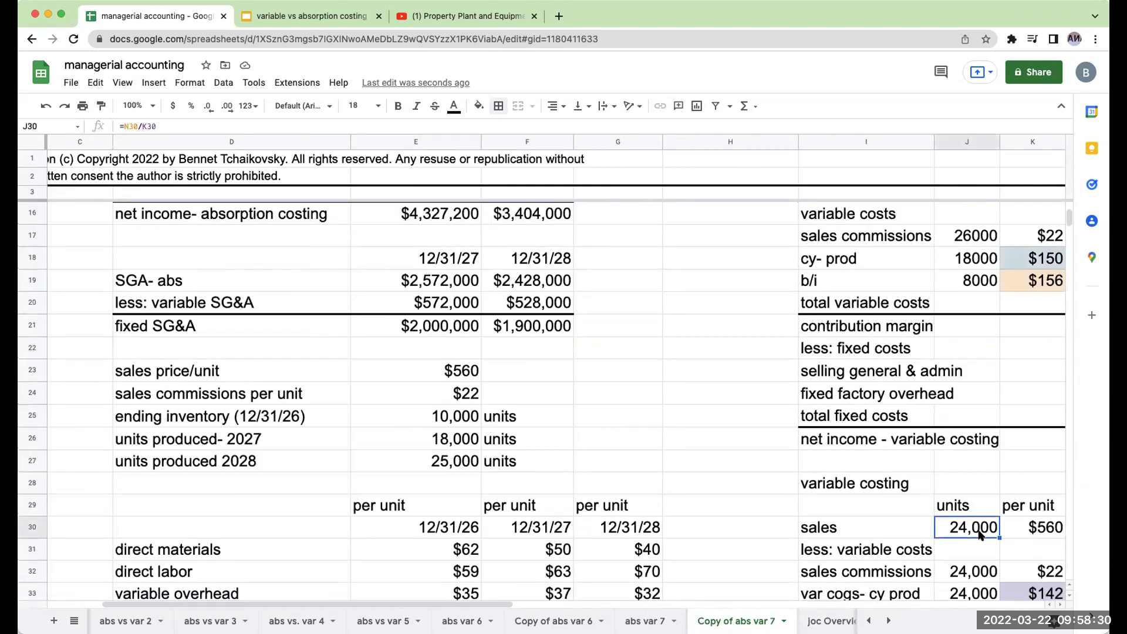
{"action": "left_click", "coordinate": [981, 593]}
{"action": "left_click", "coordinate": [439, 455]}
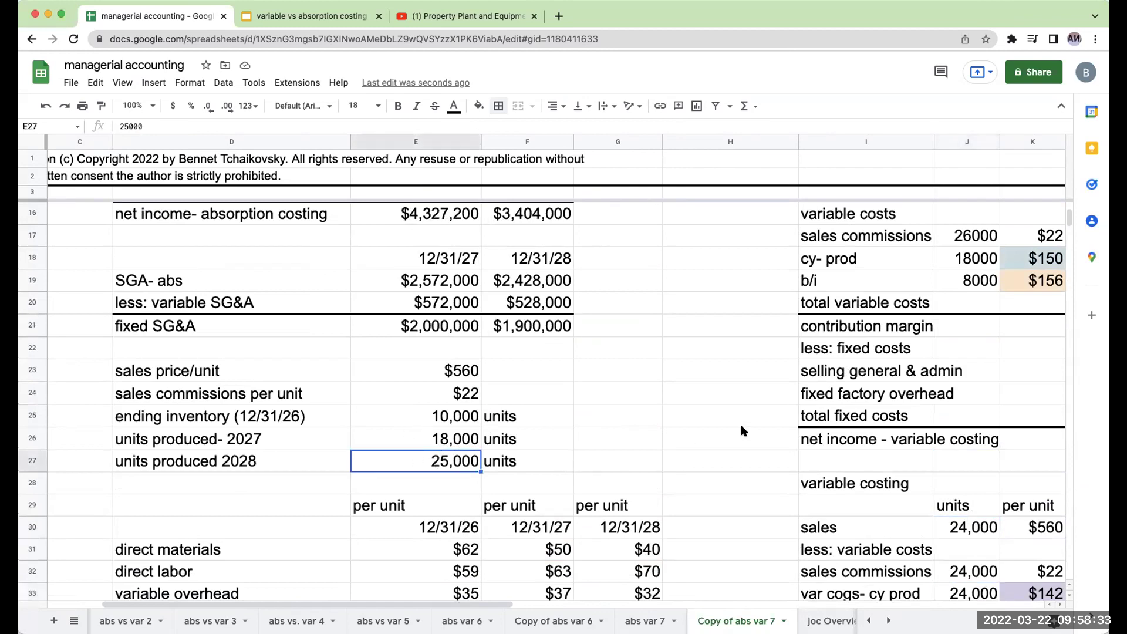
Step: Move across the 2028 reconciliation to the net incomes and the -$175,000 difference
{"action": "left_click", "coordinate": [675, 437]}
{"action": "left_click", "coordinate": [828, 437]}
{"action": "key", "text": "Right"}
{"action": "key", "text": "Right"}
{"action": "key", "text": "Right"}
{"action": "key", "text": "Right"}
{"action": "key", "text": "Right"}
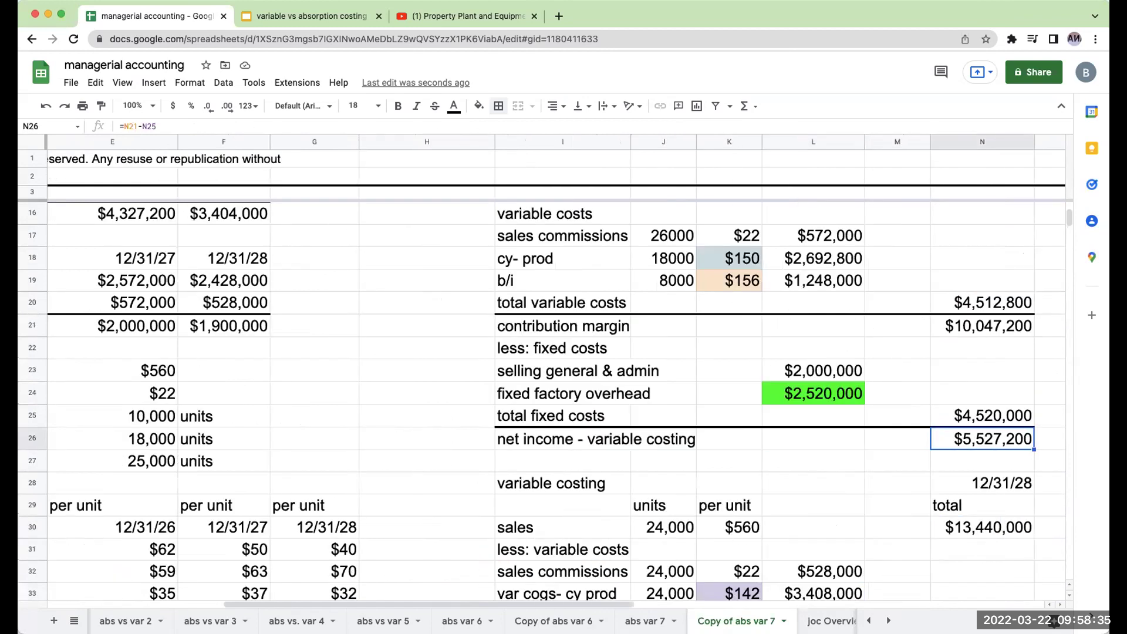
{"action": "key", "text": "Right"}
{"action": "key", "text": "Right"}
{"action": "key", "text": "Right"}
{"action": "key", "text": "Right"}
{"action": "key", "text": "Right"}
{"action": "key", "text": "Right"}
{"action": "key", "text": "Right"}
{"action": "key", "text": "Down"}
{"action": "key", "text": "Down"}
{"action": "key", "text": "Down"}
{"action": "key", "text": "Down"}
{"action": "key", "text": "Down"}
{"action": "key", "text": "Down"}
{"action": "key", "text": "Down"}
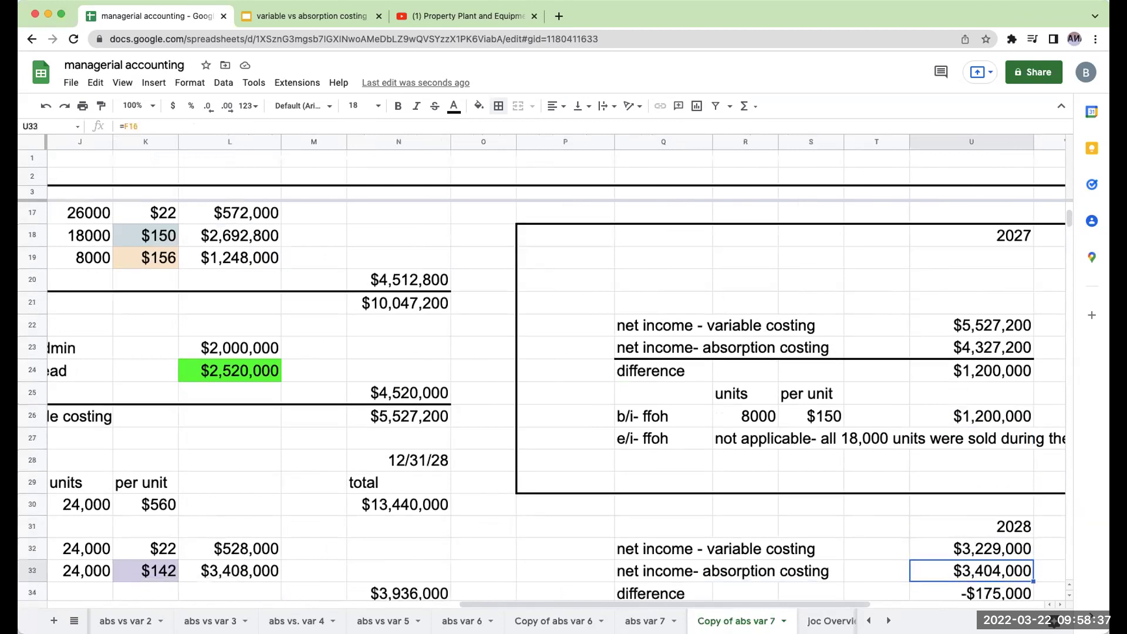
{"action": "key", "text": "Down"}
{"action": "key", "text": "Down"}
{"action": "key", "text": "Down"}
{"action": "key", "text": "Up"}
{"action": "key", "text": "Up"}
{"action": "key", "text": "Left"}
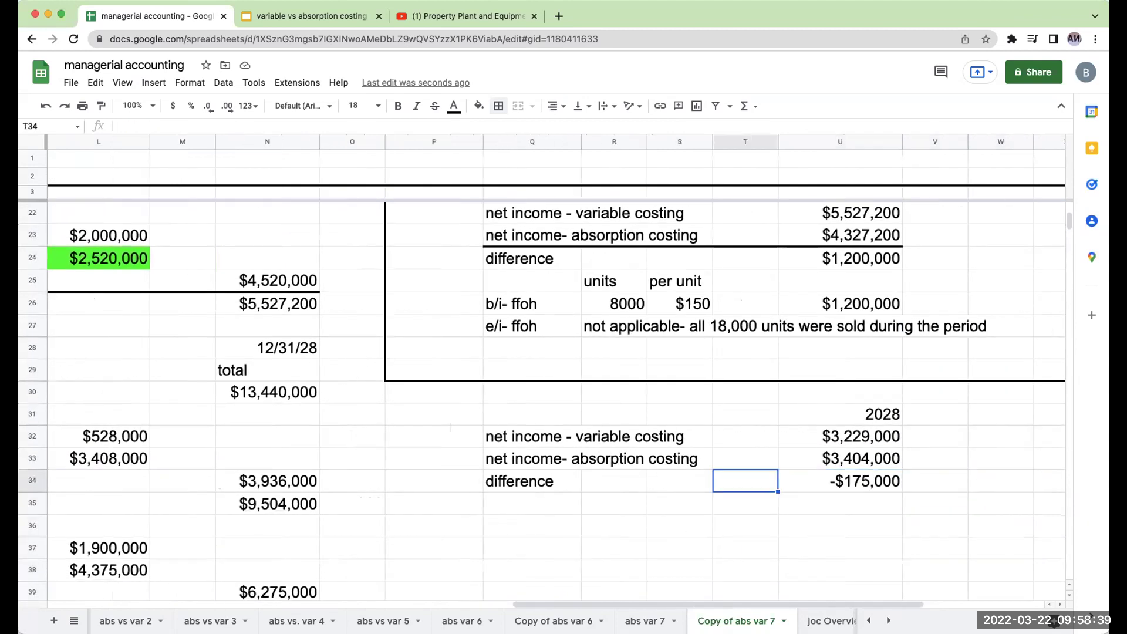
Step: Add the note 'e/i- ffoh (from the current year production period only)' over two rows
{"action": "key", "text": "Left"}
{"action": "key", "text": "Left"}
{"action": "key", "text": "Left"}
{"action": "key", "text": "Down"}
{"action": "key", "text": "Down"}
{"action": "type", "text": "e."}
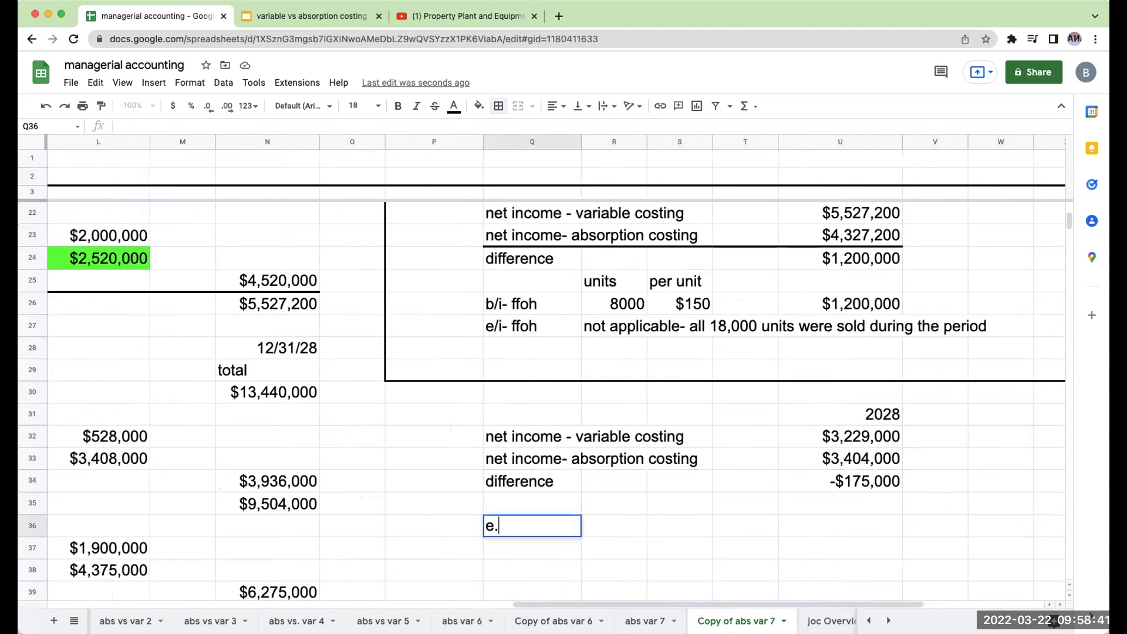
{"action": "type", "text": "i"}
{"action": "key", "text": "BackSpace"}
{"action": "key", "text": "BackSpace"}
{"action": "type", "text": "/i- ffoh (from "}
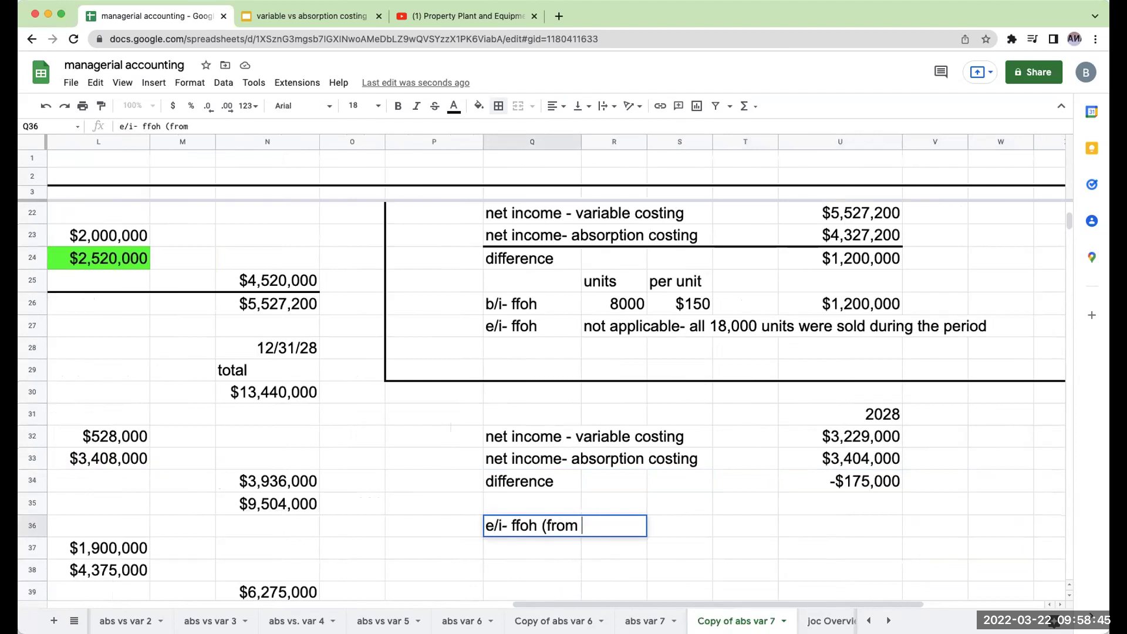
{"action": "type", "text": "the current year"}
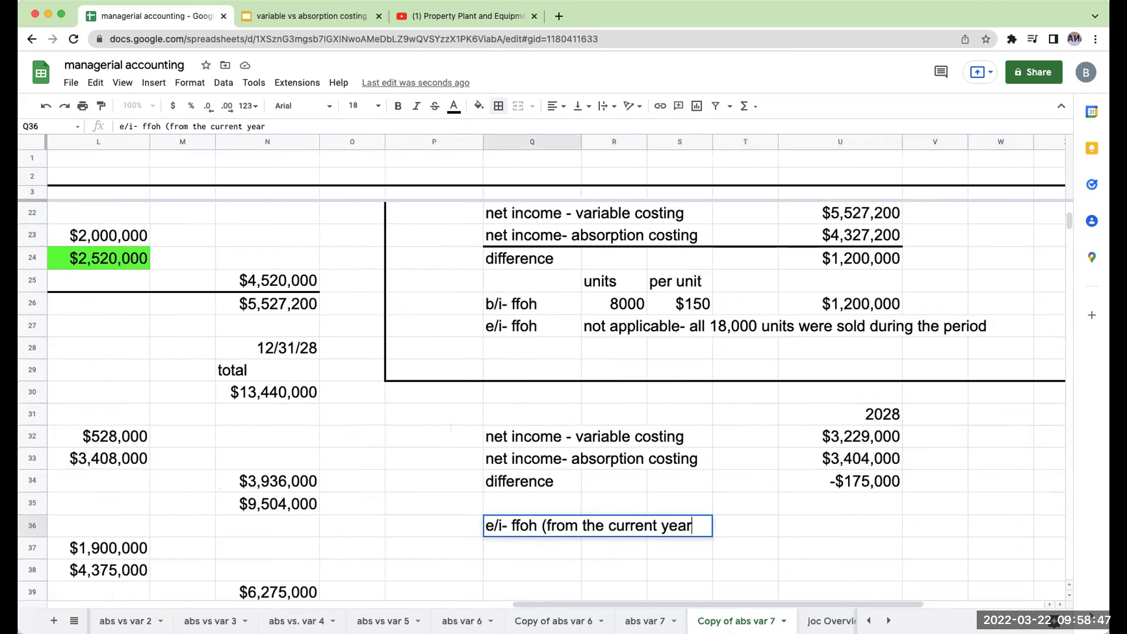
{"action": "key", "text": "Return"}
{"action": "type", "text": "production period only)"}
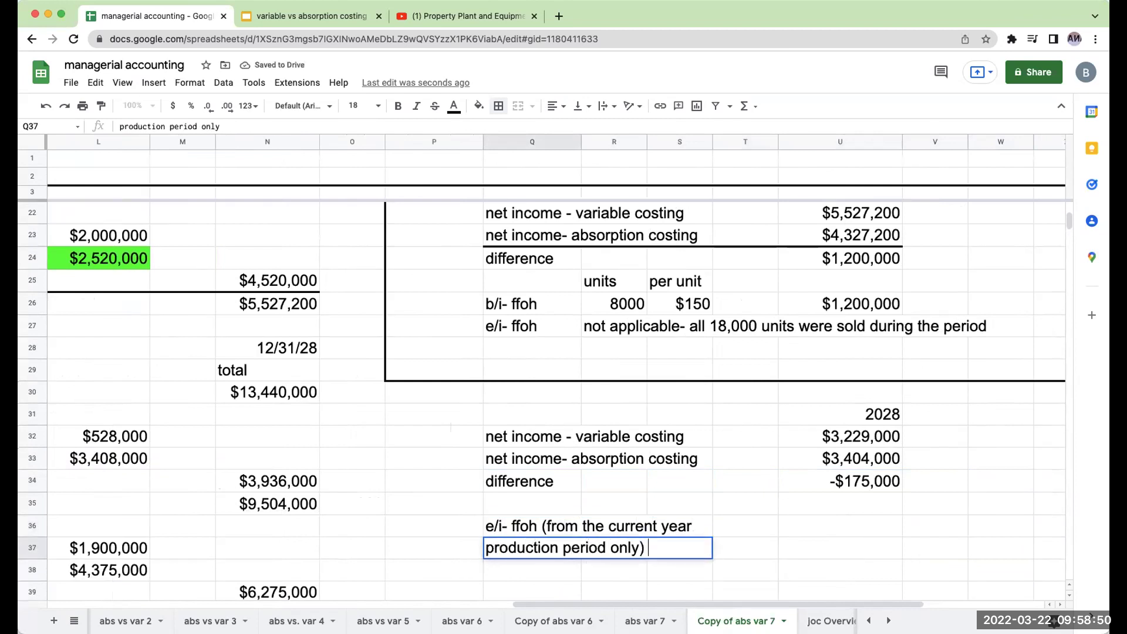
{"action": "key", "text": "Return"}
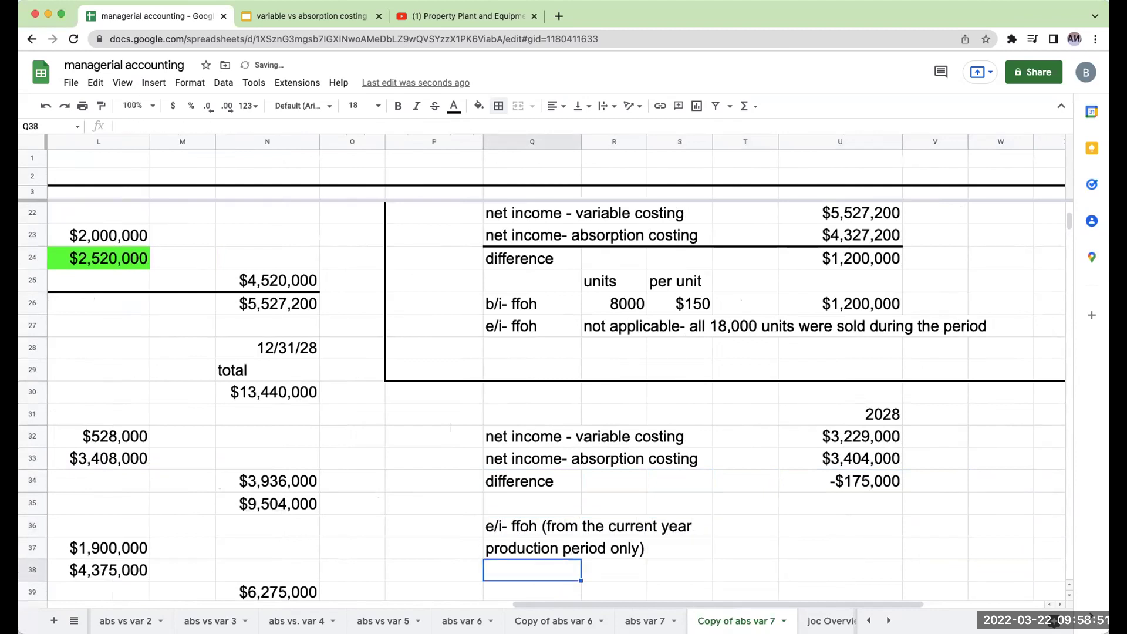
Step: Add the line '25,000 units produced - 24,000 units sold' below it
{"action": "type", "text": "25,0000"}
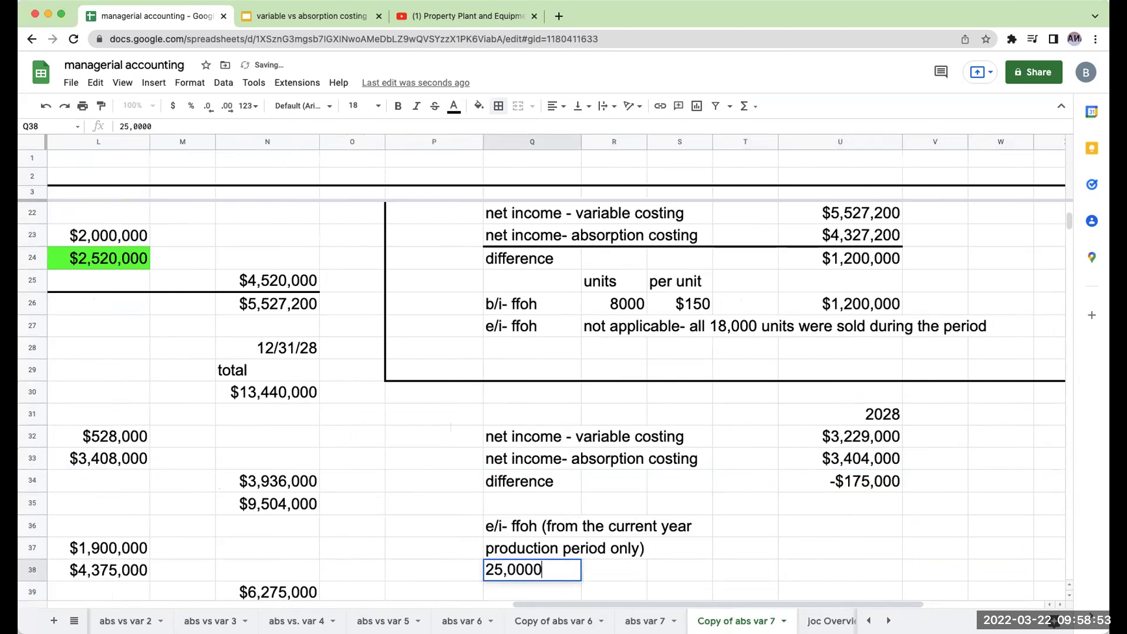
{"action": "key", "text": "BackSpace"}
{"action": "key", "text": "BackSpace"}
{"action": "type", "text": "units produced - 245"}
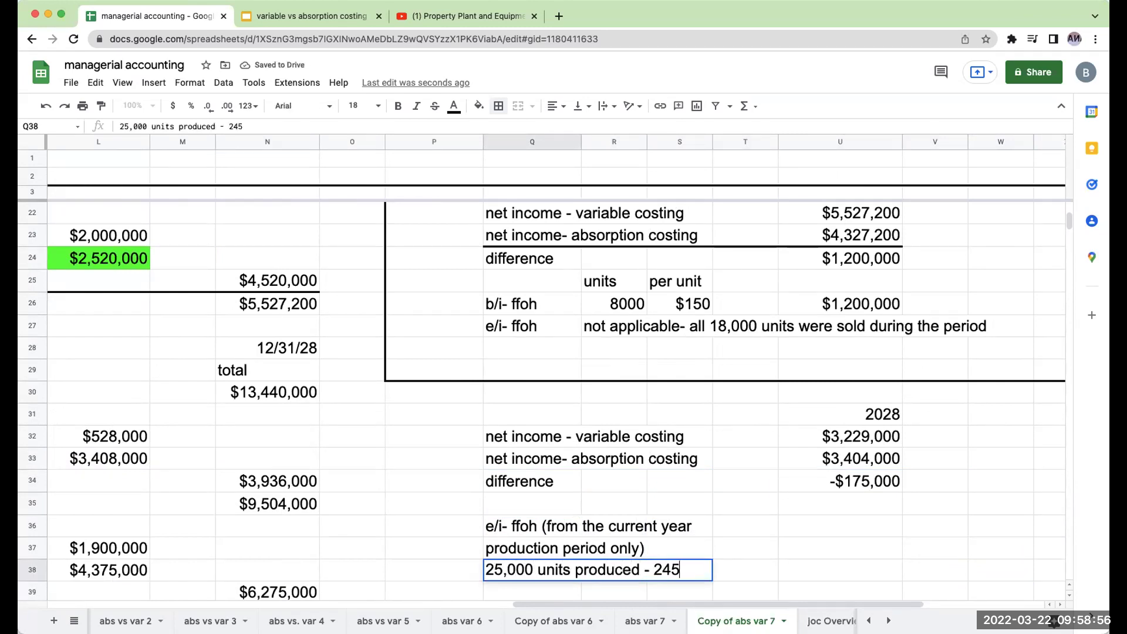
{"action": "key", "text": "BackSpace"}
{"action": "type", "text": ",000 units sod"}
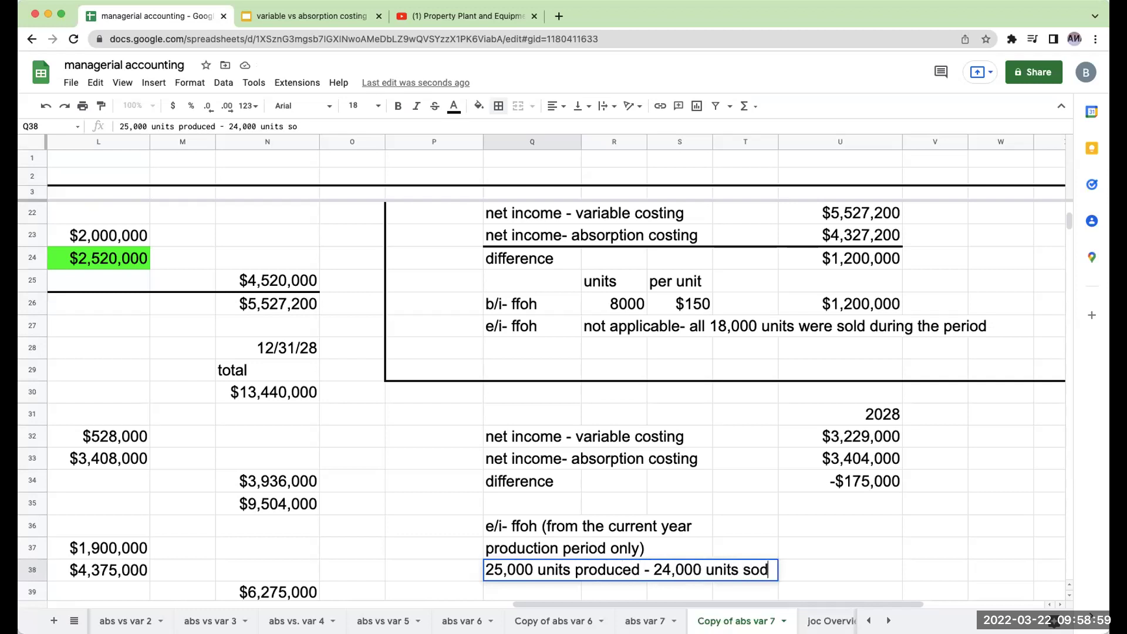
{"action": "key", "text": "BackSpace"}
{"action": "type", "text": "ld"}
{"action": "key", "text": "Return"}
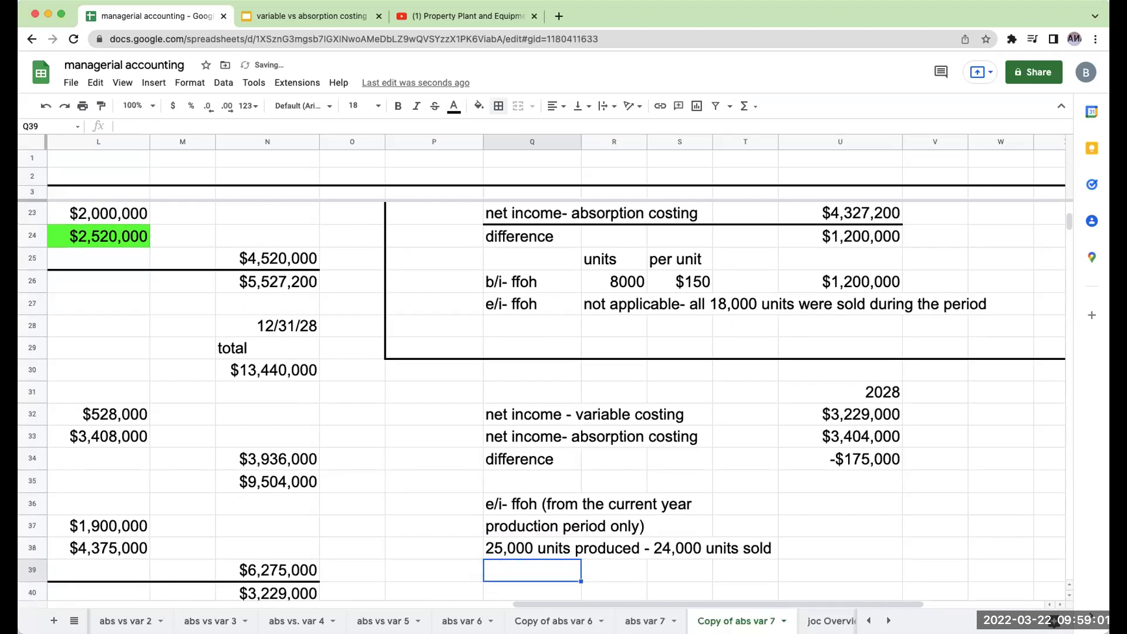
Step: Check the 2027 ending inventory of 2000 units, then return to the per-unit cost tables
{"action": "left_click_drag", "start_coordinate": [556, 605], "coordinate": [346, 604]}
{"action": "scroll", "coordinate": [327, 450], "scroll_direction": "left", "scroll_amount": 6}
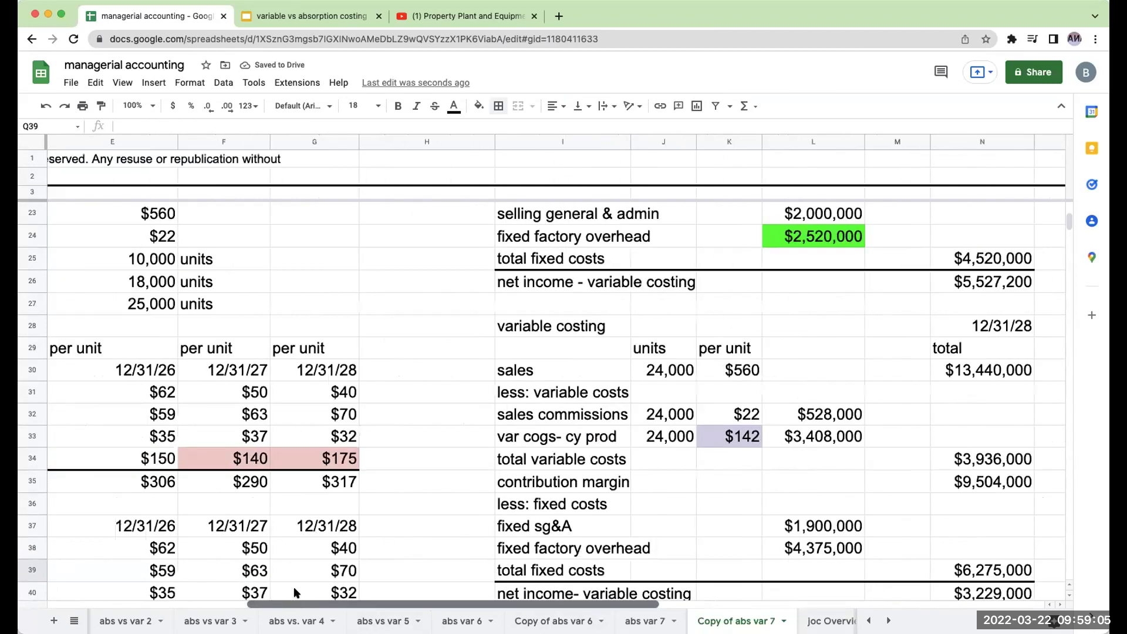
{"action": "scroll", "coordinate": [386, 373], "scroll_direction": "up", "scroll_amount": 2}
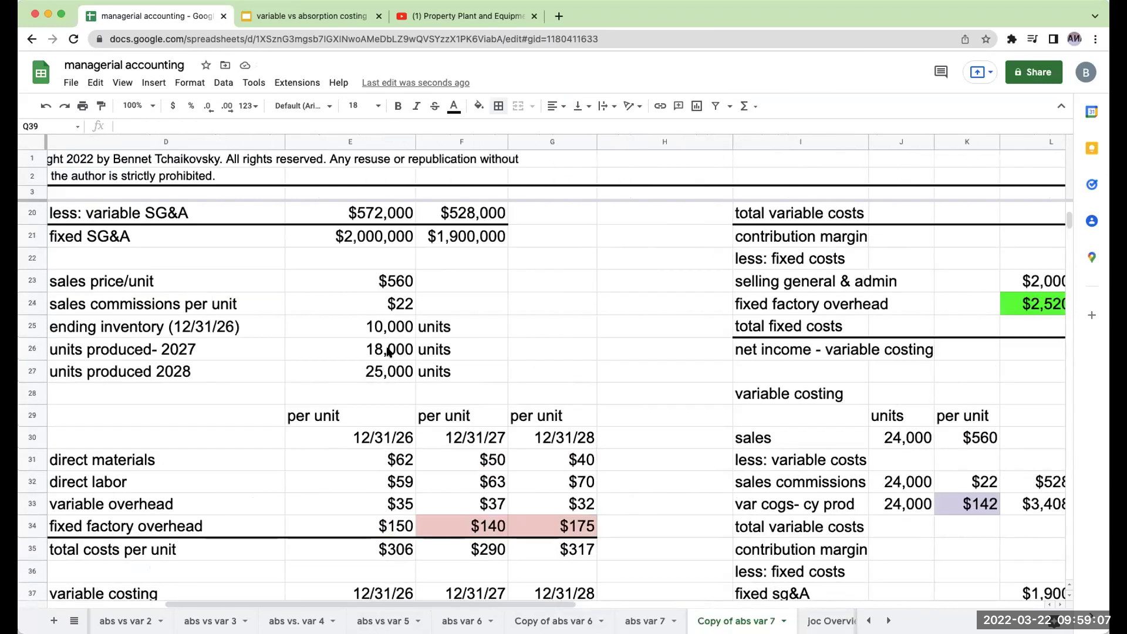
{"action": "scroll", "coordinate": [443, 370], "scroll_direction": "down", "scroll_amount": 8}
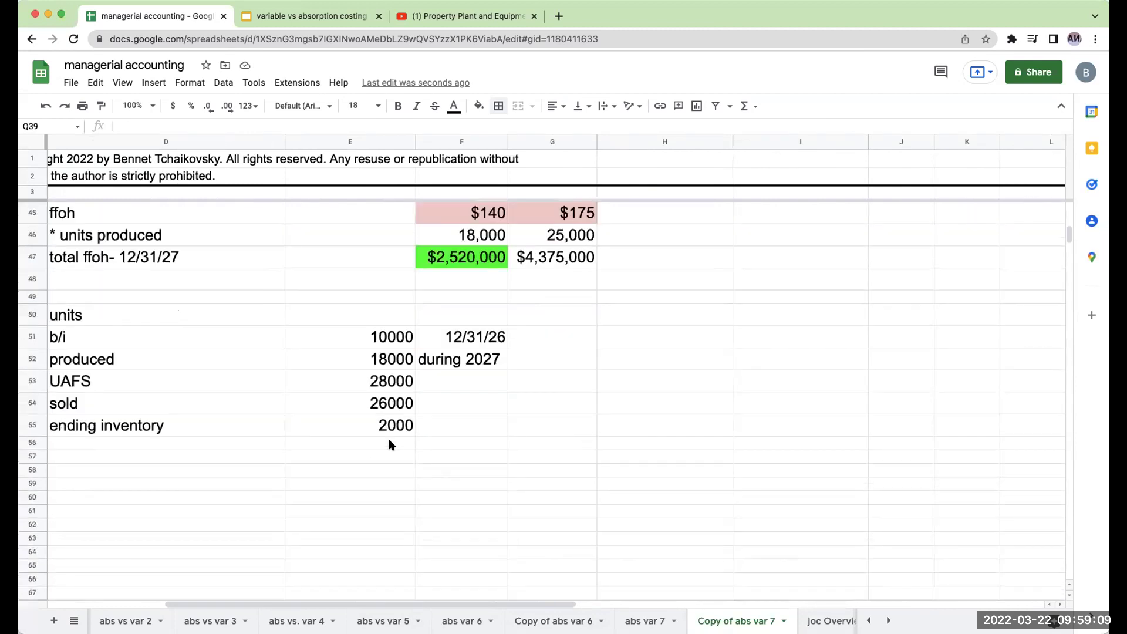
{"action": "left_click", "coordinate": [392, 432]}
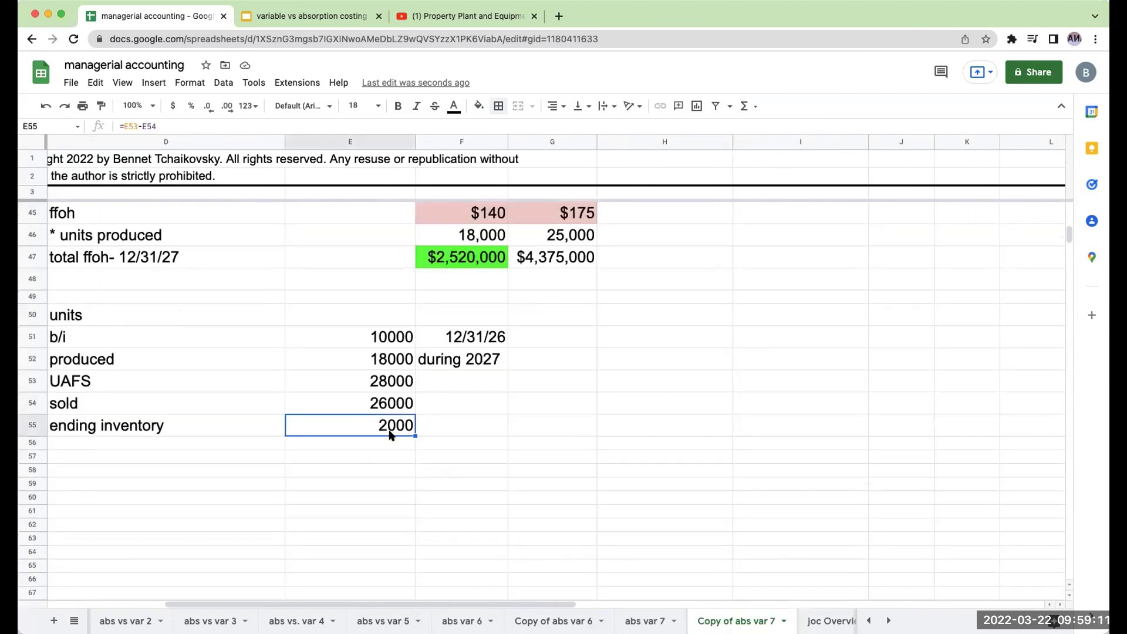
{"action": "scroll", "coordinate": [441, 438], "scroll_direction": "up", "scroll_amount": 4}
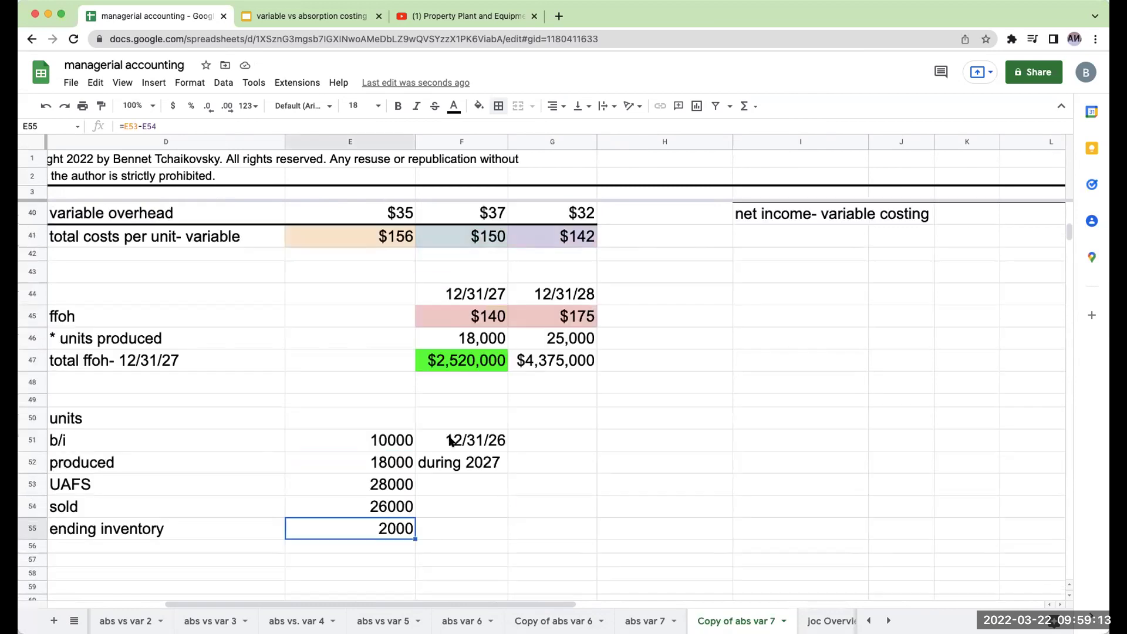
{"action": "scroll", "coordinate": [453, 459], "scroll_direction": "down", "scroll_amount": 2}
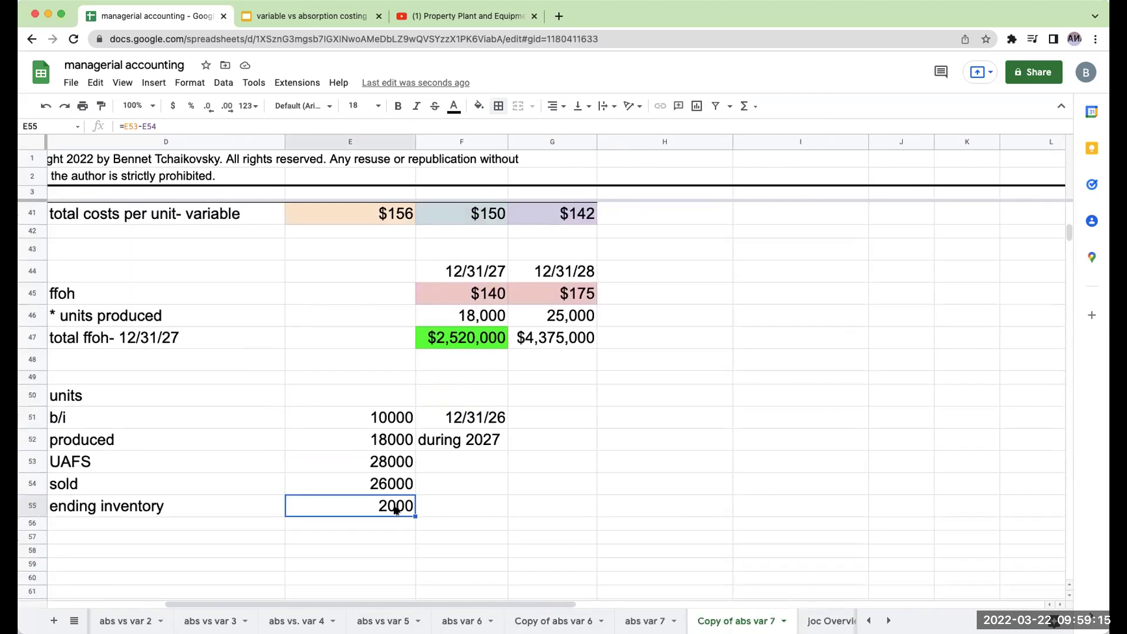
{"action": "scroll", "coordinate": [587, 456], "scroll_direction": "up", "scroll_amount": 6}
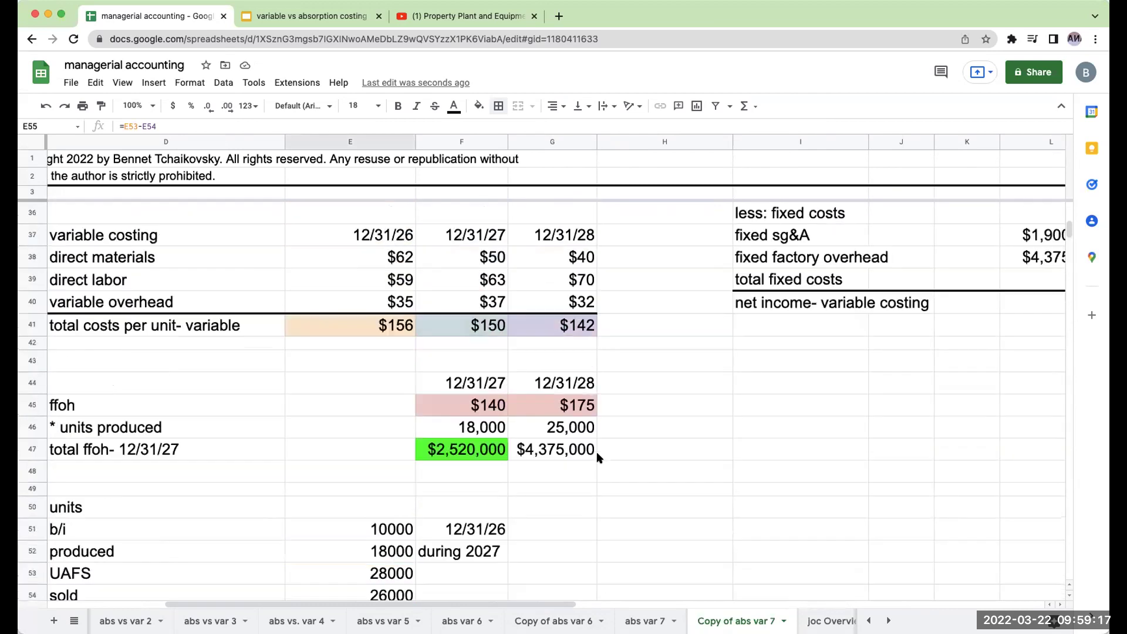
{"action": "left_click_drag", "start_coordinate": [534, 603], "coordinate": [940, 594]}
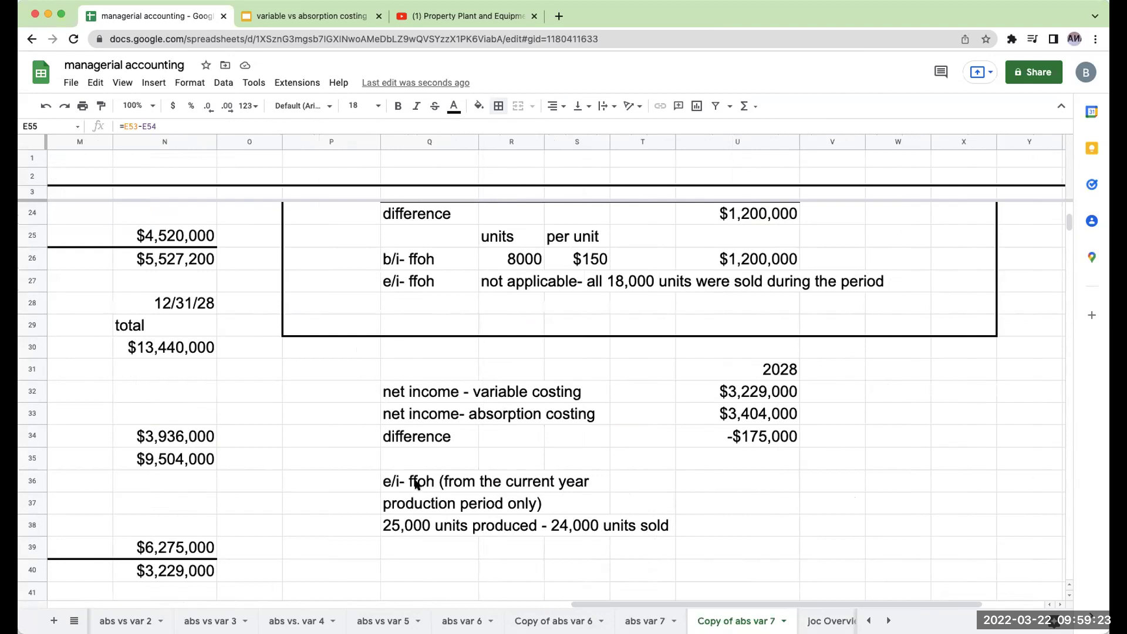
Step: Add a 'units' heading with 1000 units of 2028 ending inventory beneath it
{"action": "left_click", "coordinate": [421, 552]}
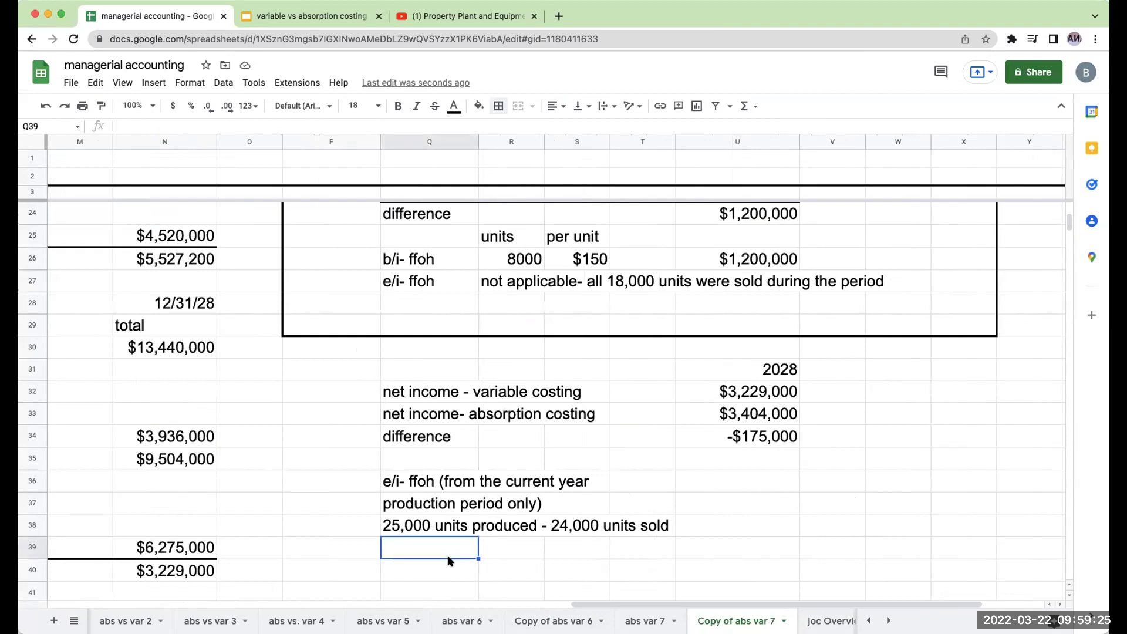
{"action": "type", "text": "e/i- ffoh"}
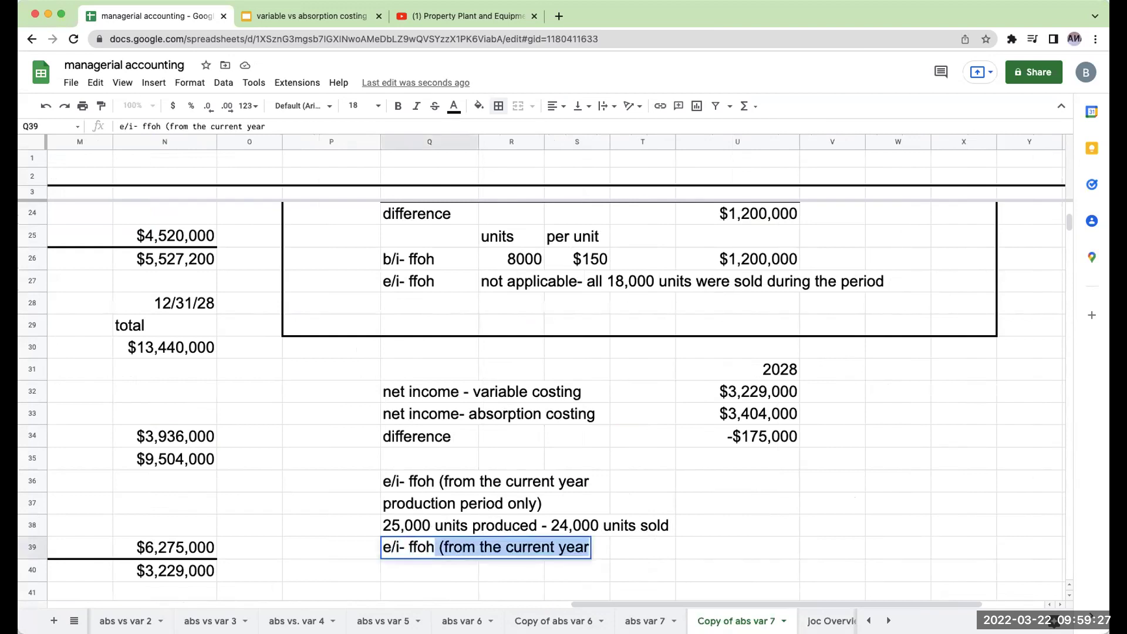
{"action": "key", "text": "Tab"}
{"action": "key", "text": "ctrl+z"}
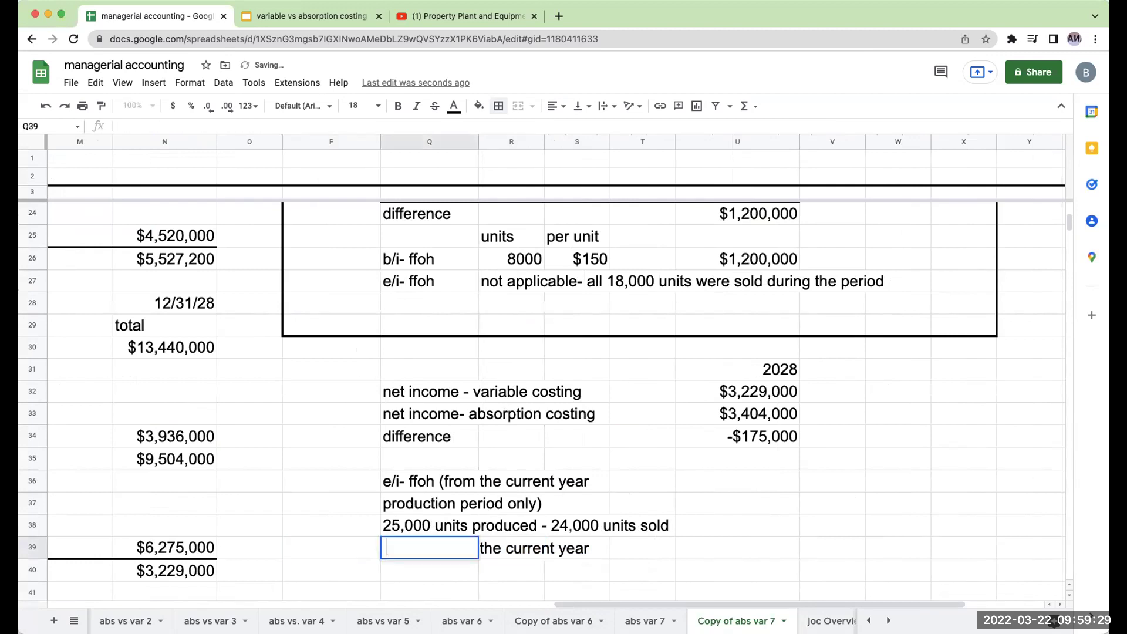
{"action": "key", "text": "Right"}
{"action": "key", "text": "Right"}
{"action": "key", "text": "Up"}
{"action": "key", "text": "Up"}
{"action": "key", "text": "Up"}
{"action": "key", "text": "Up"}
{"action": "key", "text": "Right"}
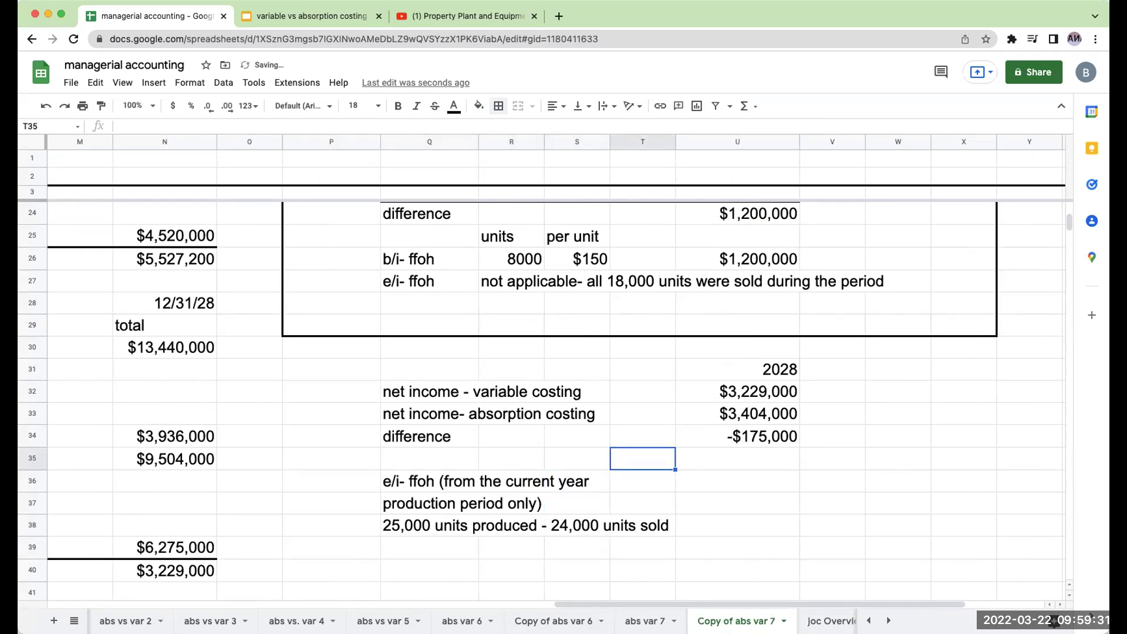
{"action": "key", "text": "Right"}
{"action": "type", "text": "units"}
{"action": "key", "text": "Return"}
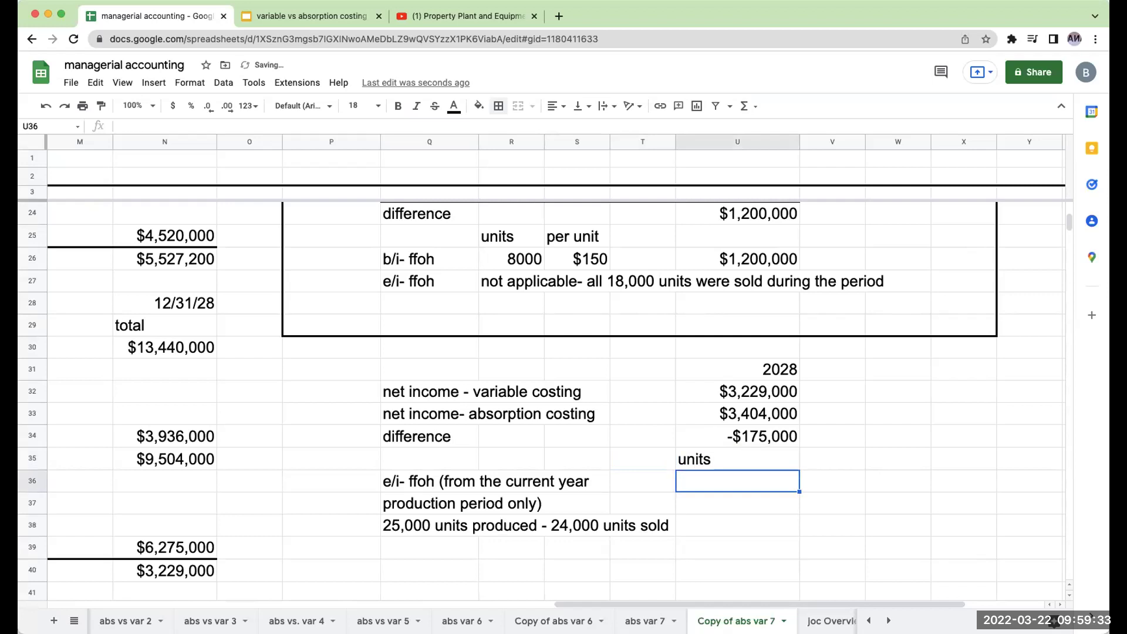
{"action": "type", "text": "1000"}
{"action": "key", "text": "Return"}
{"action": "key", "text": "Up"}
{"action": "key", "text": "Right"}
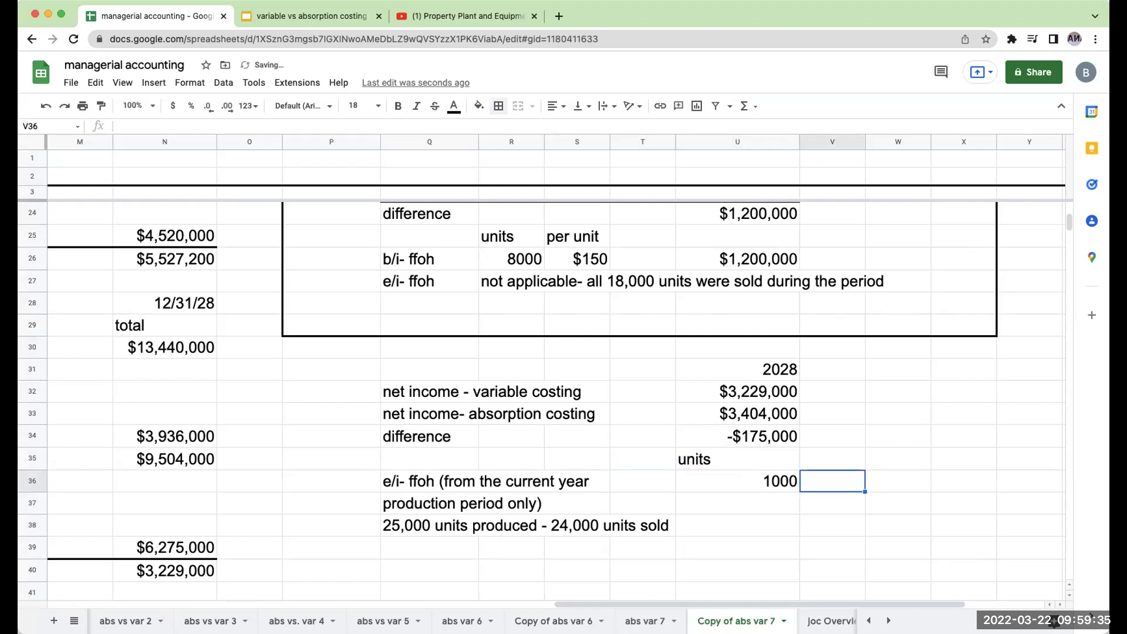
{"action": "key", "text": "Down"}
{"action": "key", "text": "Down"}
{"action": "key", "text": "Left"}
{"action": "key", "text": "Left"}
{"action": "key", "text": "Left"}
{"action": "key", "text": "Left"}
{"action": "key", "text": "Down"}
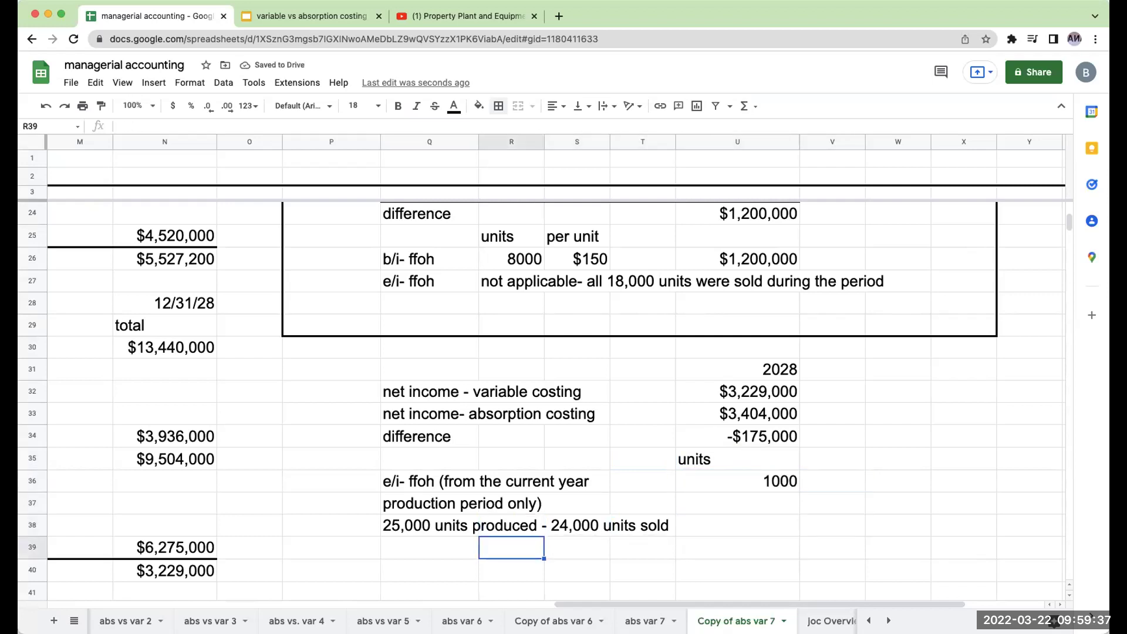
{"action": "key", "text": "Left"}
Step: Note that 2,000 units from 12/31/26 are not applicable, not expensed to COGS under absorption costing
{"action": "type", "text": "2,000 "}
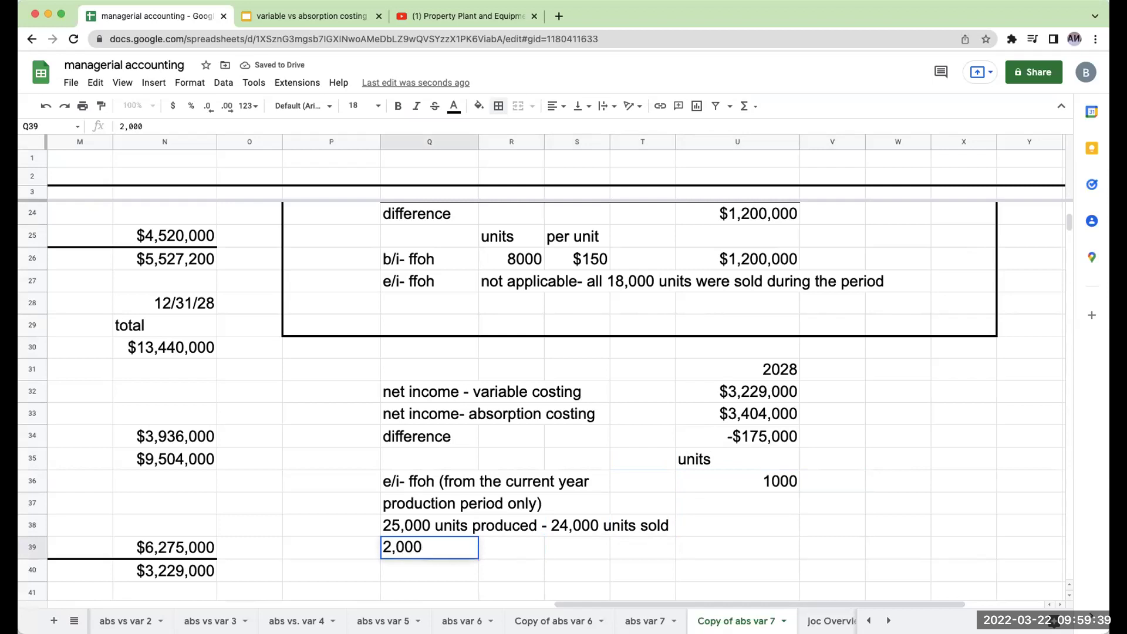
{"action": "type", "text": "units from 12/31/2"}
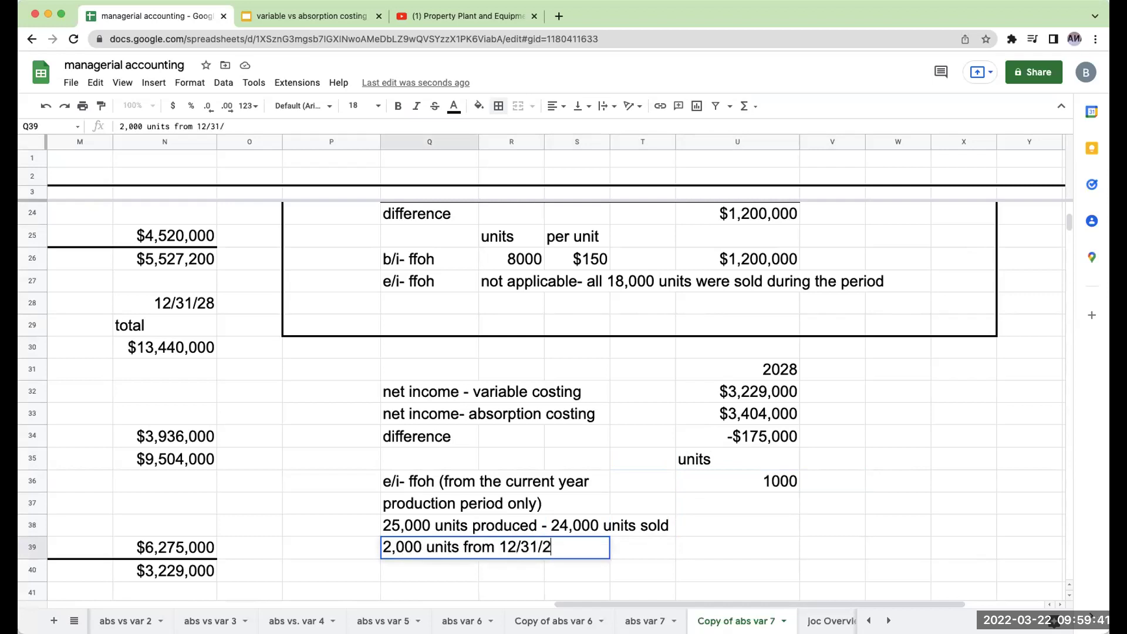
{"action": "type", "text": "6 are not a"}
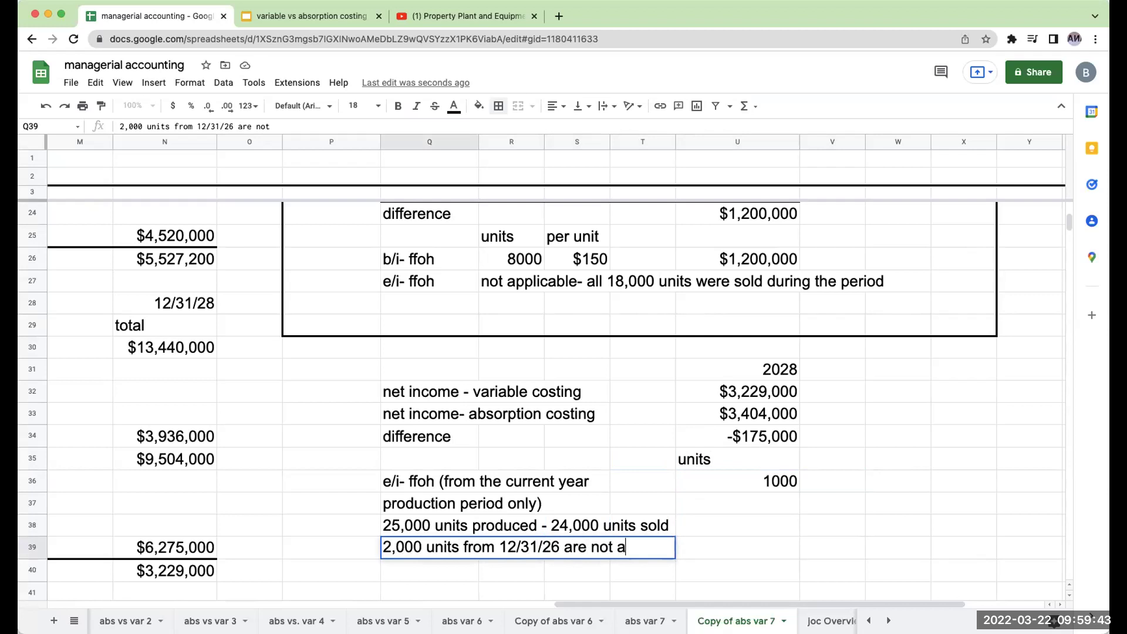
{"action": "type", "text": "pplicable bec"}
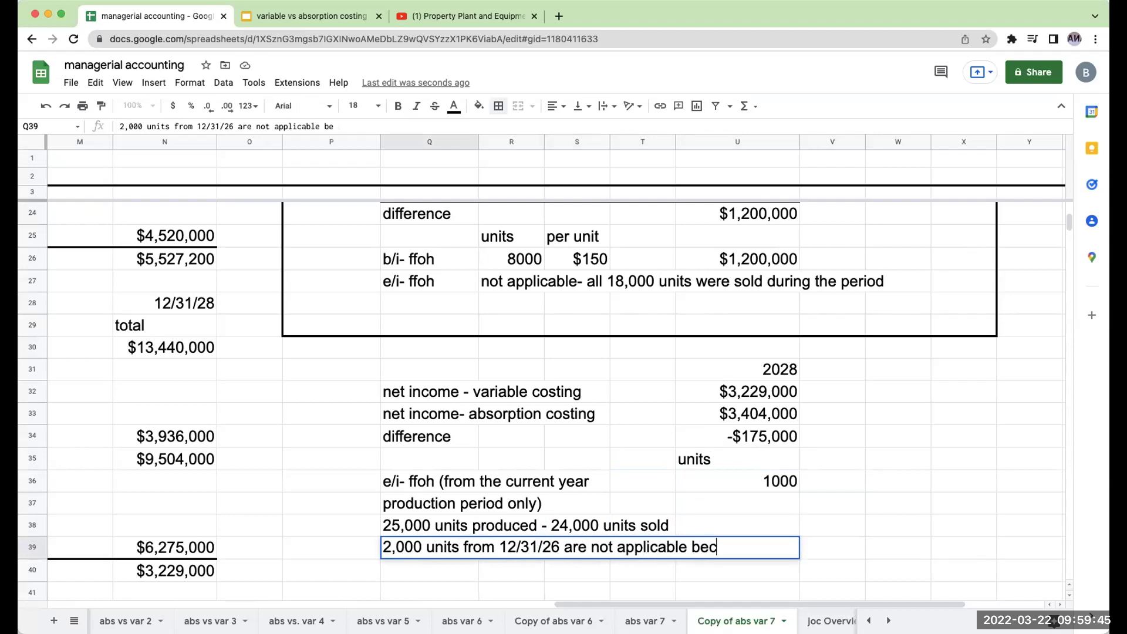
{"action": "type", "text": "ause thess"}
{"action": "key", "text": "BackSpace"}
{"action": "type", "text": "e these"}
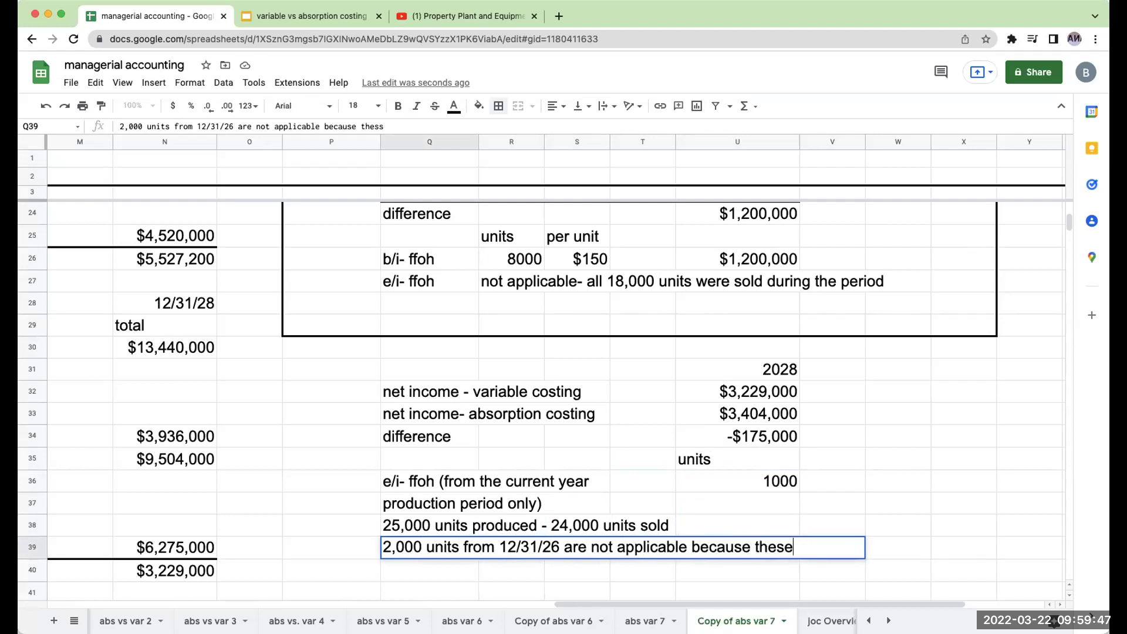
{"action": "type", "text": " were not expensed"}
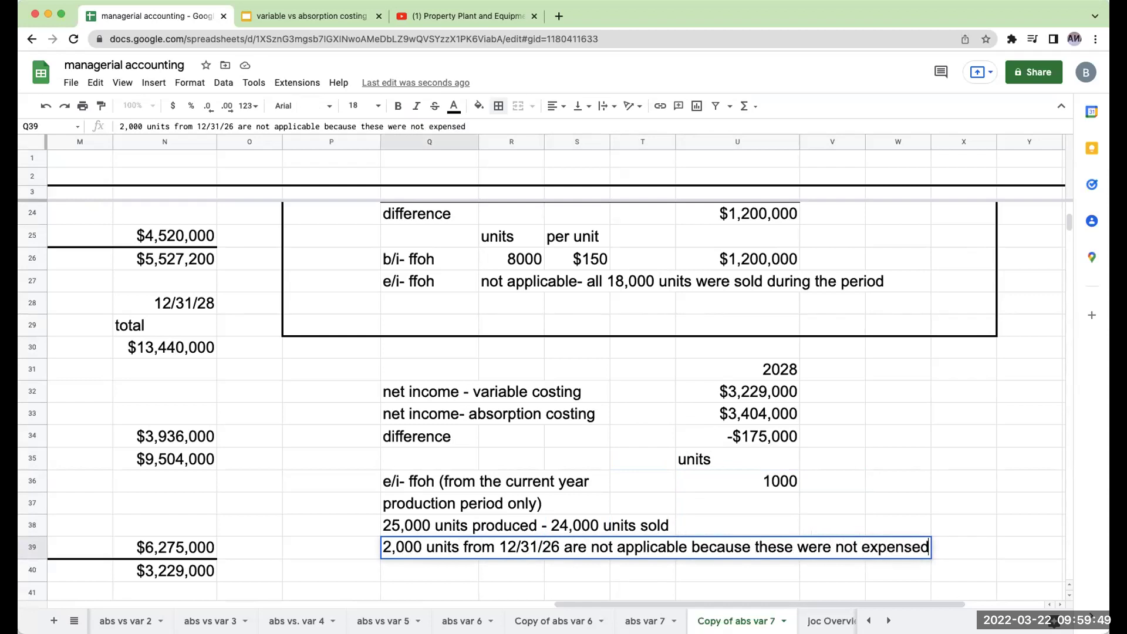
{"action": "key", "text": "Return"}
{"action": "type", "text": "to COGS"}
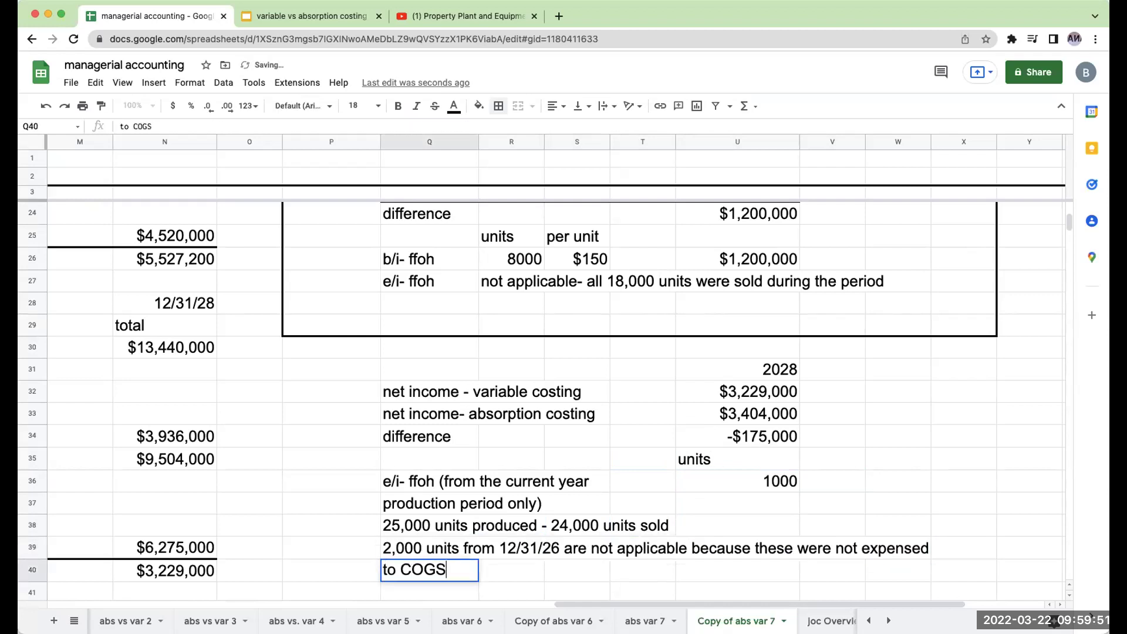
{"action": "type", "text": " under absro"}
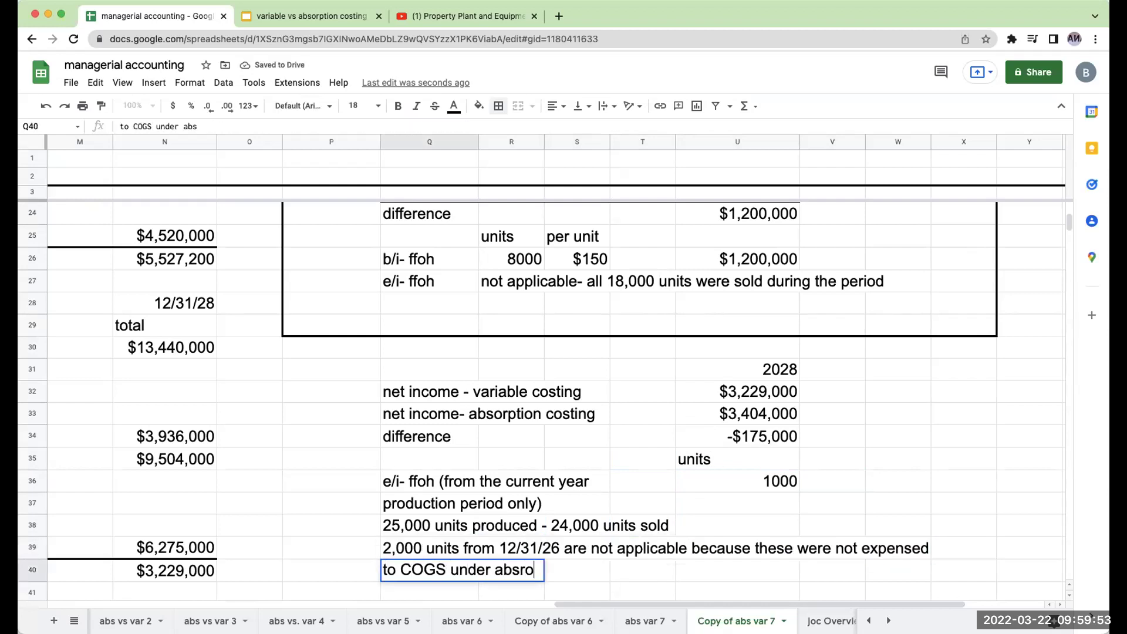
{"action": "key", "text": "BackSpace"}
{"action": "key", "text": "BackSpace"}
{"action": "type", "text": "orption costing"}
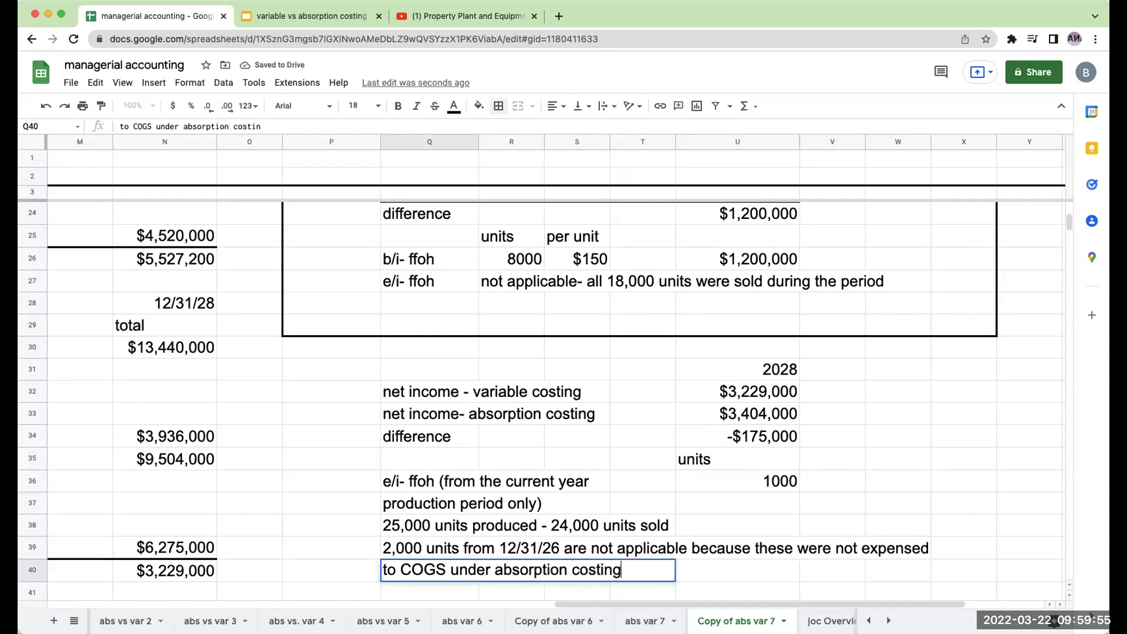
{"action": "key", "text": "Return"}
{"action": "key", "text": "Up"}
{"action": "key", "text": "Right"}
{"action": "key", "text": "Right"}
{"action": "key", "text": "Right"}
{"action": "key", "text": "Right"}
{"action": "key", "text": "Right"}
{"action": "key", "text": "Up"}
{"action": "key", "text": "Up"}
{"action": "key", "text": "Up"}
{"action": "key", "text": "Up"}
{"action": "key", "text": "Up"}
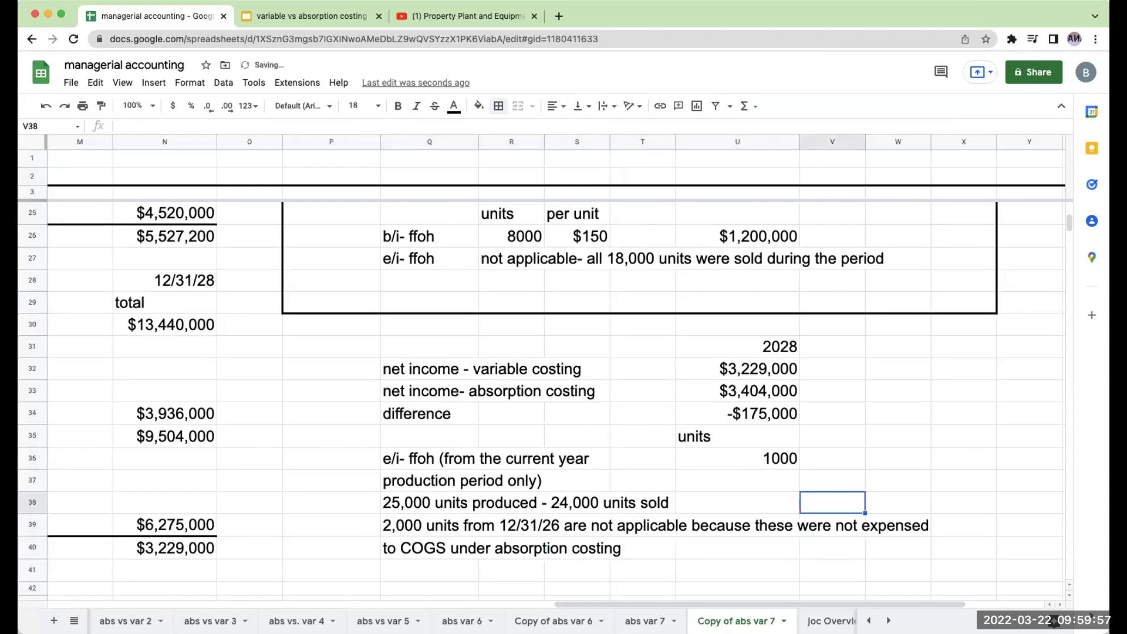
Step: Add a 'per unit' heading and link it to the 2028 $175 fixed overhead rate
{"action": "type", "text": "per unit"}
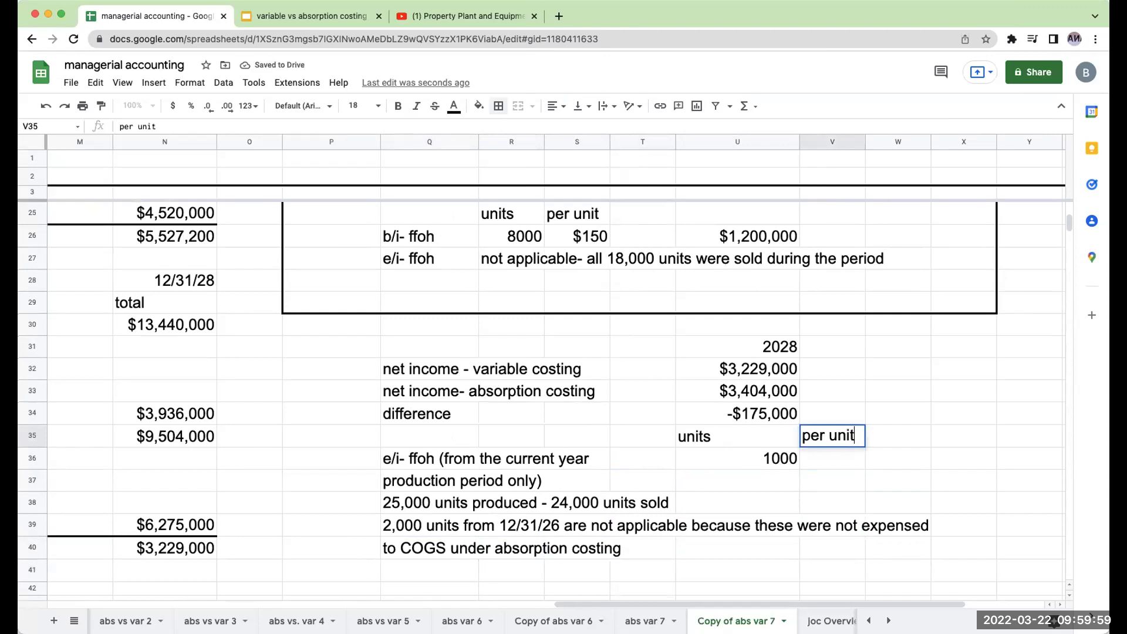
{"action": "key", "text": "Return"}
{"action": "type", "text": "+"}
{"action": "key", "text": "Left"}
{"action": "key", "text": "Left"}
{"action": "key", "text": "Left"}
{"action": "key", "text": "Left"}
{"action": "key", "text": "Left"}
{"action": "key", "text": "Left"}
{"action": "key", "text": "Left"}
{"action": "key", "text": "Left"}
{"action": "key", "text": "Left"}
{"action": "key", "text": "Left"}
{"action": "key", "text": "Left"}
{"action": "key", "text": "Left"}
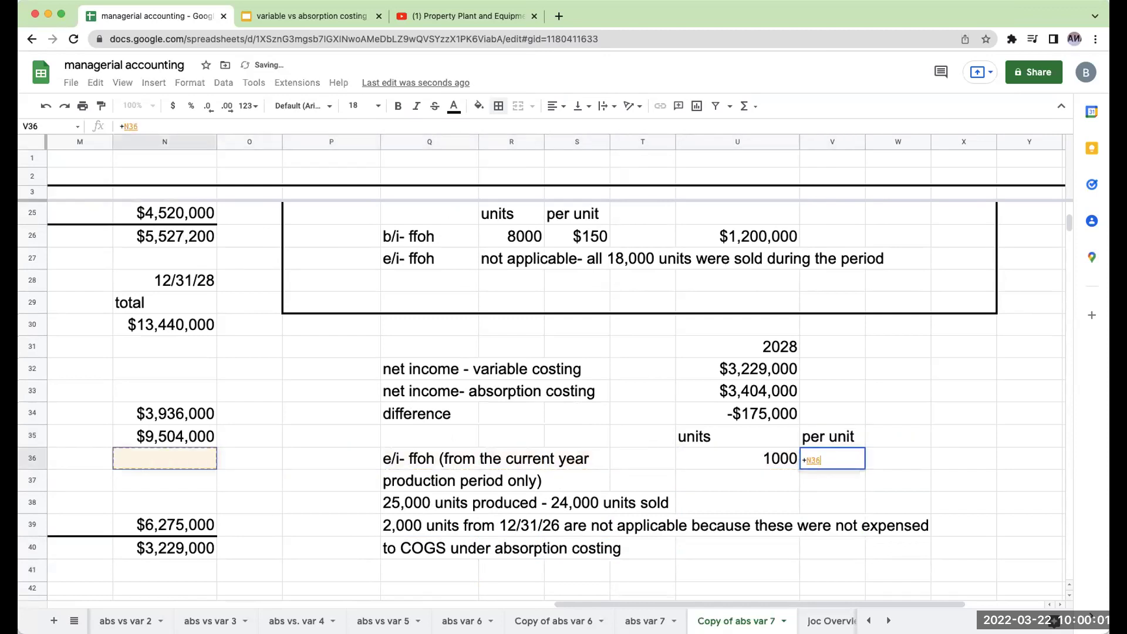
{"action": "key", "text": "Down"}
{"action": "key", "text": "Down"}
{"action": "key", "text": "Down"}
{"action": "key", "text": "Down"}
{"action": "key", "text": "Down"}
{"action": "key", "text": "Down"}
{"action": "key", "text": "Down"}
{"action": "key", "text": "Down"}
{"action": "key", "text": "Down"}
{"action": "key", "text": "Down"}
{"action": "key", "text": "Down"}
{"action": "key", "text": "Down"}
{"action": "key", "text": "Down"}
{"action": "key", "text": "Down"}
{"action": "key", "text": "Down"}
{"action": "key", "text": "Down"}
{"action": "key", "text": "Down"}
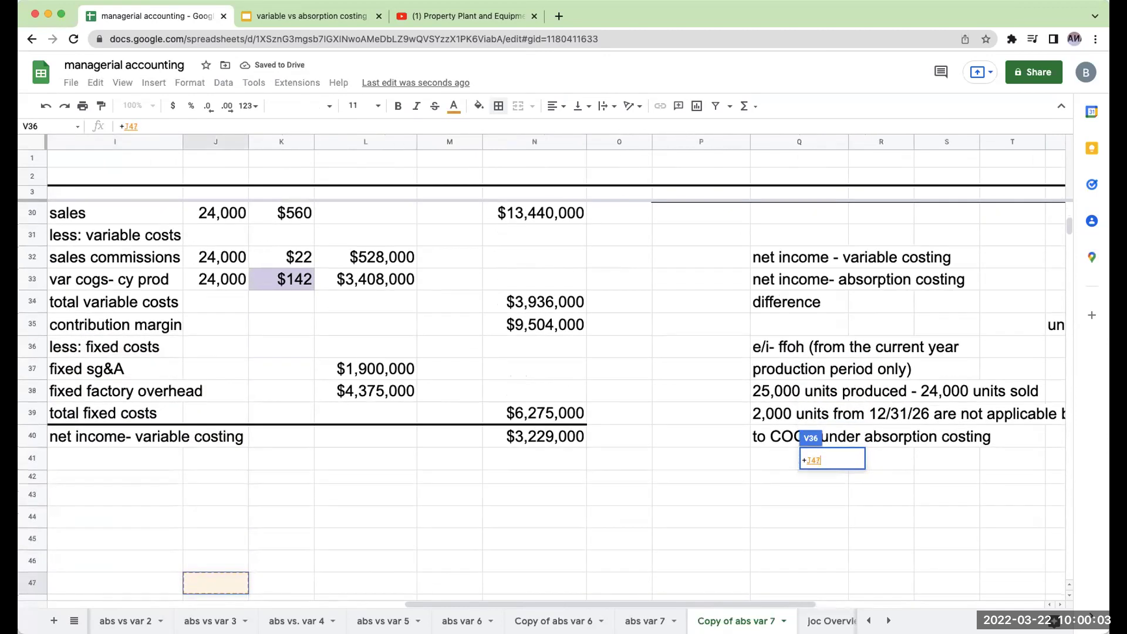
{"action": "key", "text": "Up"}
{"action": "key", "text": "Left"}
{"action": "key", "text": "Left"}
{"action": "key", "text": "Left"}
{"action": "key", "text": "Left"}
{"action": "key", "text": "Left"}
{"action": "key", "text": "Left"}
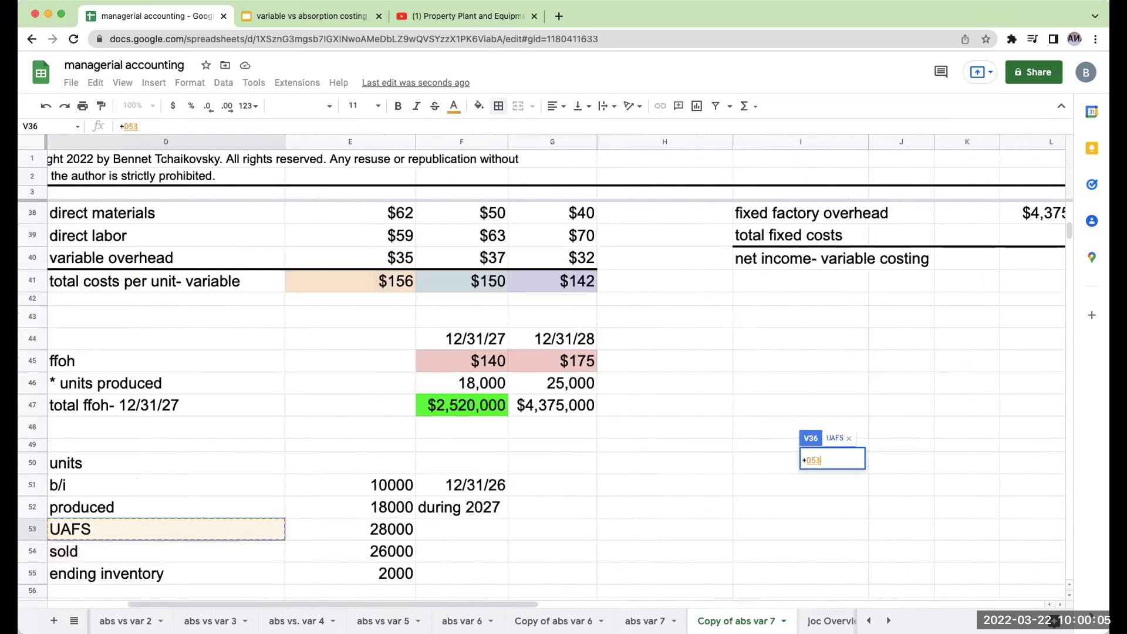
{"action": "key", "text": "Up"}
{"action": "key", "text": "Up"}
{"action": "key", "text": "Up"}
{"action": "key", "text": "Up"}
{"action": "key", "text": "Up"}
{"action": "key", "text": "Up"}
{"action": "key", "text": "Up"}
{"action": "key", "text": "Up"}
{"action": "key", "text": "Up"}
{"action": "key", "text": "Up"}
{"action": "key", "text": "Up"}
{"action": "key", "text": "Up"}
{"action": "key", "text": "Up"}
{"action": "key", "text": "Up"}
{"action": "key", "text": "Up"}
{"action": "key", "text": "Up"}
{"action": "key", "text": "Up"}
{"action": "key", "text": "Up"}
{"action": "key", "text": "Up"}
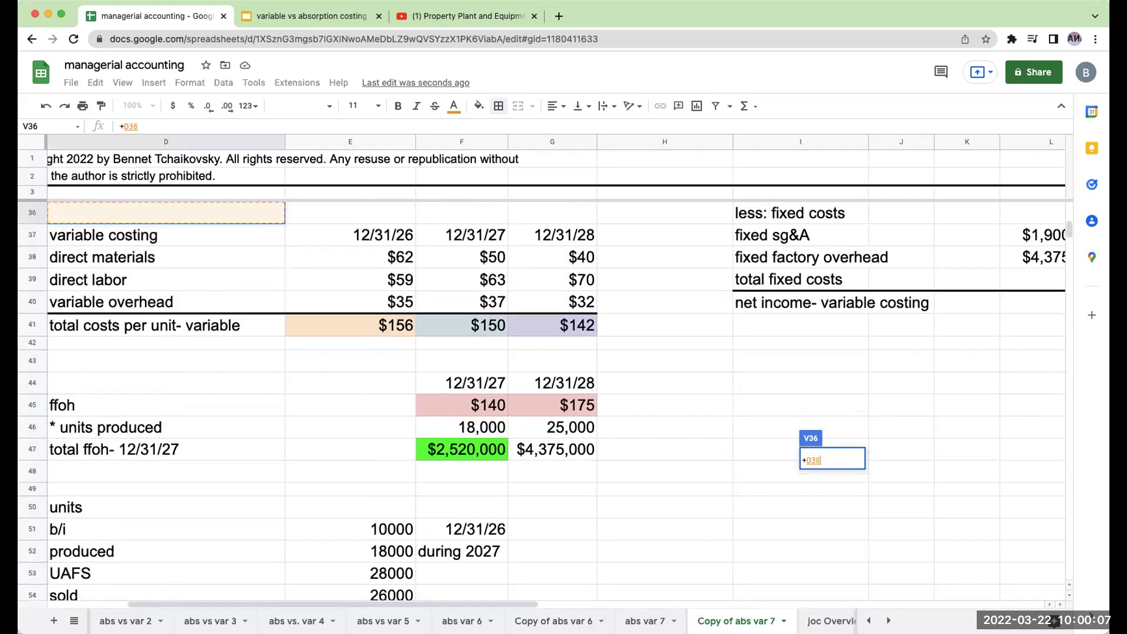
{"action": "key", "text": "Right"}
{"action": "key", "text": "Right"}
{"action": "key", "text": "Right"}
{"action": "key", "text": "Down"}
{"action": "key", "text": "Tab"}
{"action": "key", "text": "Tab"}
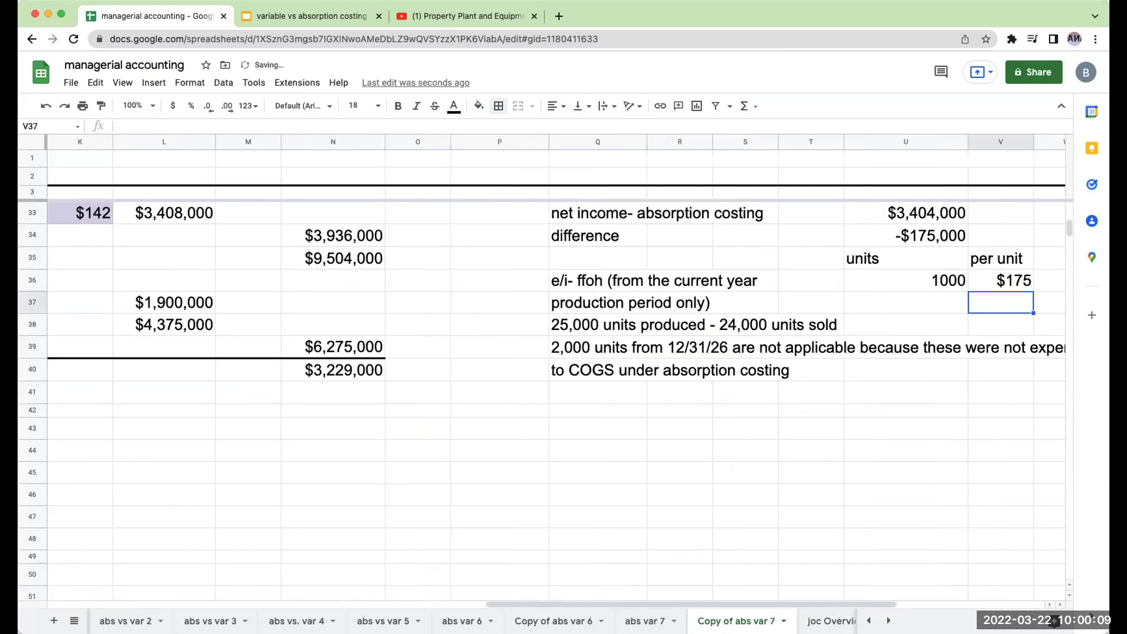
Step: Compute the total as 1000 units times $175, giving $175,000
{"action": "key", "text": "Left"}
{"action": "type", "text": "="}
{"action": "key", "text": "Left"}
{"action": "key", "text": "Left"}
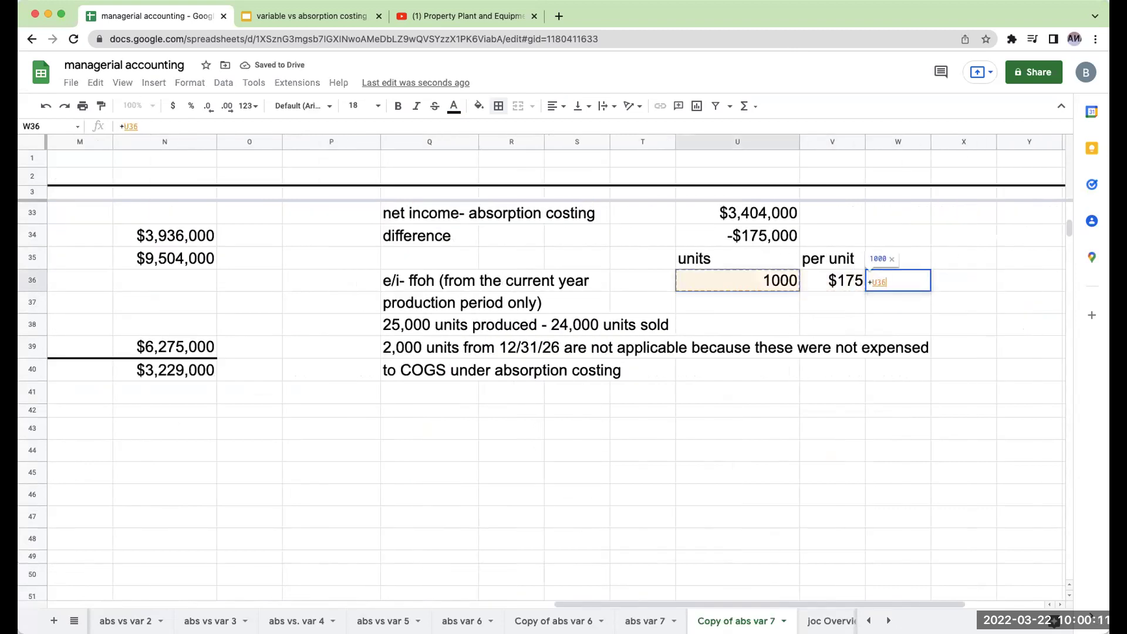
{"action": "type", "text": "*"}
{"action": "key", "text": "Left"}
{"action": "key", "text": "Return"}
{"action": "key", "text": "Up"}
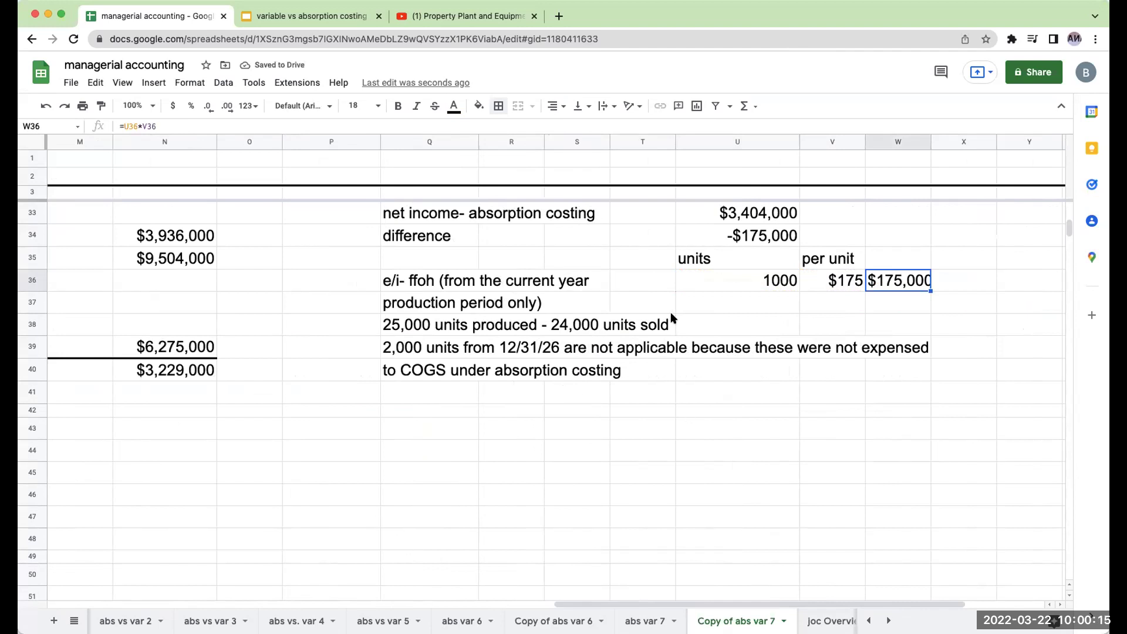
{"action": "scroll", "coordinate": [671, 312], "scroll_direction": "up", "scroll_amount": 5}
{"action": "scroll", "coordinate": [671, 312], "scroll_direction": "up", "scroll_amount": 4}
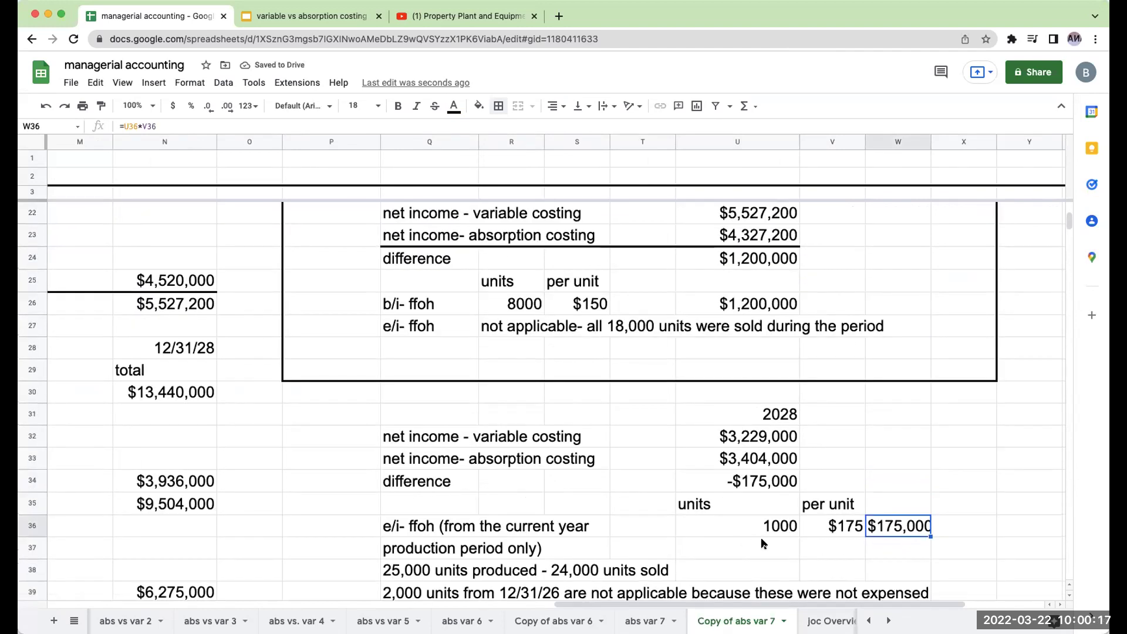
{"action": "left_click_drag", "start_coordinate": [726, 602], "coordinate": [509, 480]}
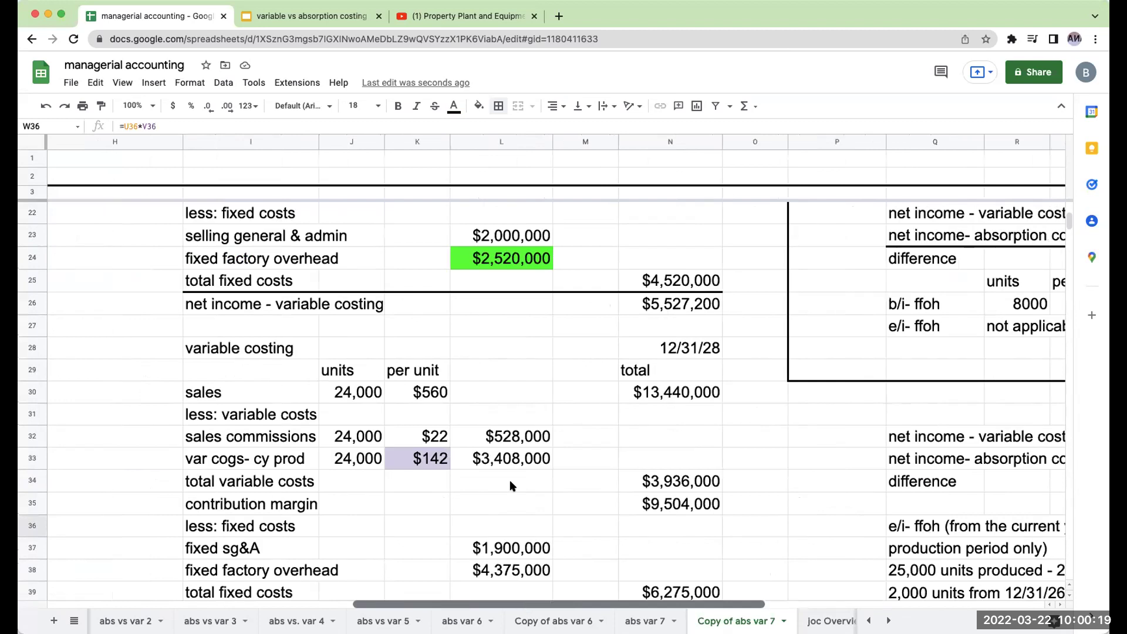
{"action": "scroll", "coordinate": [509, 481], "scroll_direction": "down", "scroll_amount": 5}
{"action": "left_click", "coordinate": [506, 414]}
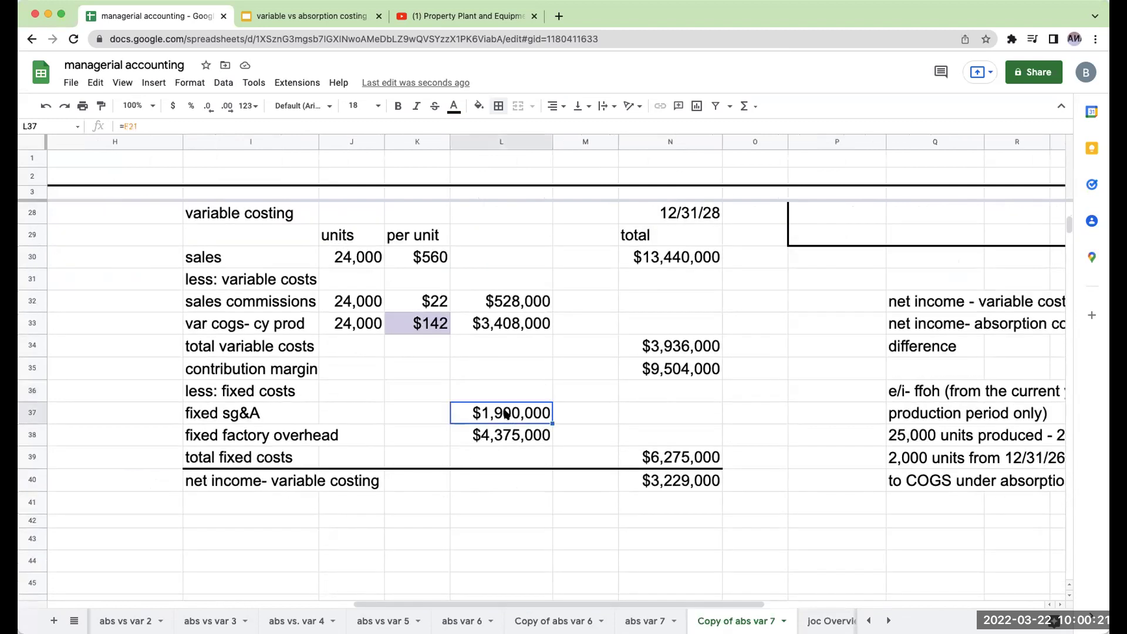
{"action": "left_click", "coordinate": [511, 435]}
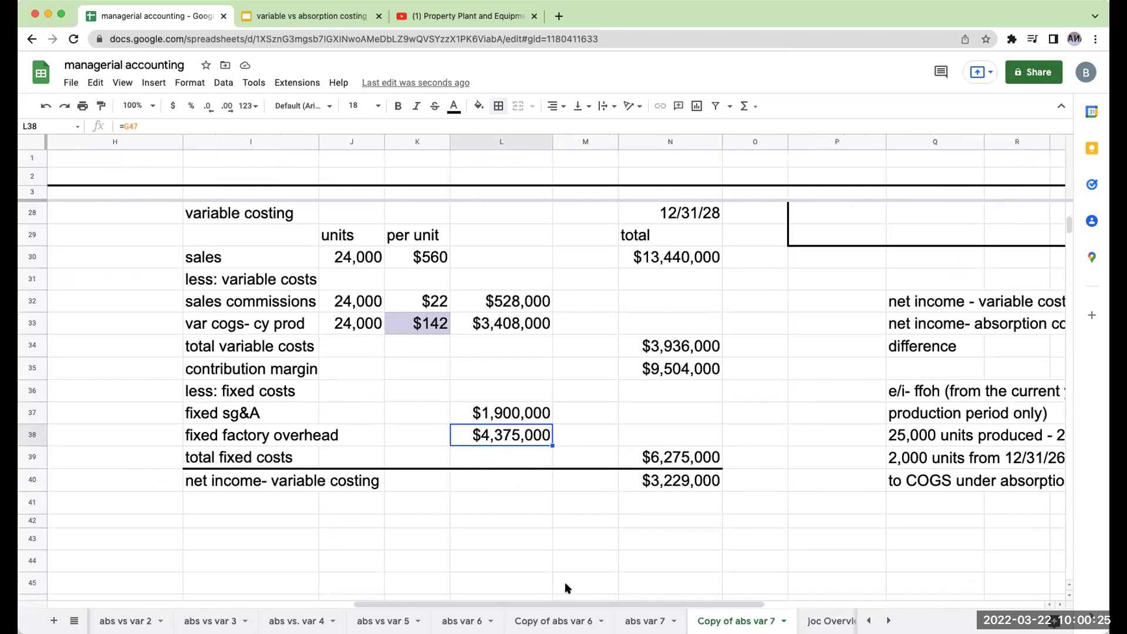
{"action": "scroll", "coordinate": [524, 504], "scroll_direction": "left", "scroll_amount": 8}
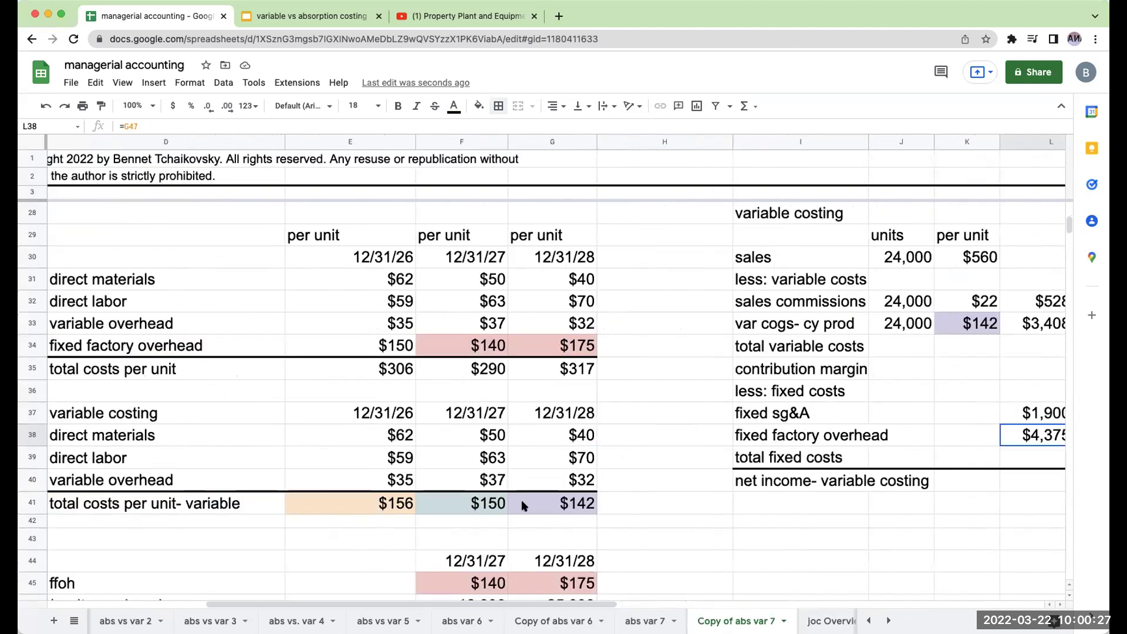
{"action": "scroll", "coordinate": [607, 439], "scroll_direction": "down", "scroll_amount": 1}
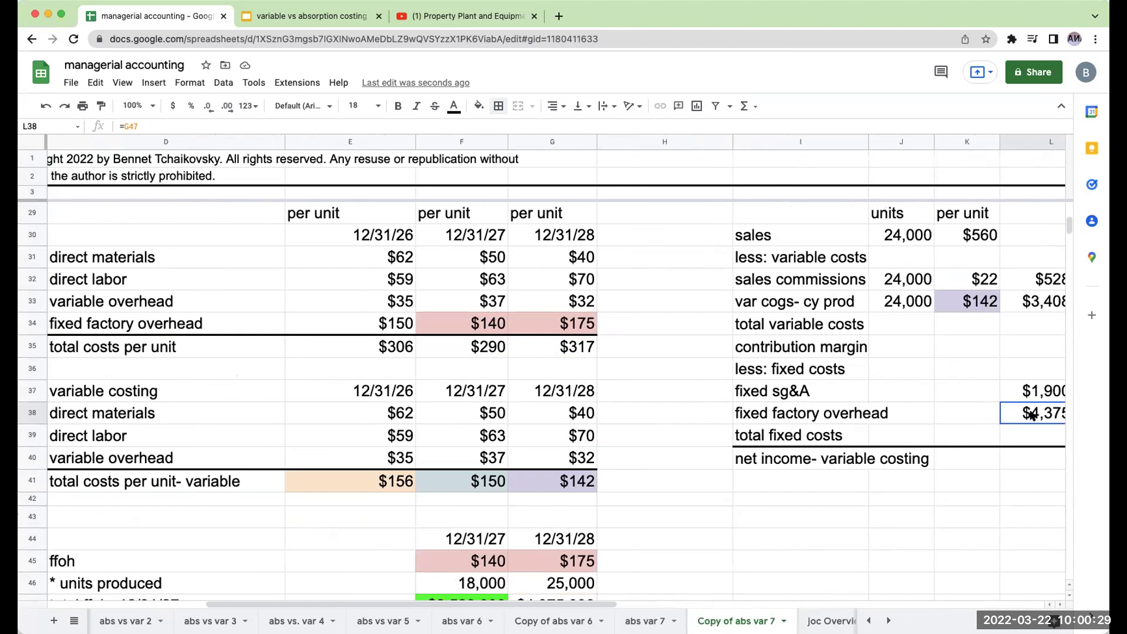
{"action": "left_click", "coordinate": [909, 301]}
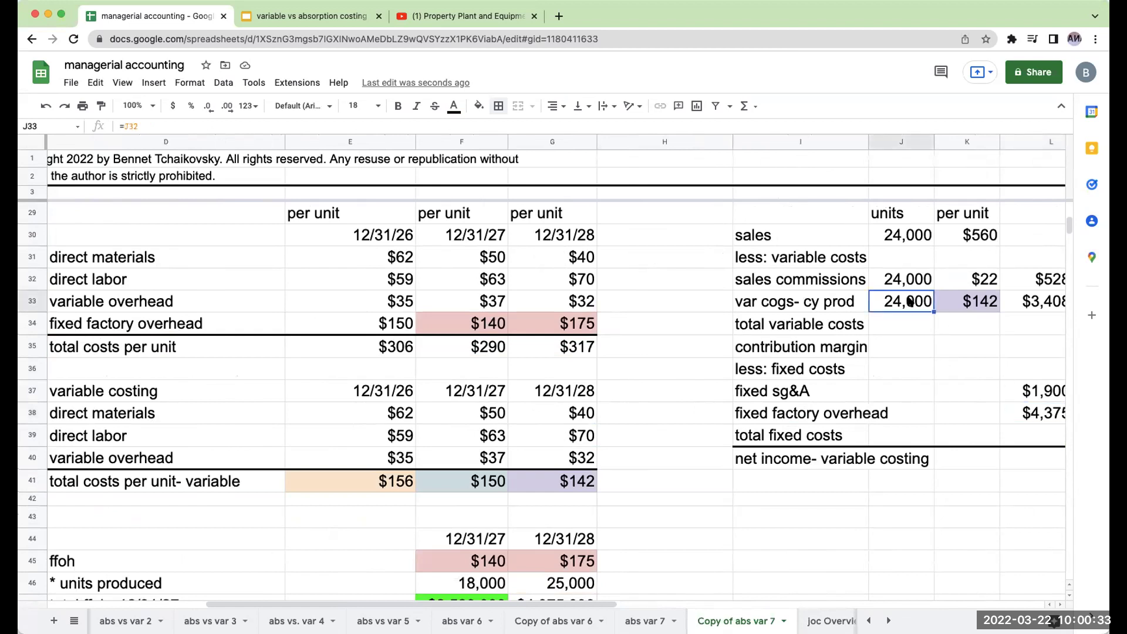
{"action": "scroll", "coordinate": [1012, 402], "scroll_direction": "up", "scroll_amount": 5}
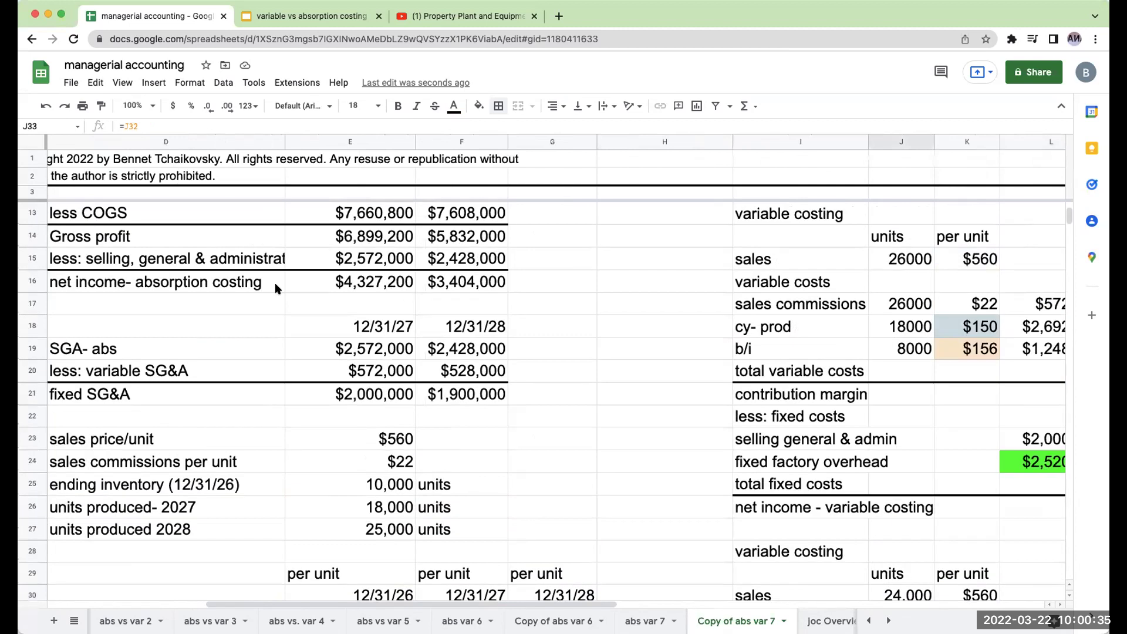
{"action": "scroll", "coordinate": [274, 283], "scroll_direction": "up", "scroll_amount": 2}
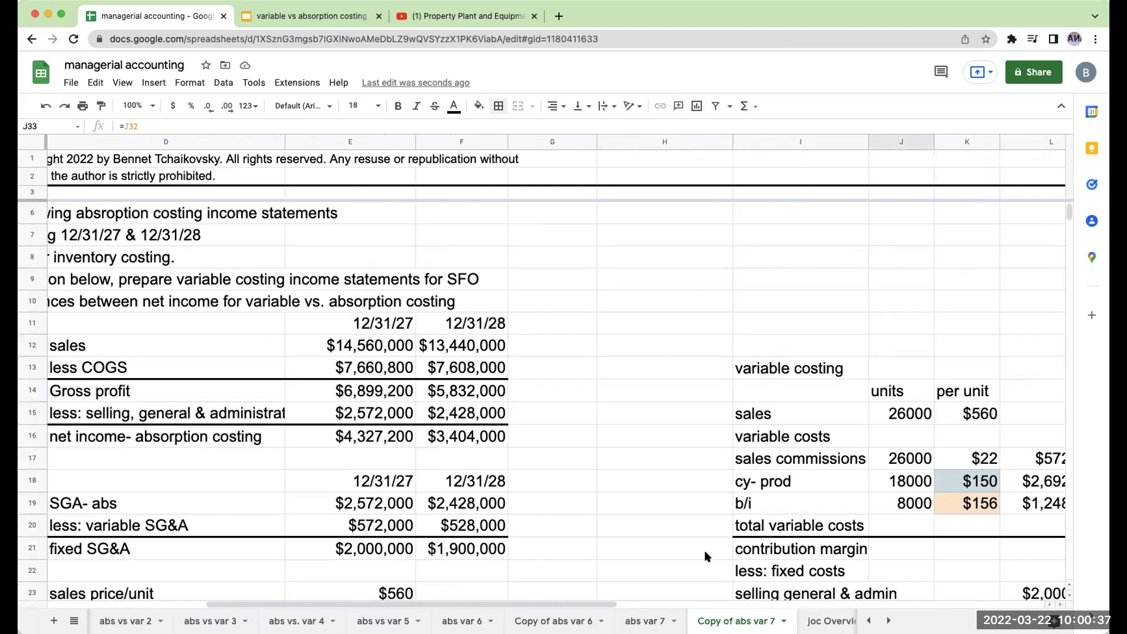
{"action": "scroll", "coordinate": [706, 556], "scroll_direction": "down", "scroll_amount": 3}
{"action": "scroll", "coordinate": [687, 499], "scroll_direction": "right", "scroll_amount": 5}
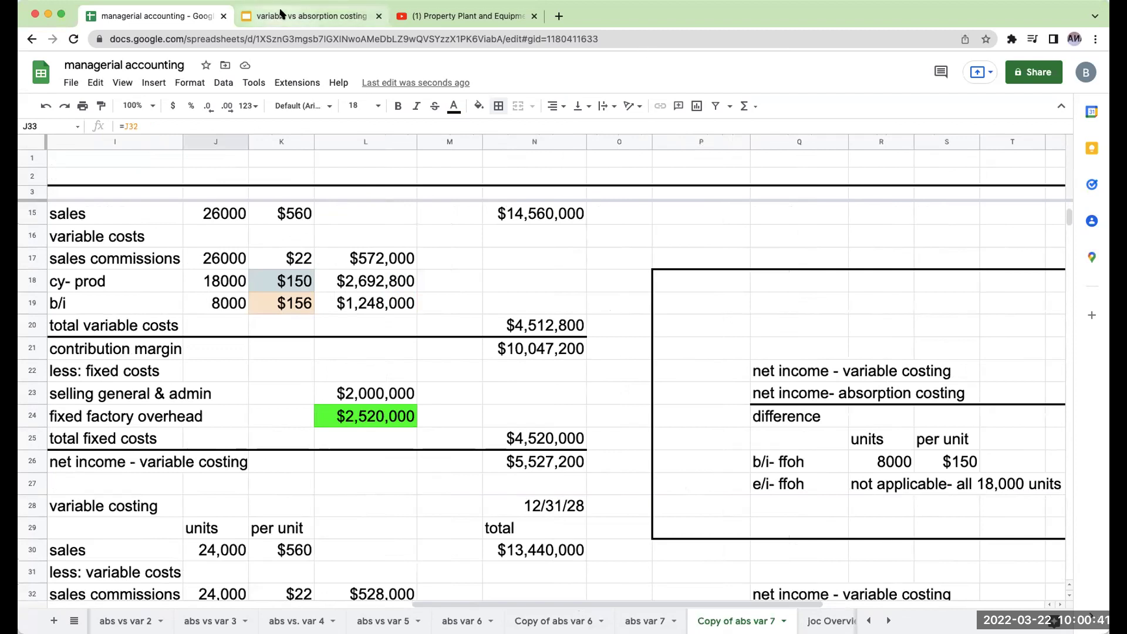
Step: Switch to the costing presentation and show slide 8, the 'Thank you' closing slide
{"action": "left_click", "coordinate": [281, 13]}
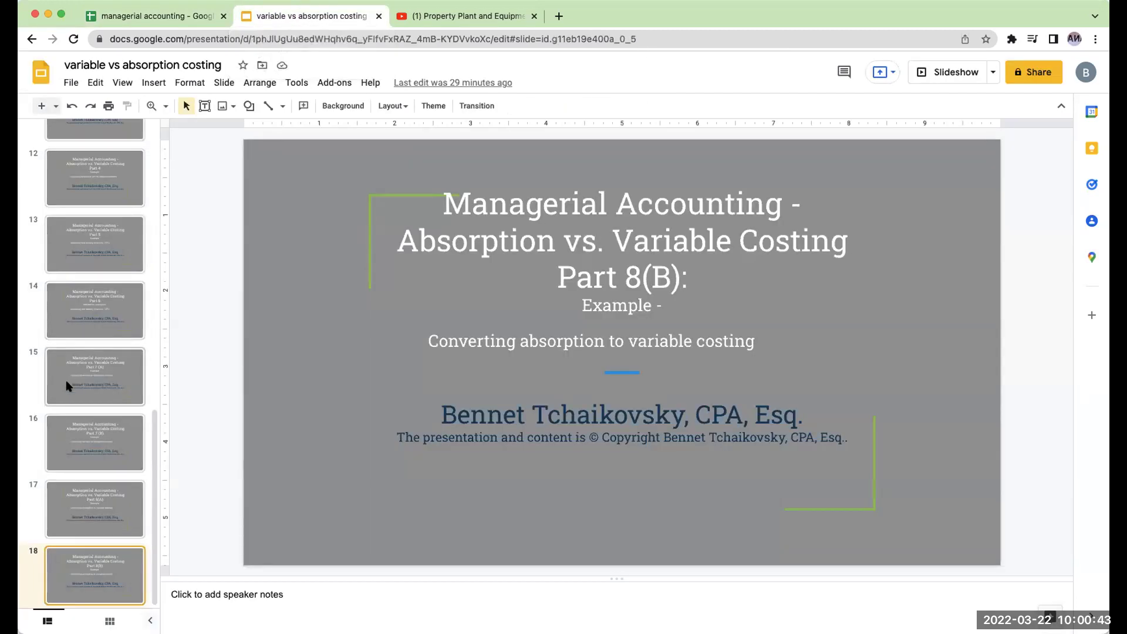
{"action": "scroll", "coordinate": [68, 386], "scroll_direction": "up", "scroll_amount": 7}
{"action": "left_click", "coordinate": [65, 298]}
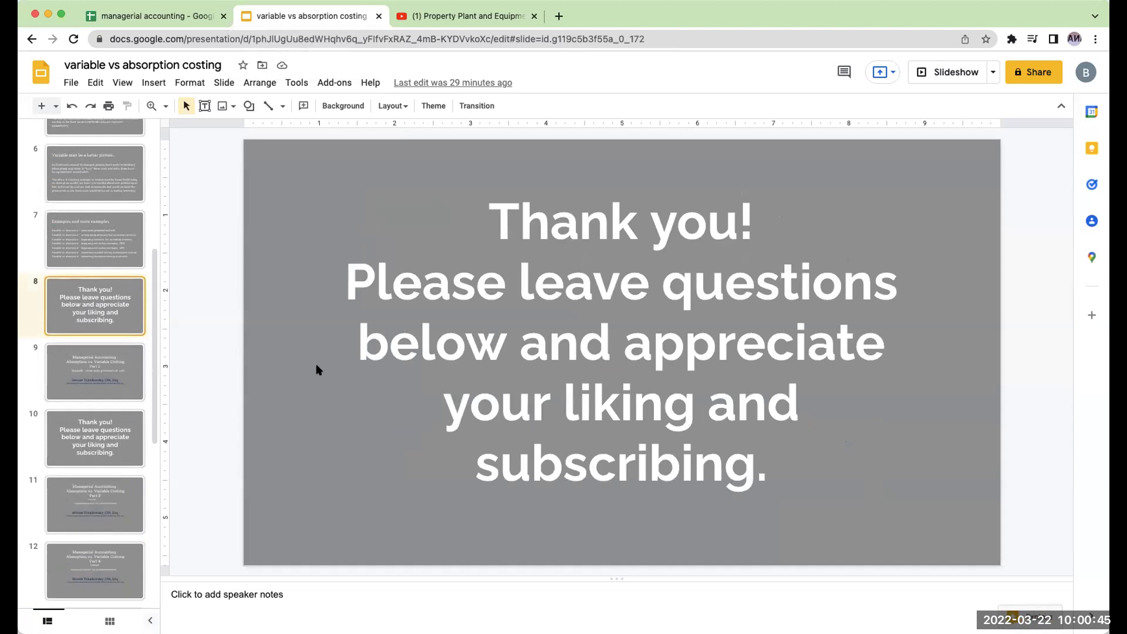